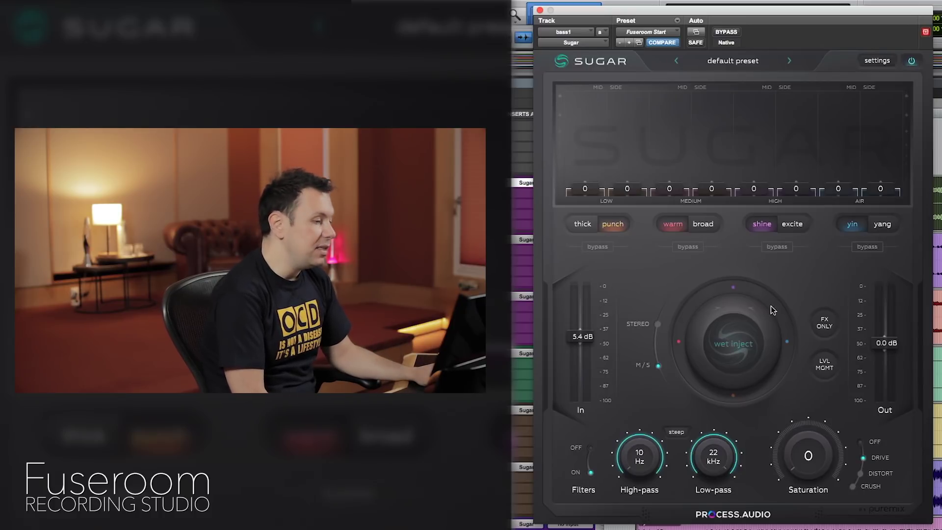
# - Adjust the wet inject control in the Sugar plug-in on bass1 to feed in the medium and high bands
pyautogui.moveTo(729, 344); pyautogui.dragTo(714, 363)
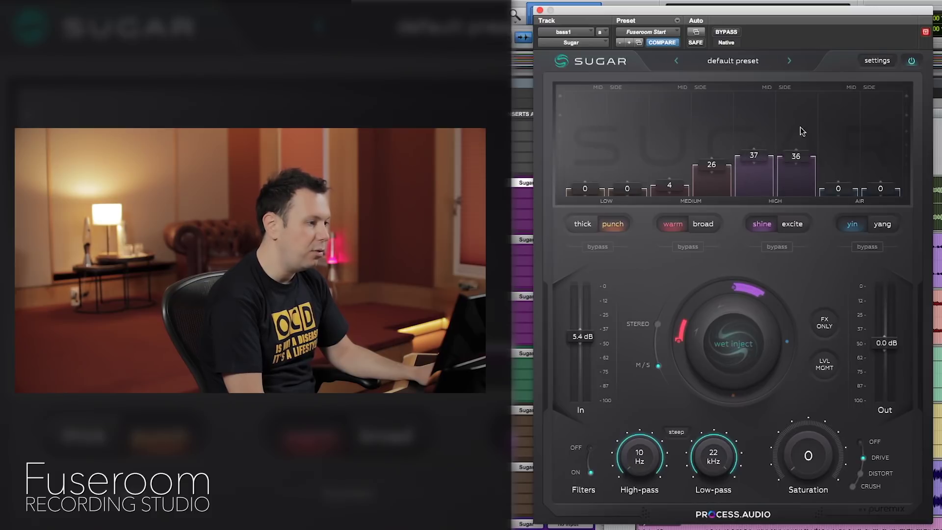
pyautogui.moveTo(731, 339); pyautogui.dragTo(735, 372)
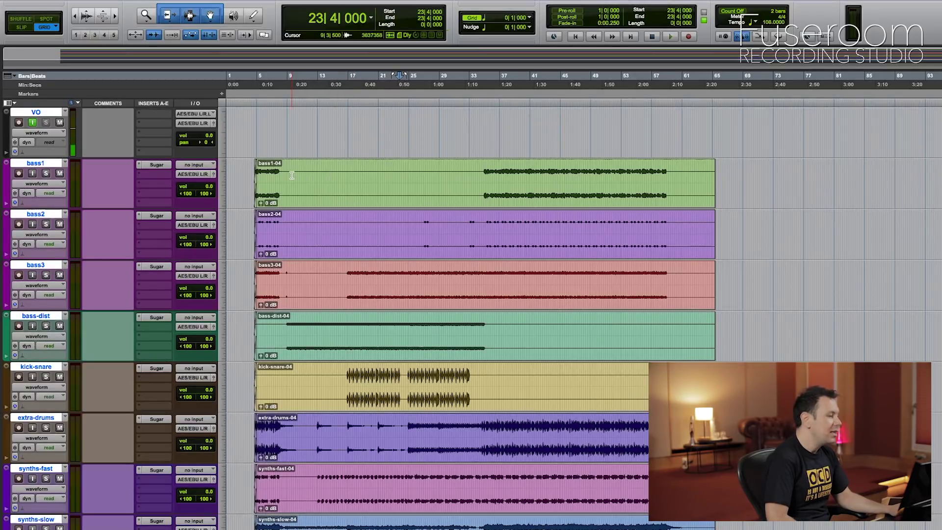
# - Review the session's tracks from bass1 downward, selecting the bass1, bass-dist, synths-fast and synths-slow clips along the way
pyautogui.click(296, 197)
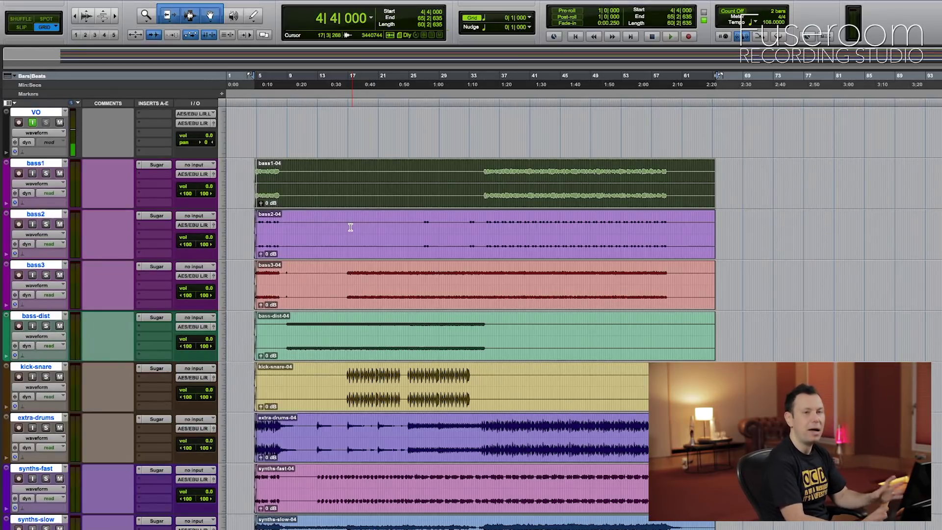
pyautogui.press('super+bracketright')
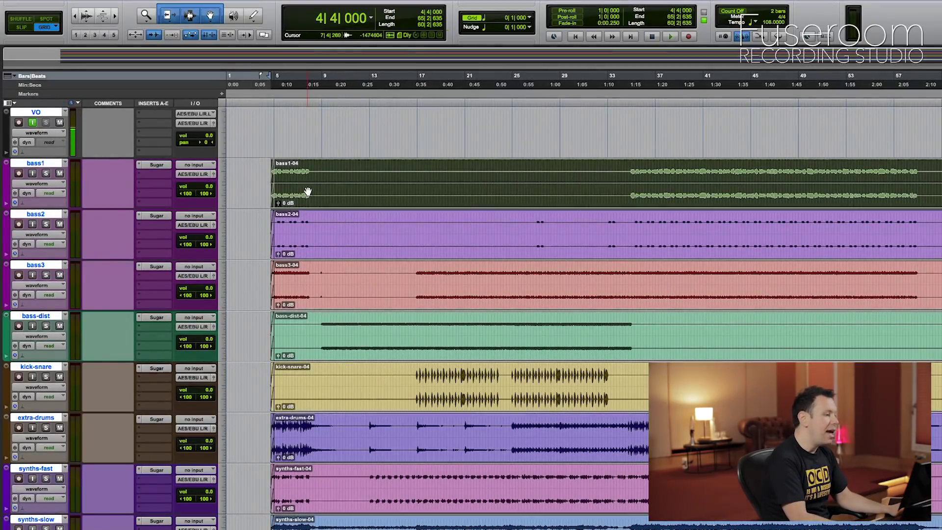
pyautogui.scroll(-2, 322, 304)
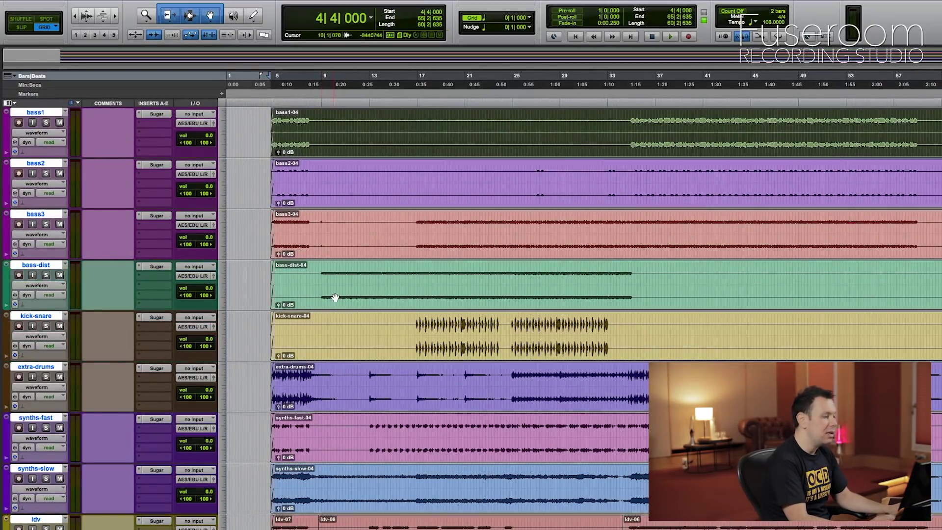
pyautogui.click(337, 297)
pyautogui.scroll(-1, 348, 300)
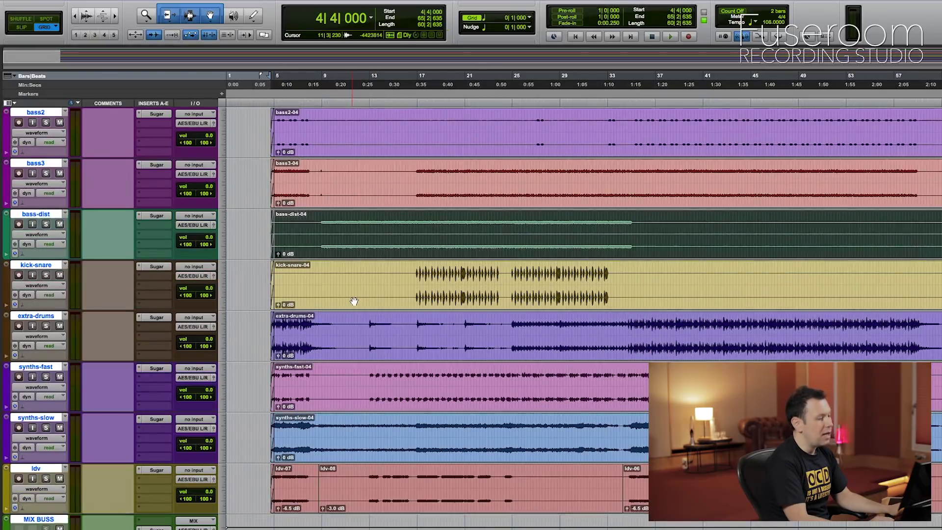
pyautogui.scroll(-1, 388, 314)
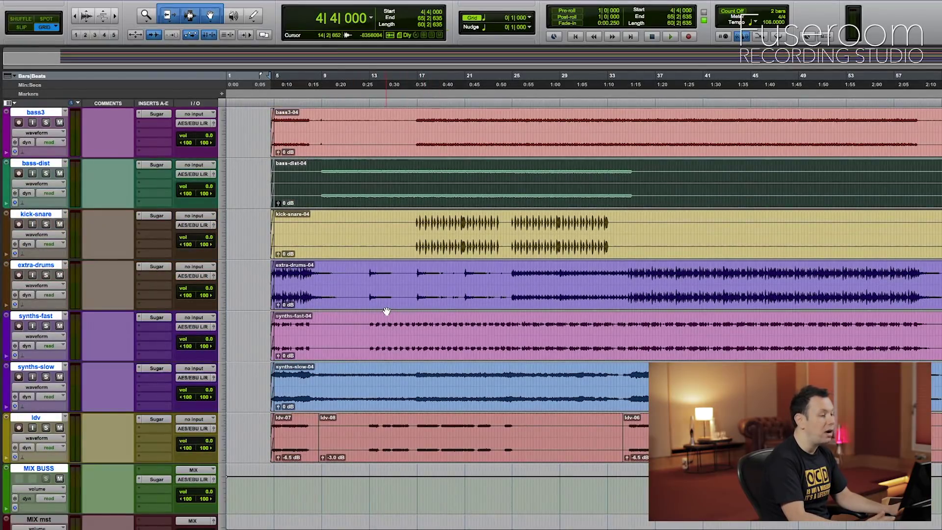
pyautogui.click(358, 352)
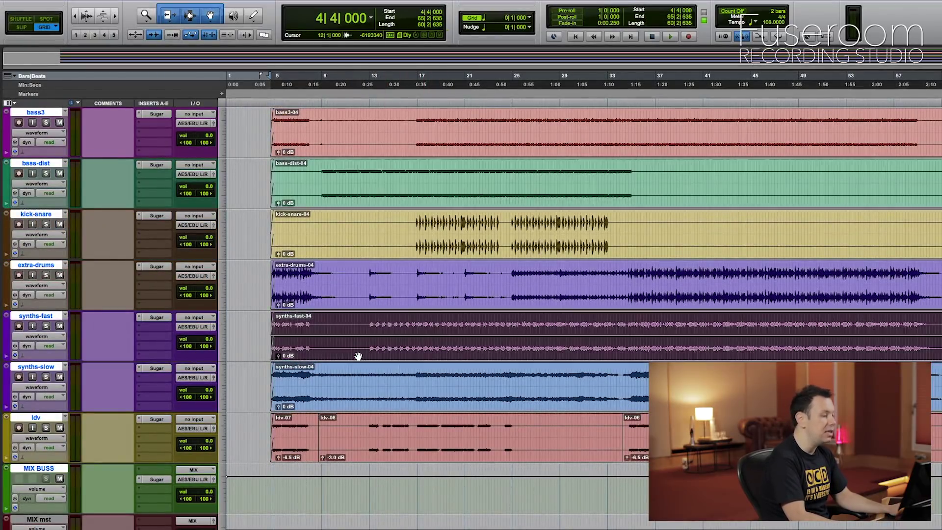
pyautogui.click(346, 405)
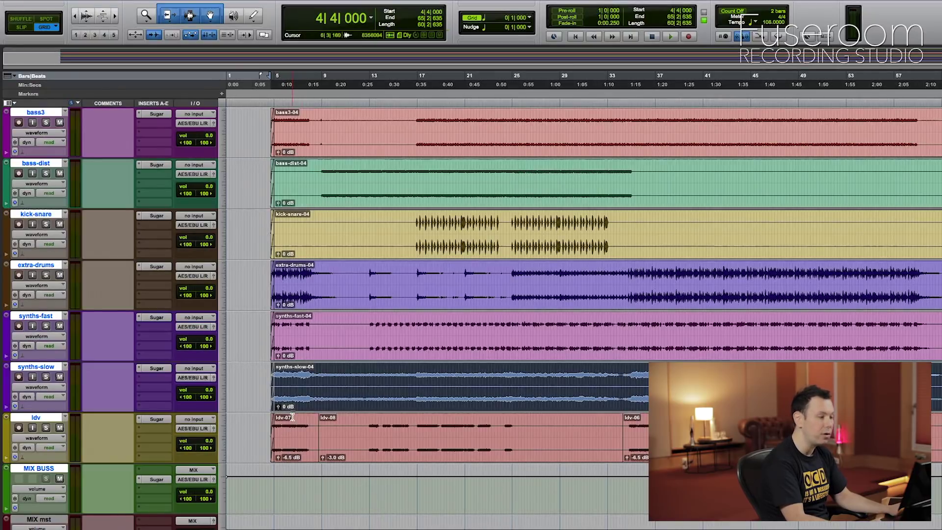
# - Bypass the Sugar inserts on all the instrument and vocal tracks and on the MIX BUSS
pyautogui.scroll(3, 292, 417)
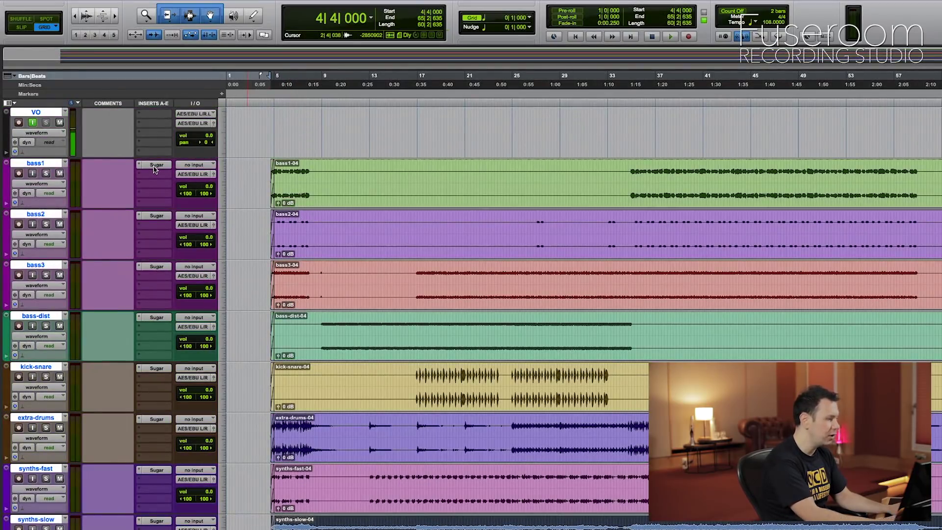
pyautogui.keyDown('alt'); pyautogui.keyDown('super'); pyautogui.click(153, 169); pyautogui.keyUp('super'); pyautogui.keyUp('alt')
pyautogui.scroll(-5, 153, 169)
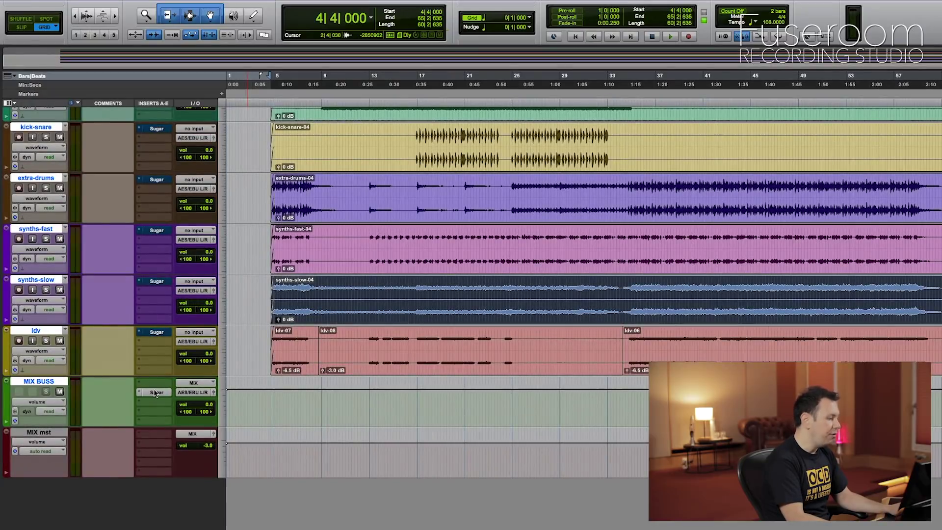
pyautogui.scroll(3, 150, 308)
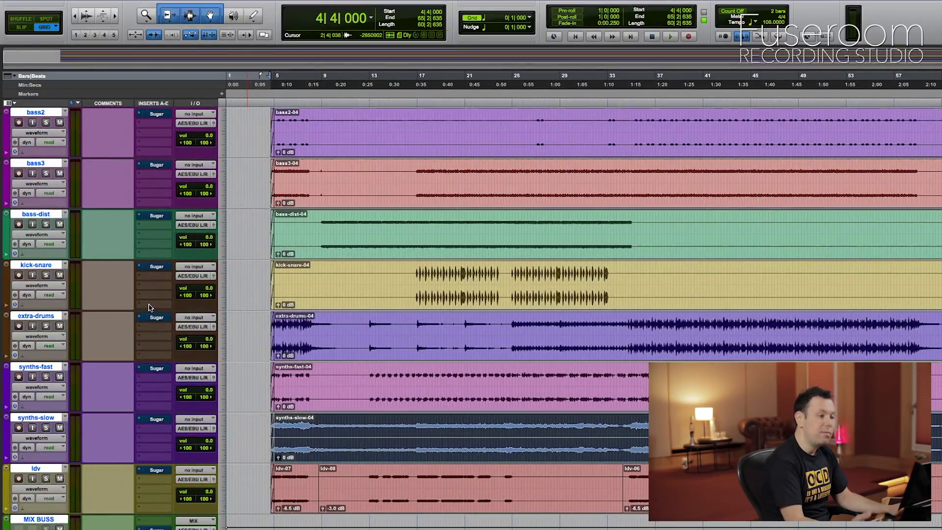
pyautogui.scroll(2, 301, 301)
# - Play the unprocessed mix from 4|4|000 and reduce the track heights so that all tracks fit in view
pyautogui.click(396, 206)
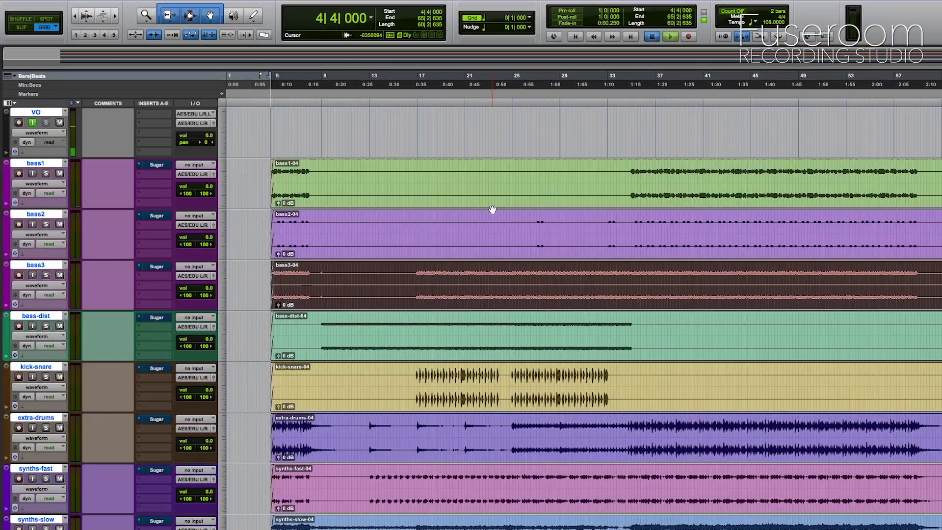
pyautogui.press('space')
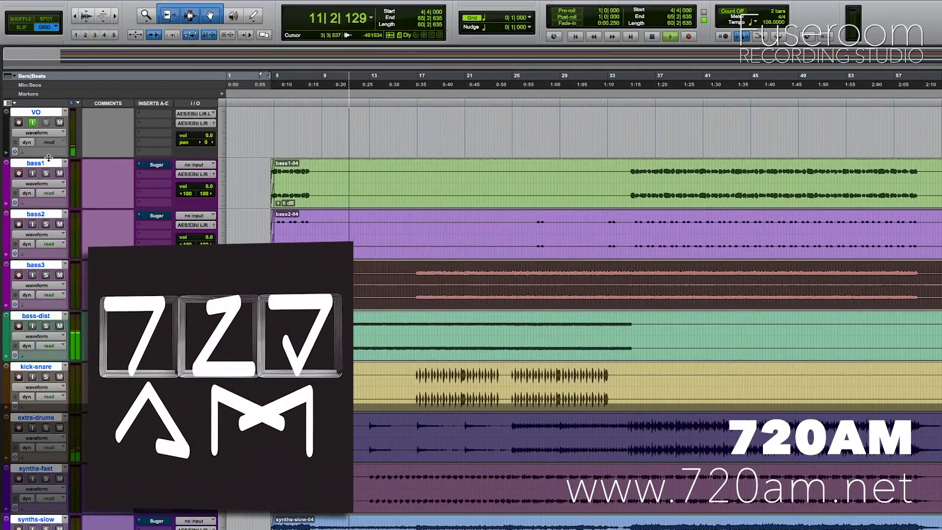
pyautogui.moveTo(49, 157); pyautogui.dragTo(48, 115)
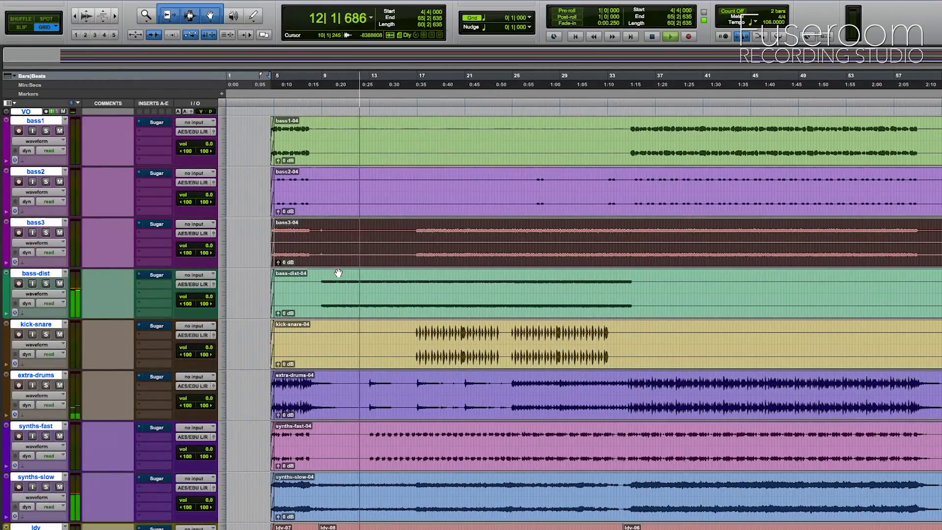
pyautogui.scroll(-6, 334, 273)
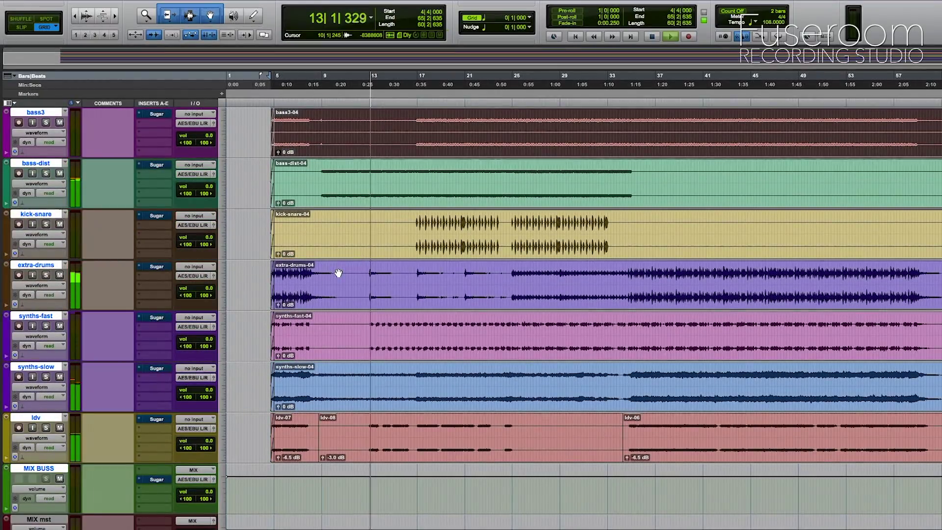
pyautogui.hotkey('ctrl', 'alt', 'Down')
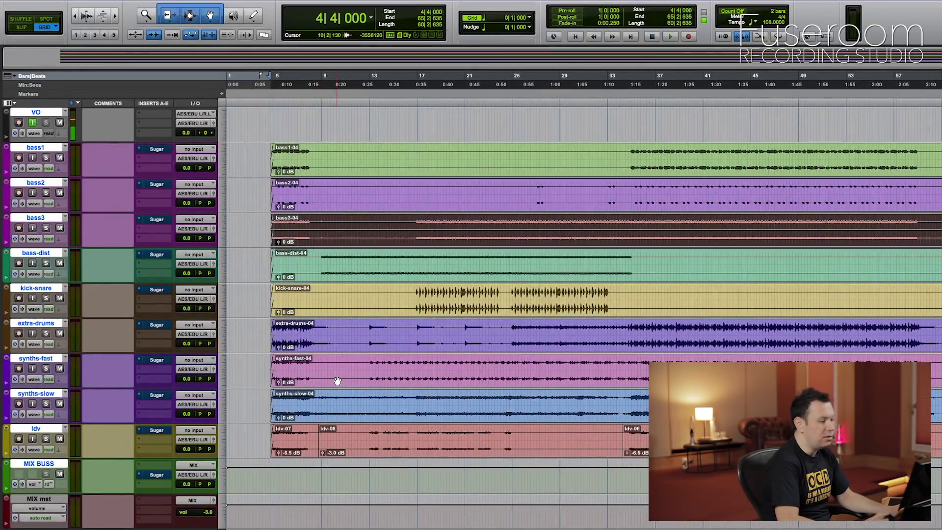
# - Select bars 17 to 25 of the synths-fast clip, solo that track and play it
pyautogui.click(386, 369)
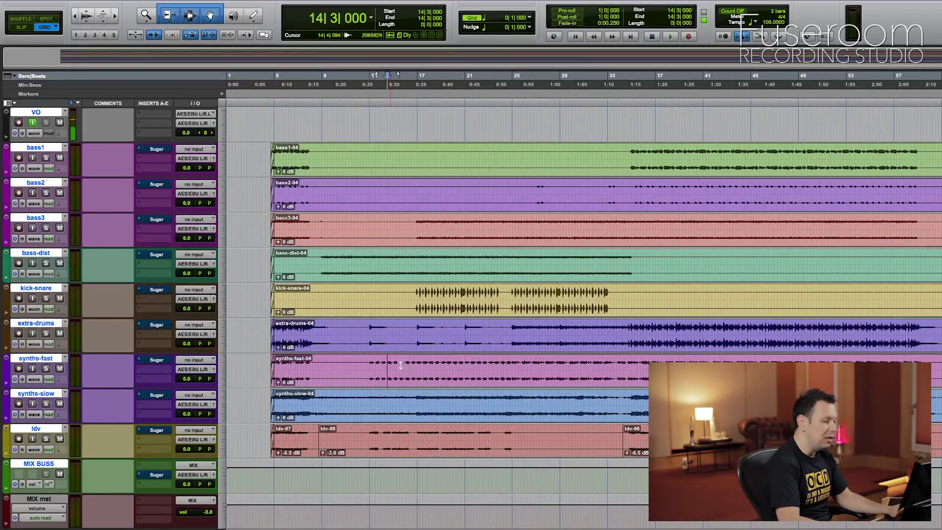
pyautogui.moveTo(417, 364); pyautogui.dragTo(512, 366)
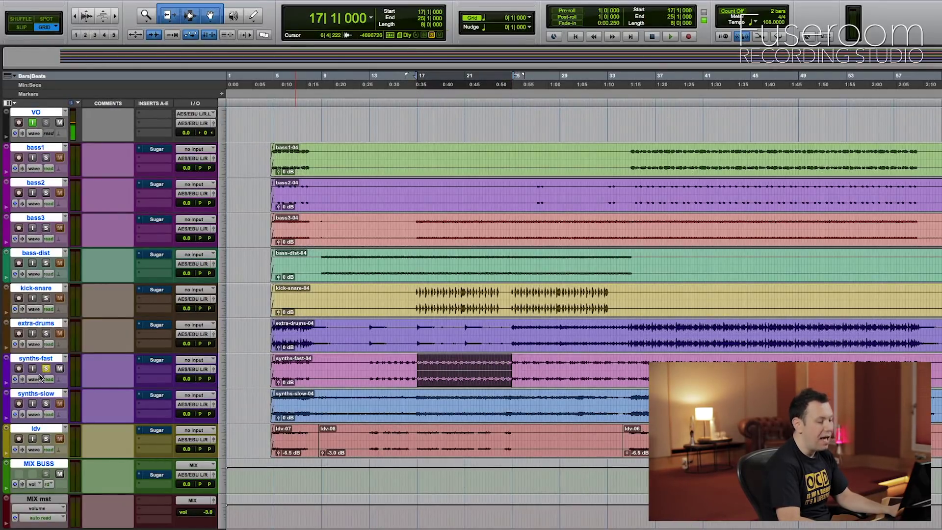
pyautogui.press('space')
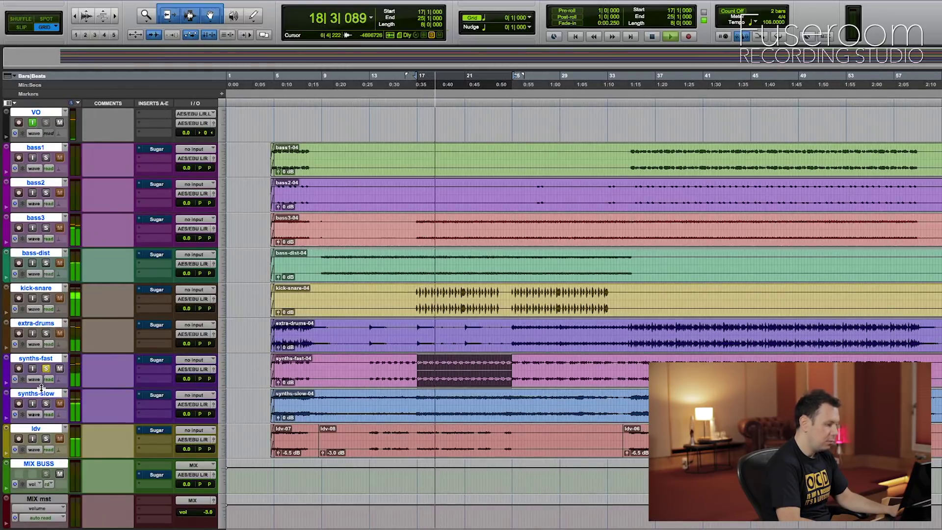
# - Solo the synths-slow track instead and play the same bars from 17|1|000
pyautogui.click(46, 404)
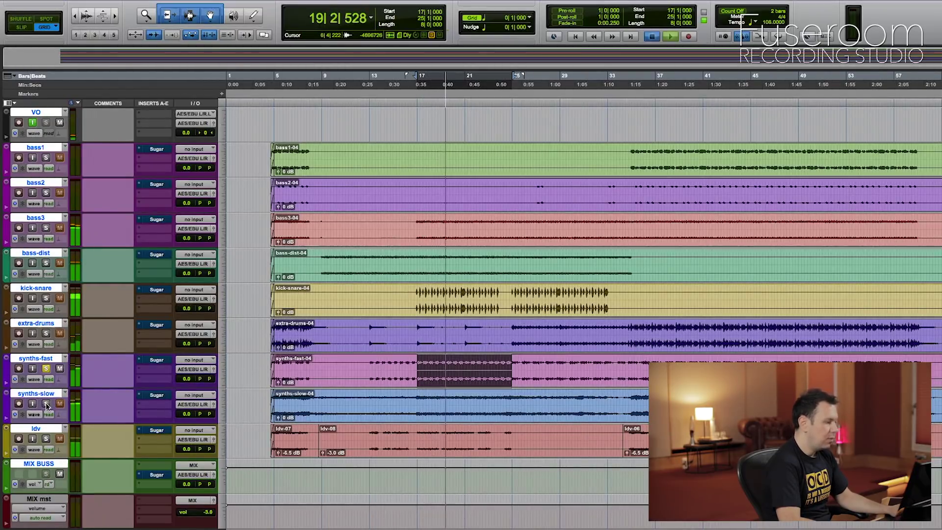
pyautogui.press('space')
pyautogui.press('space')
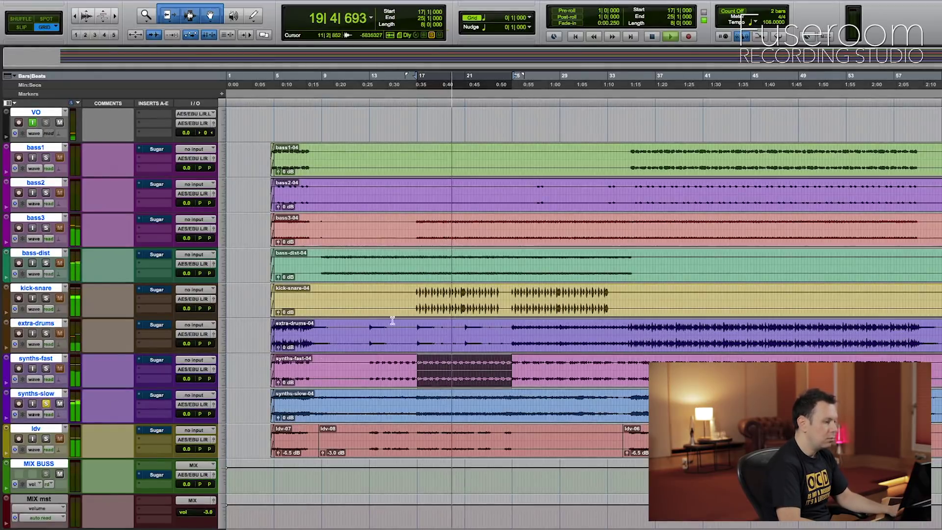
# - Select bars 17 to 24 of the kick-snare clip, solo the track and listen to it alone
pyautogui.moveTo(416, 293); pyautogui.dragTo(500, 293)
pyautogui.press('space')
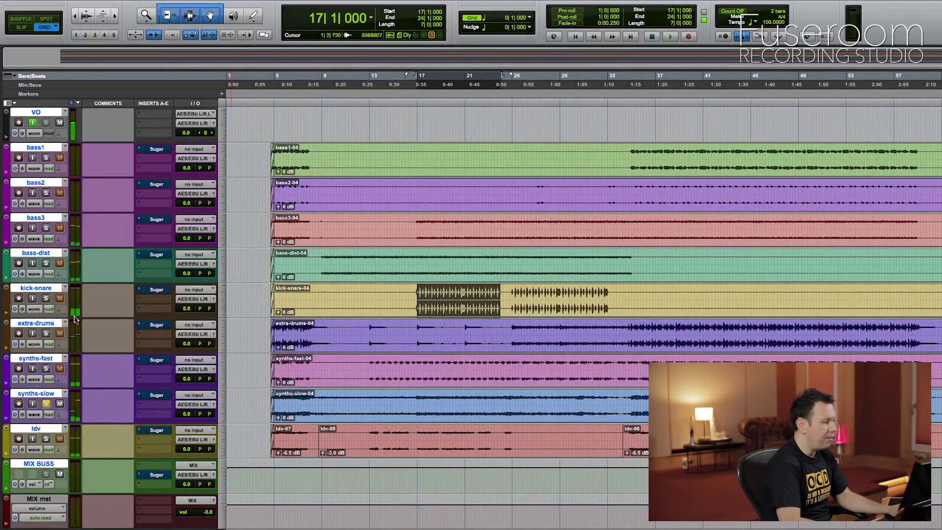
pyautogui.click(46, 298)
pyautogui.press('space')
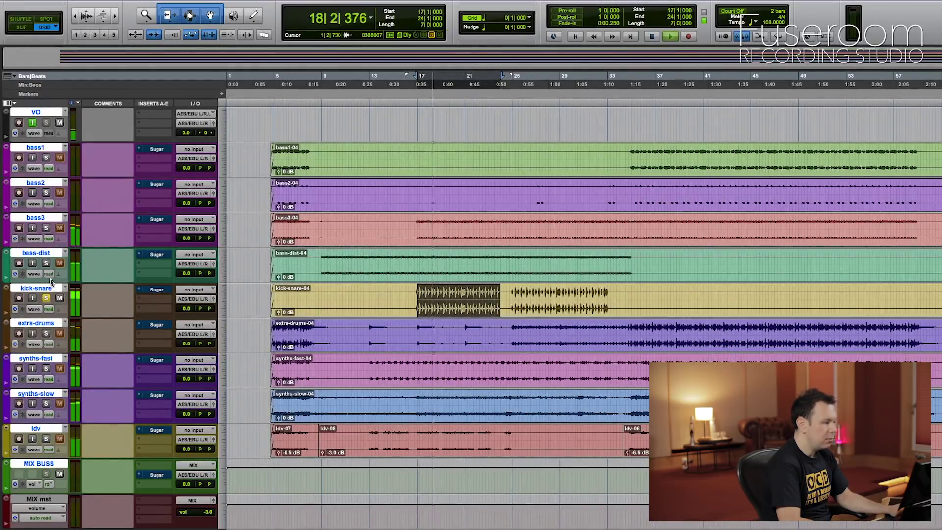
pyautogui.press('space')
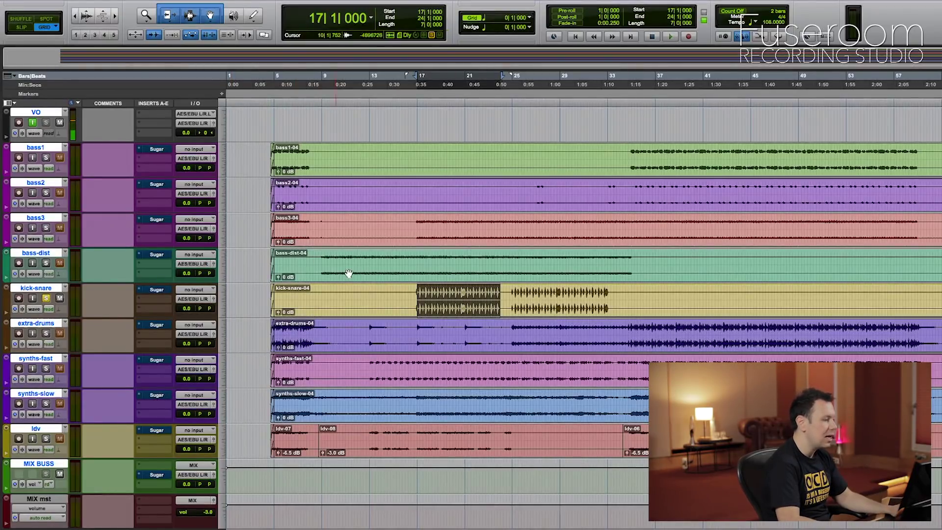
# - Select the bass1 clip from 35|4|000 to 51|1|000, solo the bass1 track and play it
pyautogui.moveTo(417, 266); pyautogui.dragTo(536, 267)
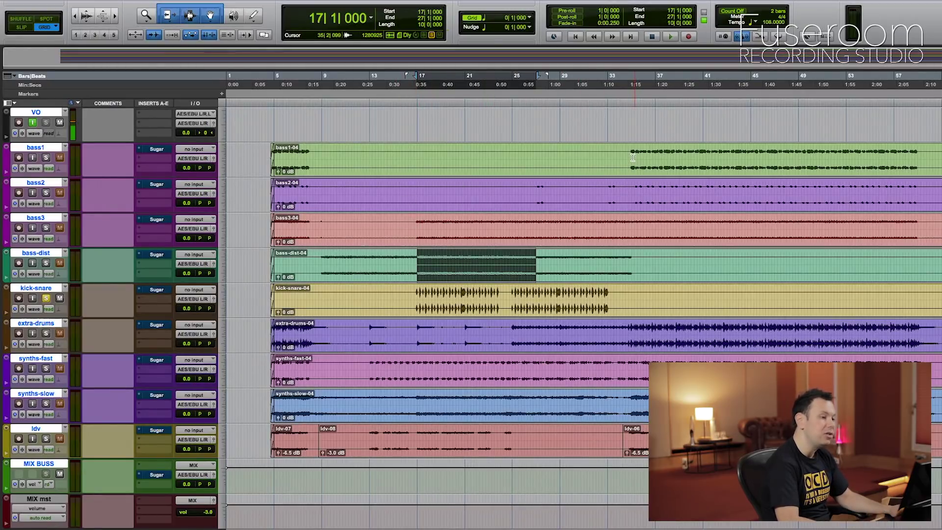
pyautogui.moveTo(636, 157); pyautogui.dragTo(822, 157)
pyautogui.click(46, 157)
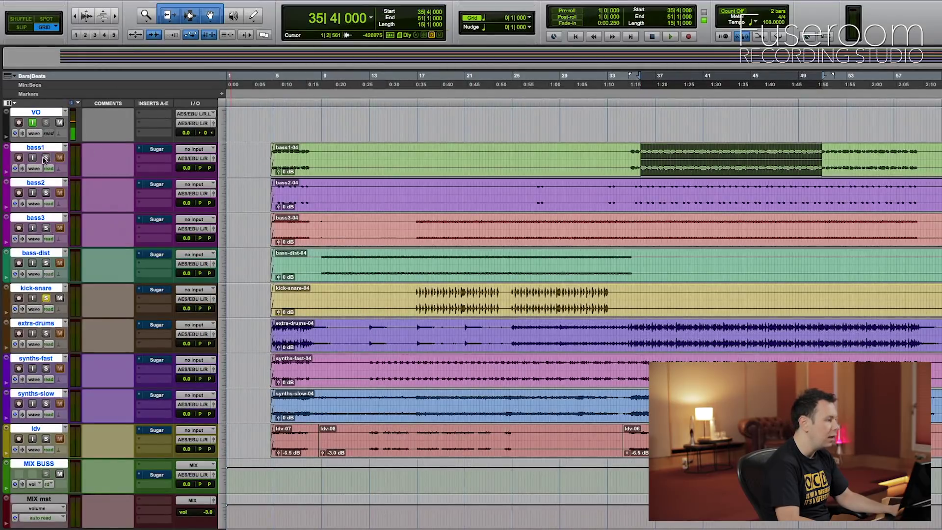
pyautogui.press('space')
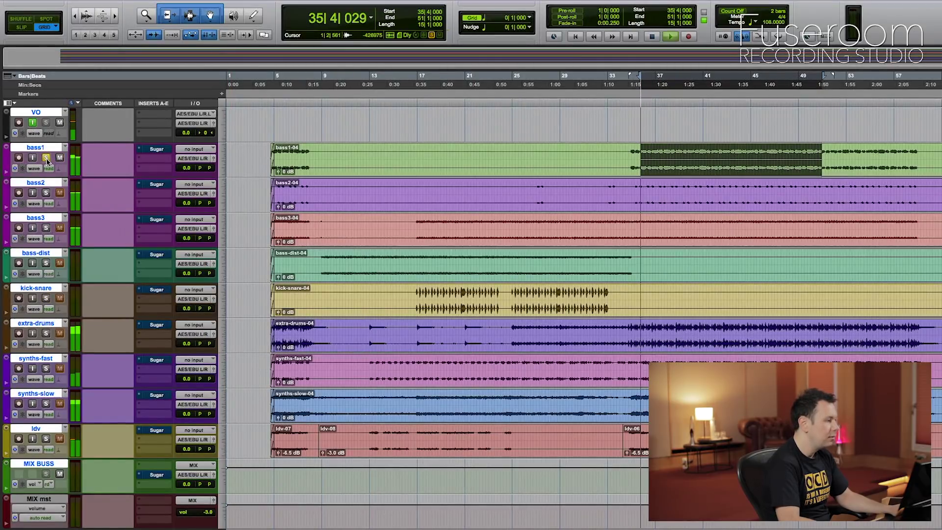
# - Solo the bass2 track instead and listen to it from 35|4|000
pyautogui.click(46, 192)
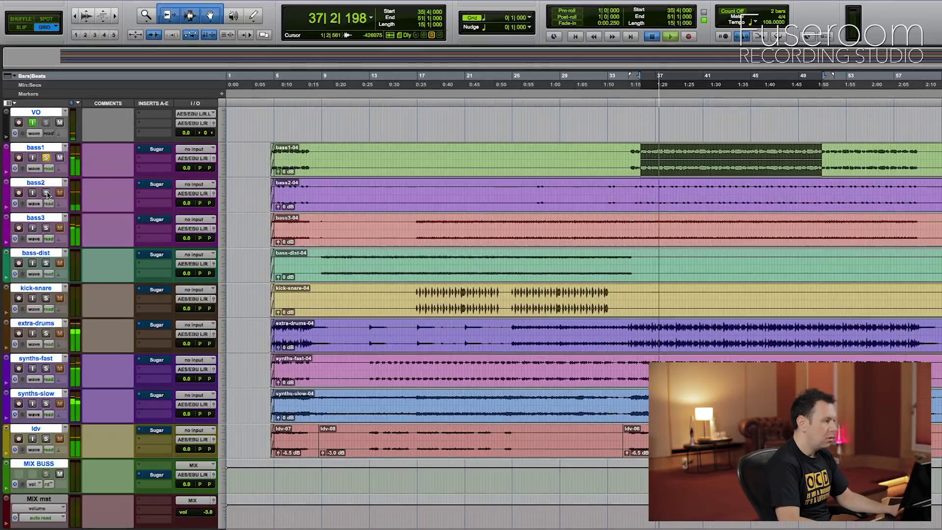
pyautogui.press('space')
pyautogui.press('space')
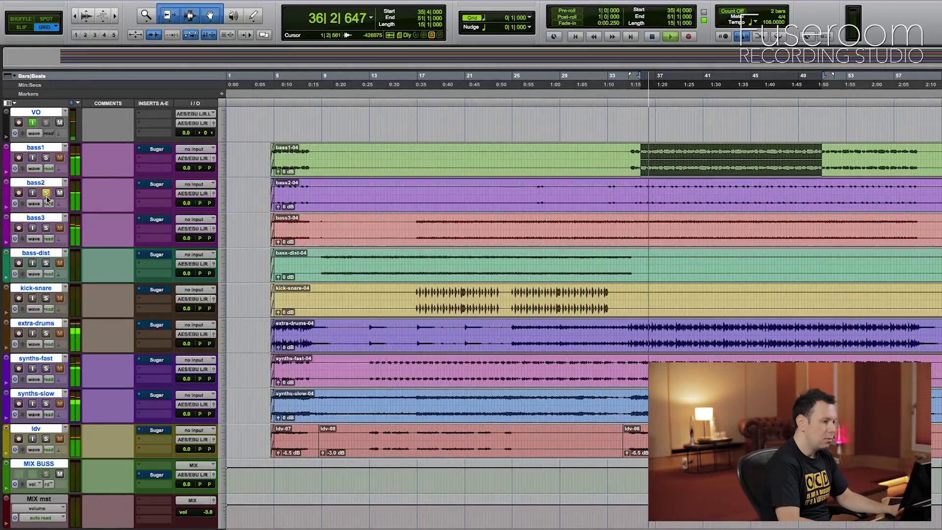
pyautogui.press('space')
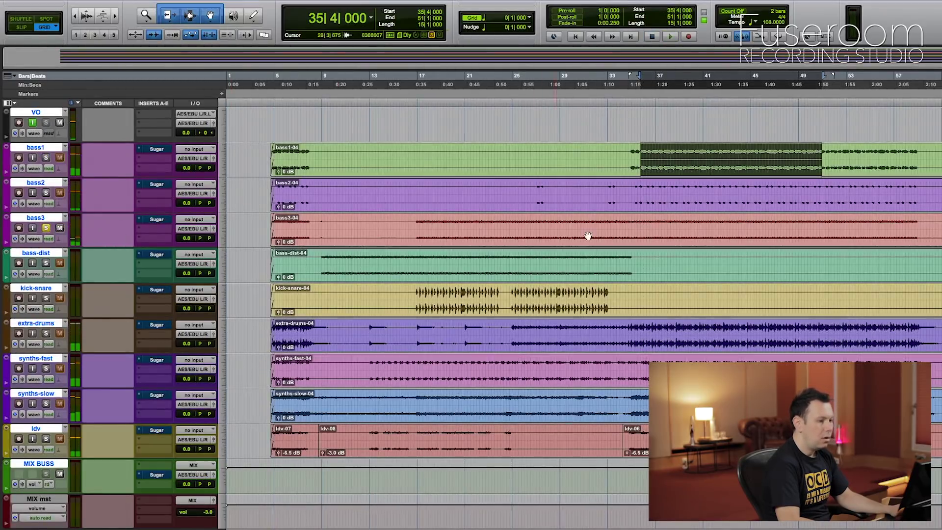
# - Place the playback start at 36|3|000 in the bass3 clip and listen to the soloed bass3 track
pyautogui.click(649, 224)
pyautogui.press('space')
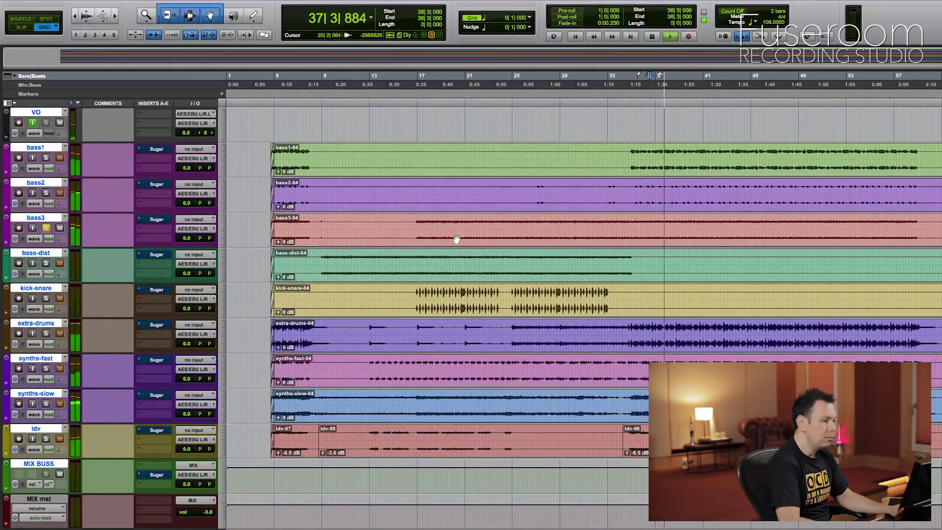
pyautogui.press('space')
# - Set the playback start to 18|4|000, solo the bass-dist track and listen to it
pyautogui.click(439, 230)
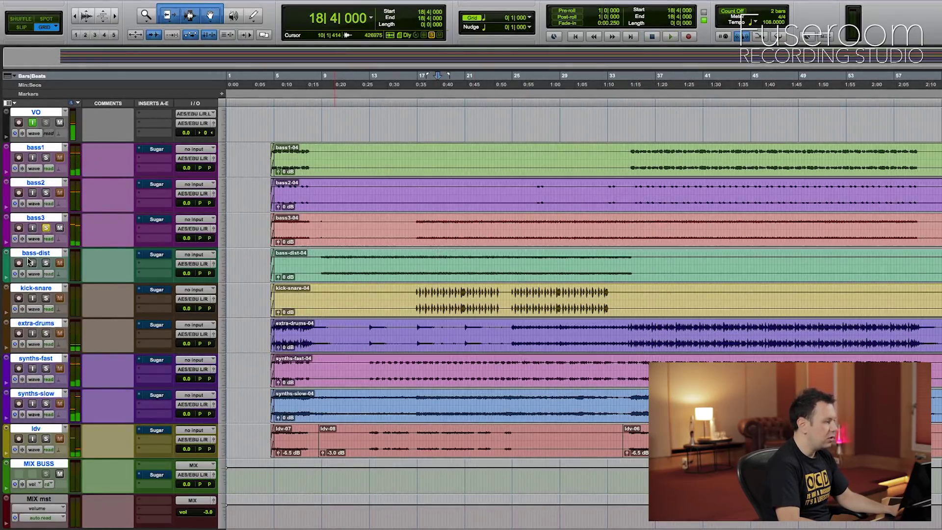
pyautogui.click(46, 263)
pyautogui.press('space')
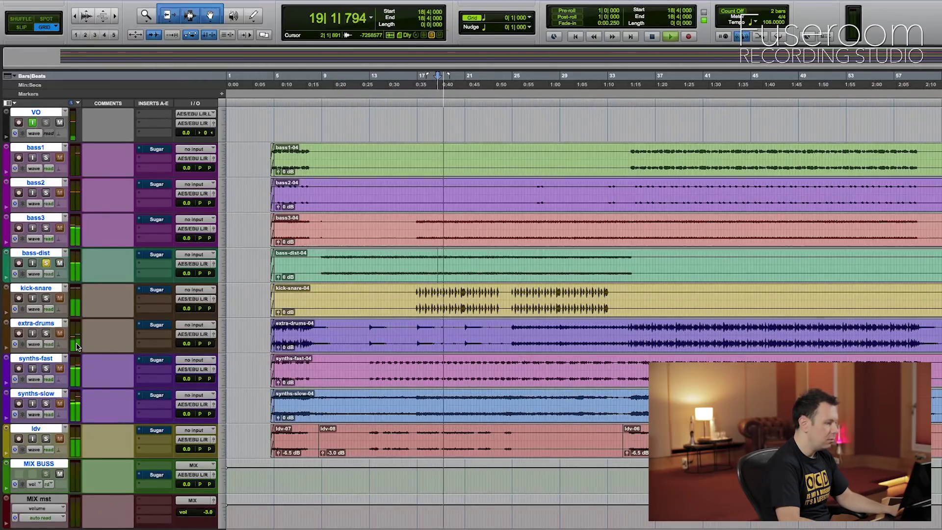
pyautogui.press('space')
# - Set the playback start to 6|3|000 in the extra-drums clip, solo that track and listen to it
pyautogui.click(293, 329)
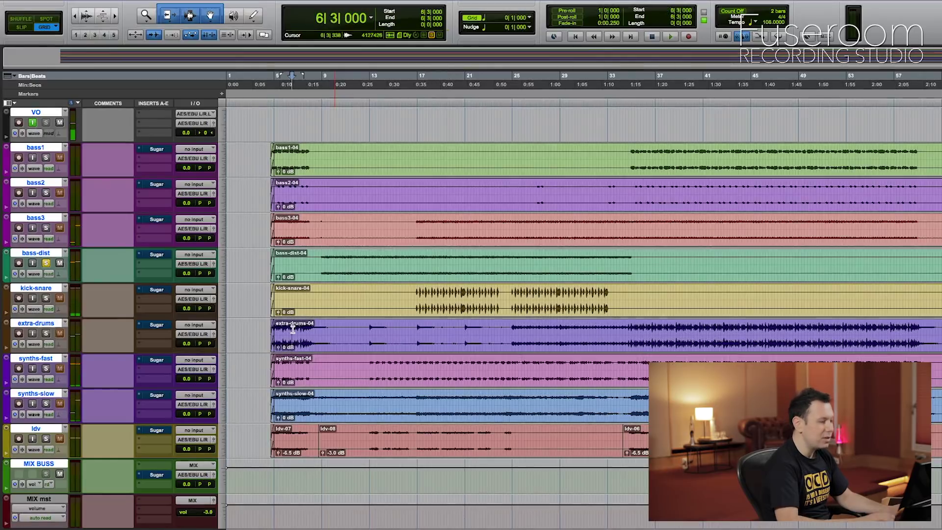
pyautogui.click(46, 333)
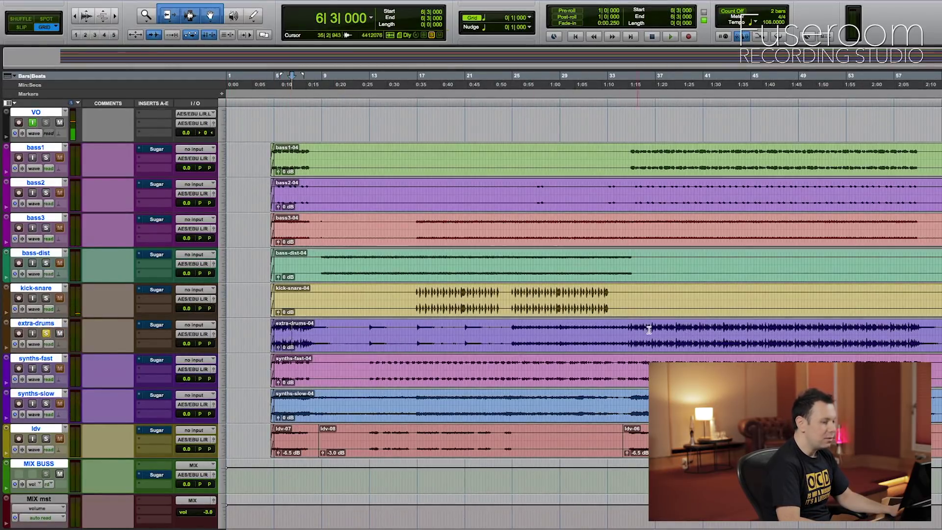
pyautogui.press('space')
# - Solo the ldv track, listen to it from 19|4|000, and clear its solo
pyautogui.click(46, 438)
pyautogui.press('space')
pyautogui.click(450, 434)
pyautogui.press('space')
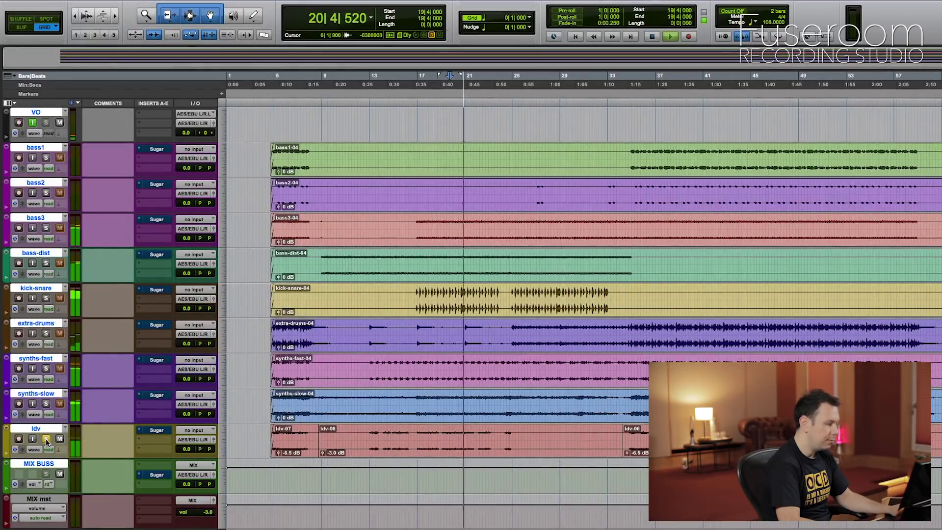
pyautogui.press('space')
pyautogui.click(46, 439)
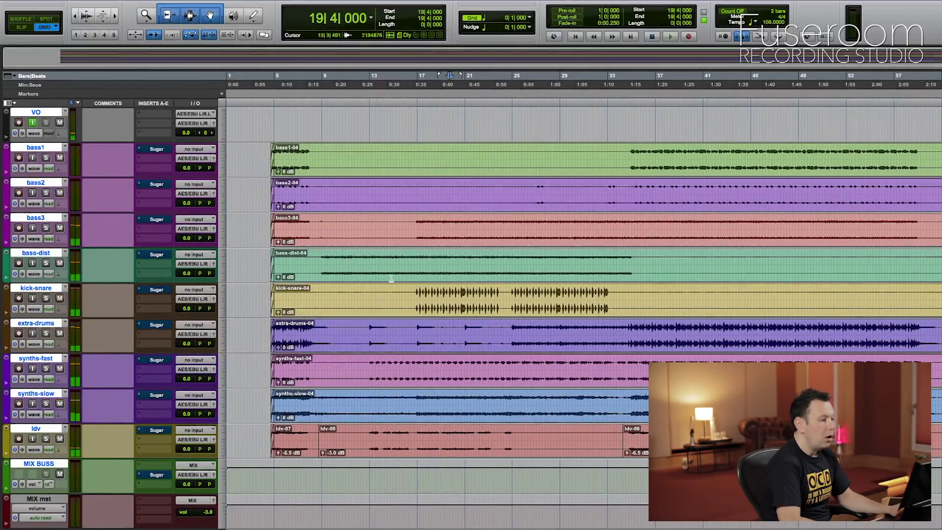
# - Select the bass1 clip from 35|1|000 to 49|3|000, solo the bass1 track and listen to it
pyautogui.click(630, 157)
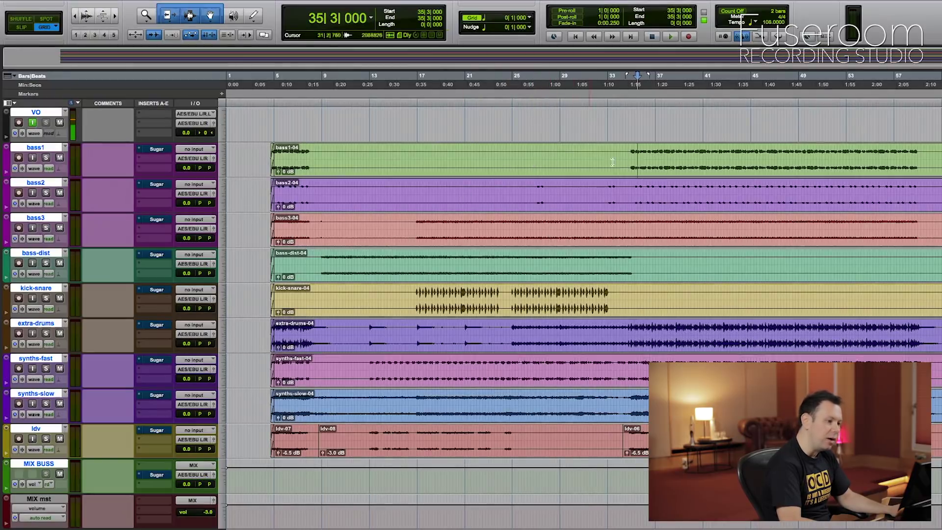
pyautogui.moveTo(632, 153); pyautogui.dragTo(803, 154)
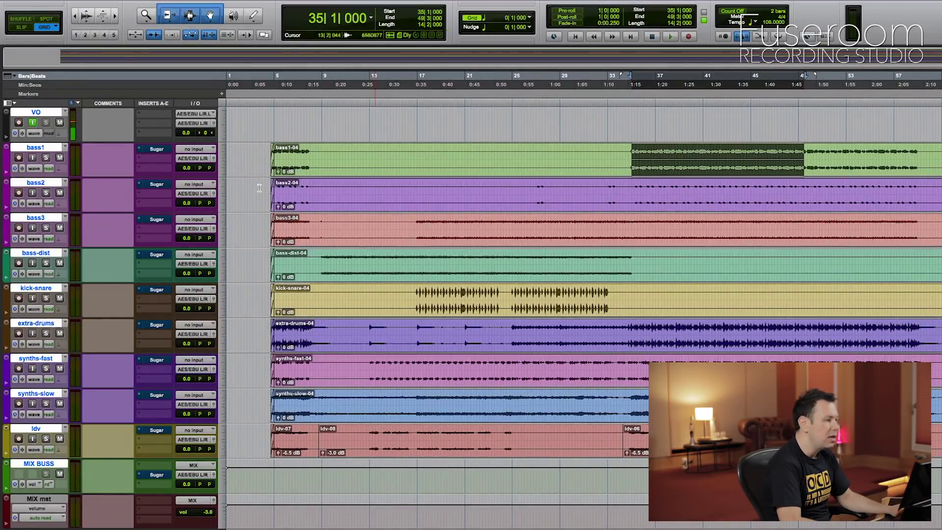
pyautogui.click(45, 158)
pyautogui.press('space')
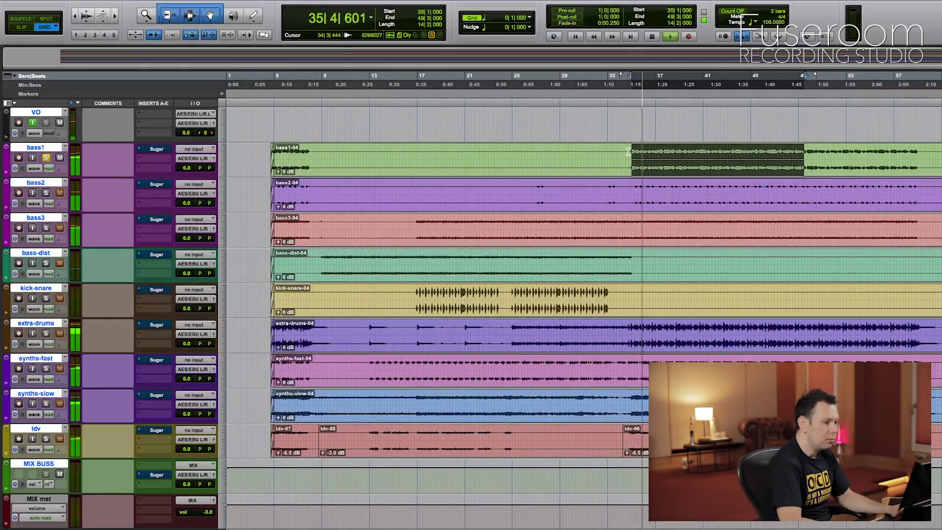
pyautogui.press('super+bracketright')
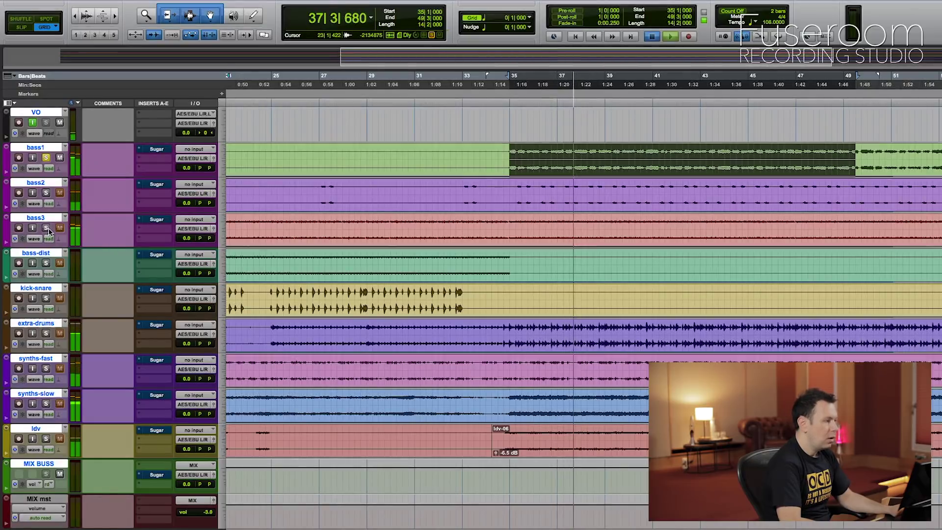
pyautogui.press('space')
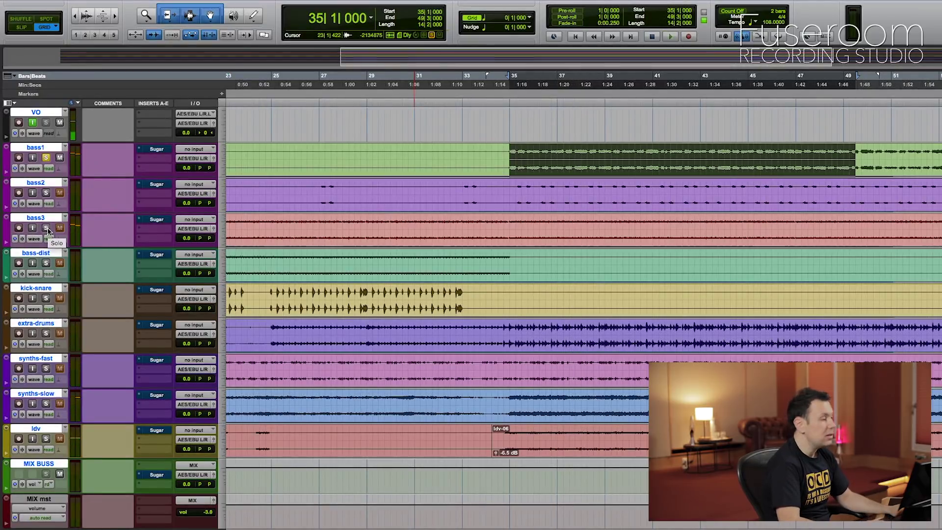
# - Solo the bass3 track instead and listen to it over the same range
pyautogui.press('space')
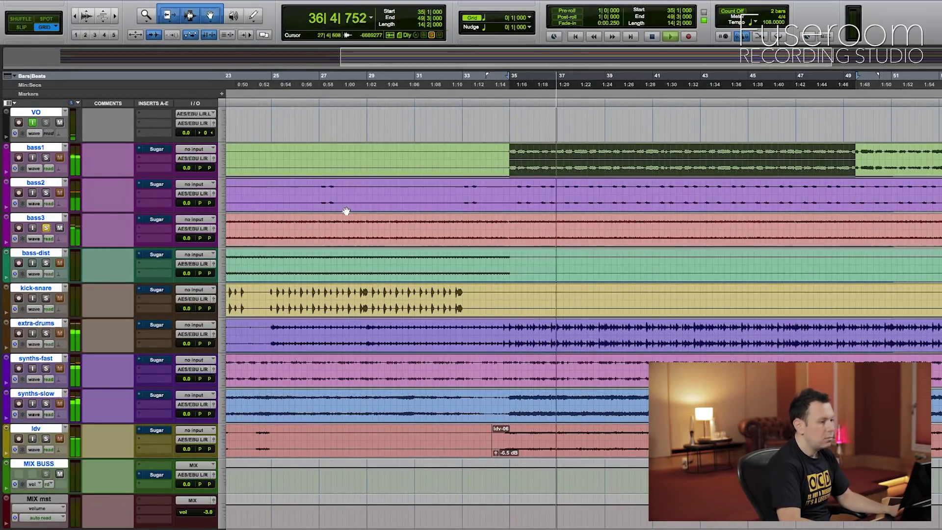
pyautogui.press('space')
# - Select the bass2 clip from 35|2|000 to 37|2|000, solo the bass2 track and listen to it
pyautogui.moveTo(516, 189); pyautogui.dragTo(564, 191)
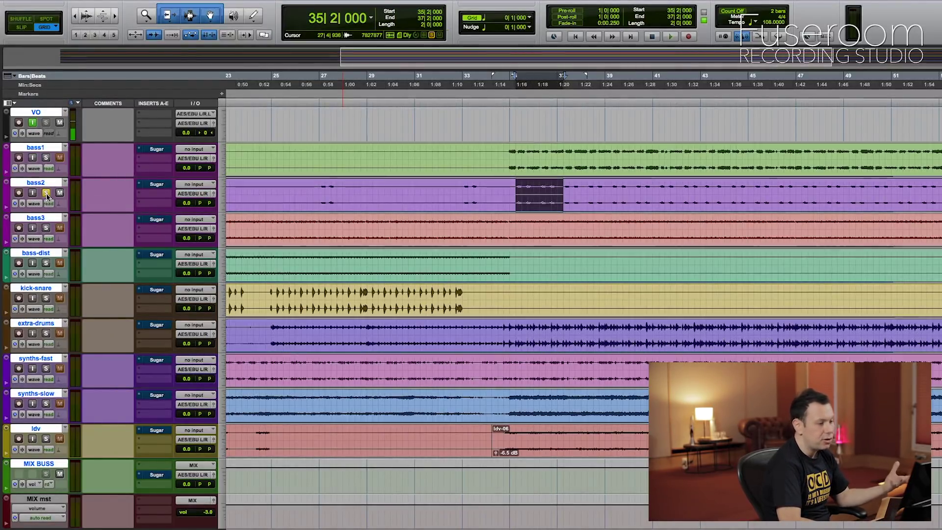
pyautogui.press('space')
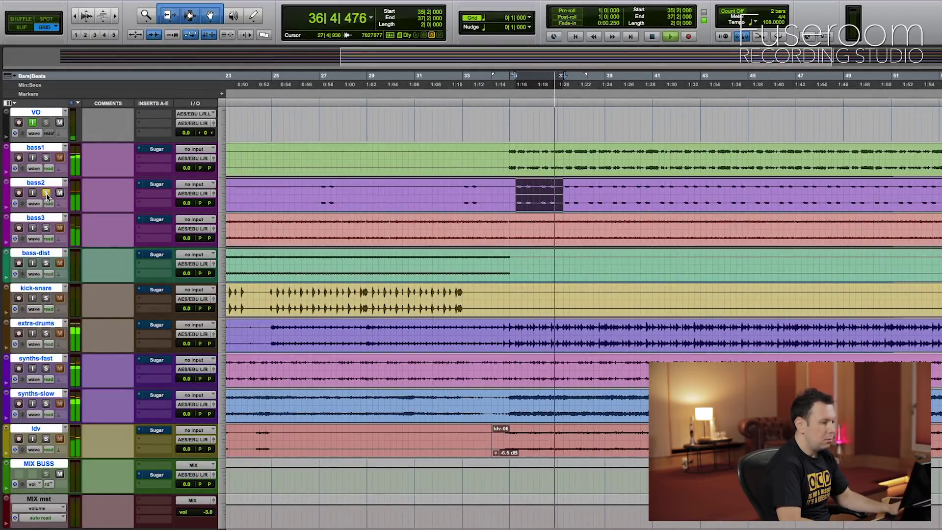
pyautogui.press('space')
pyautogui.moveTo(588, 192); pyautogui.dragTo(611, 192)
# - Select bass1 from 35|1|000 to 41|1|000, open its Sugar plug-in with bass1 soloed and load the Fuseroom Start preset
pyautogui.moveTo(510, 158); pyautogui.dragTo(652, 151)
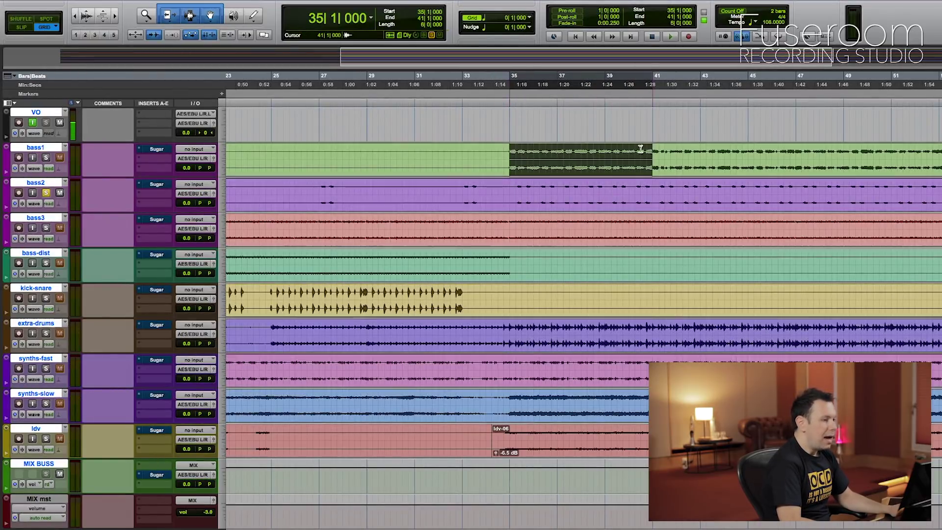
pyautogui.click(155, 150)
pyautogui.moveTo(281, 13)
pyautogui.mouseDown()
pyautogui.moveTo(338, 20)
pyautogui.moveTo(286, 23)
pyautogui.mouseUp()
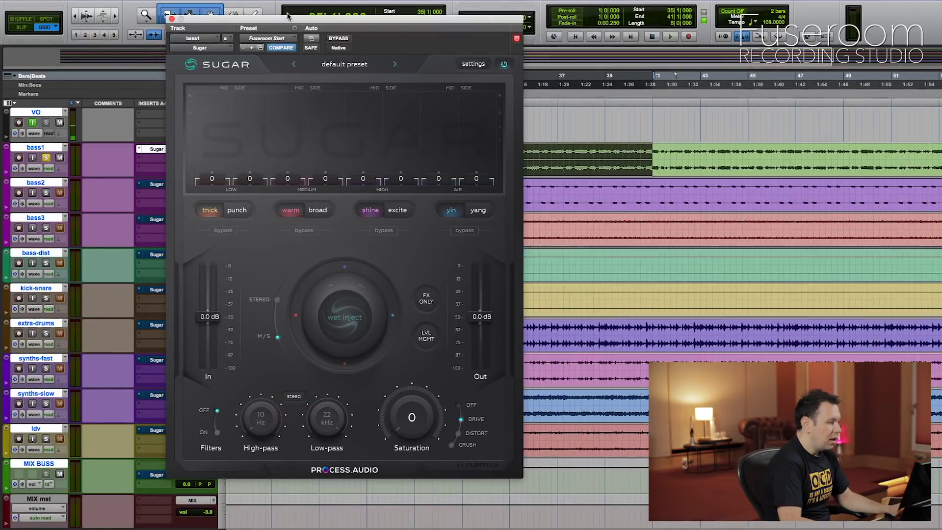
pyautogui.moveTo(287, 15); pyautogui.dragTo(292, 0)
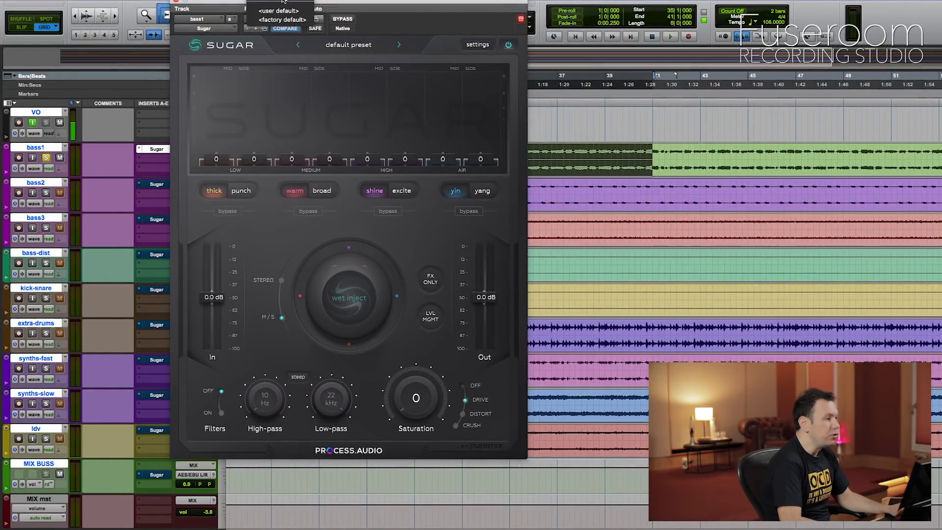
pyautogui.click(283, 1)
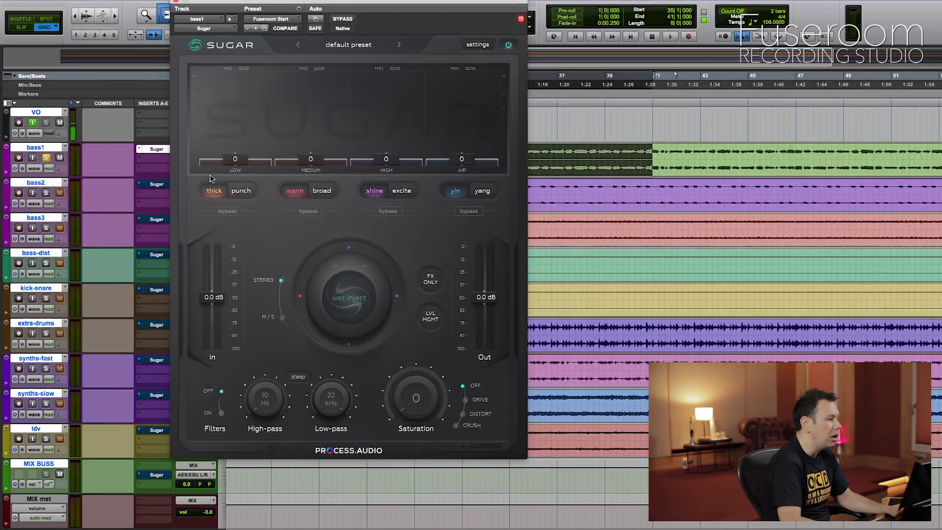
# - Audition Sugar's Low band on bass1 with punch at 61 and set it to thick at about 52
pyautogui.press('space')
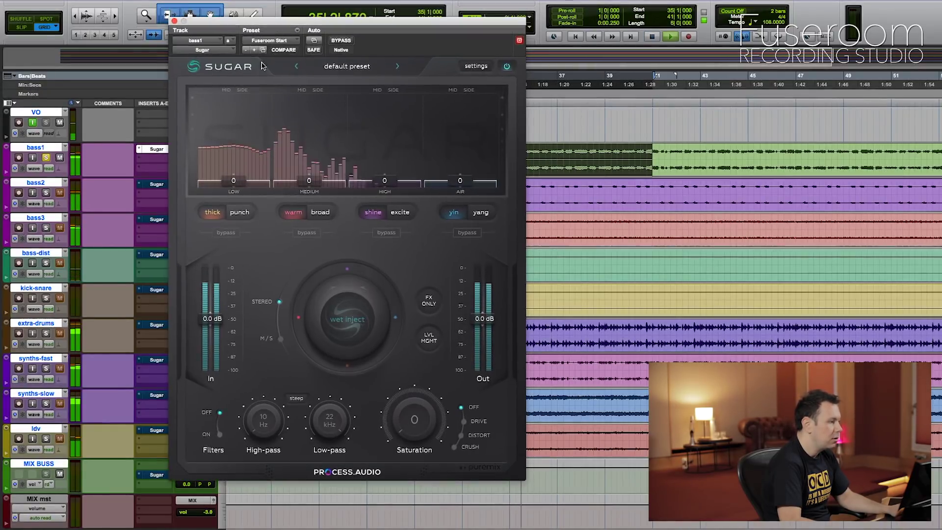
pyautogui.moveTo(211, 167); pyautogui.dragTo(243, 91)
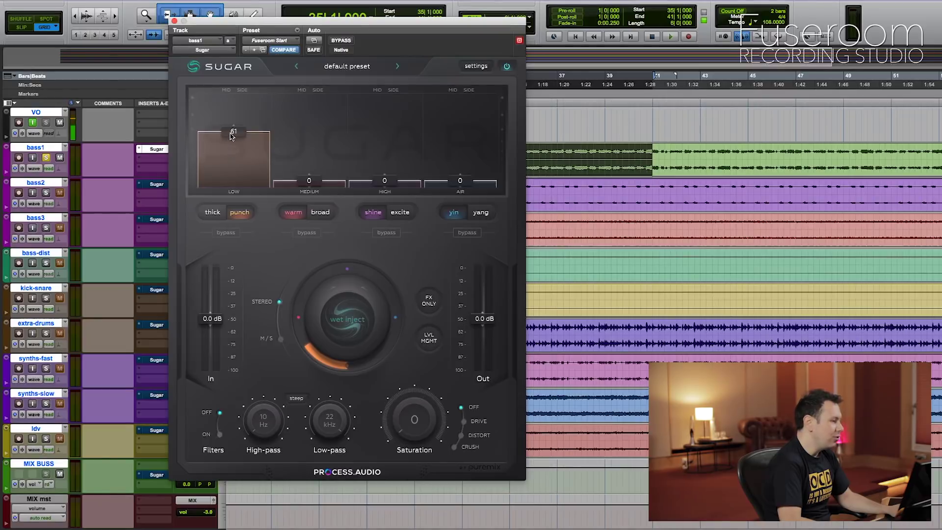
pyautogui.press('space')
pyautogui.moveTo(233, 134)
pyautogui.mouseDown()
pyautogui.moveTo(235, 104)
pyautogui.moveTo(236, 142)
pyautogui.mouseUp()
pyautogui.press('space')
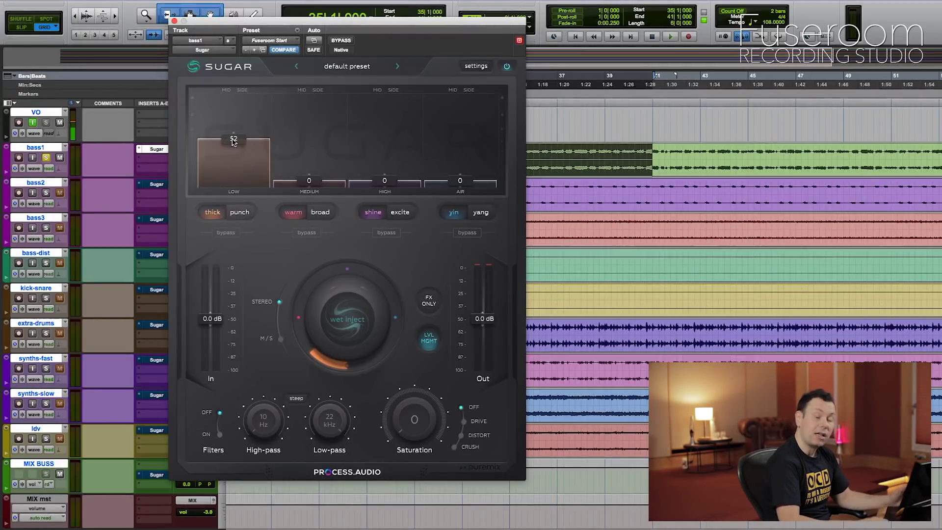
pyautogui.press('space')
pyautogui.moveTo(233, 141)
pyautogui.mouseDown()
pyautogui.moveTo(229, 94)
pyautogui.moveTo(233, 139)
pyautogui.mouseUp()
pyautogui.press('space')
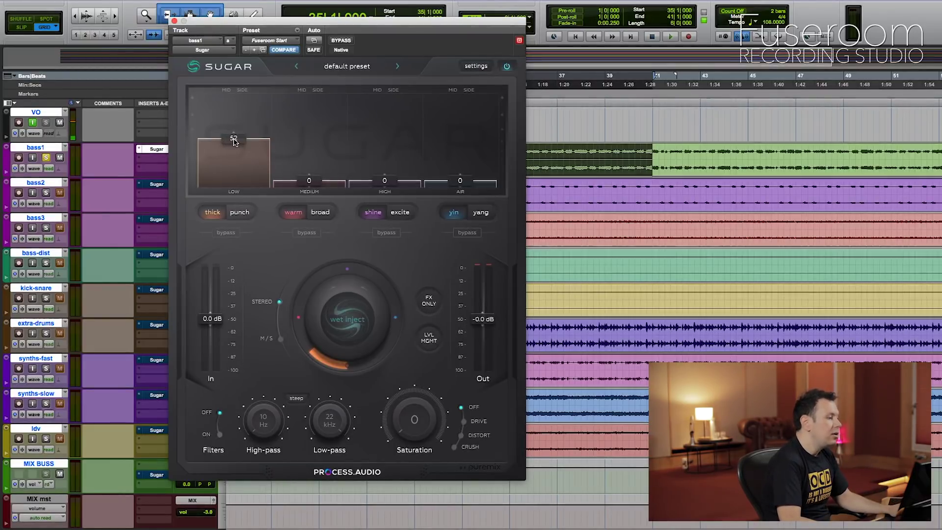
# - Try the Low band at 62, compare bass1 with Sugar off and on, and set the band to 53
pyautogui.moveTo(245, 30); pyautogui.dragTo(282, 13)
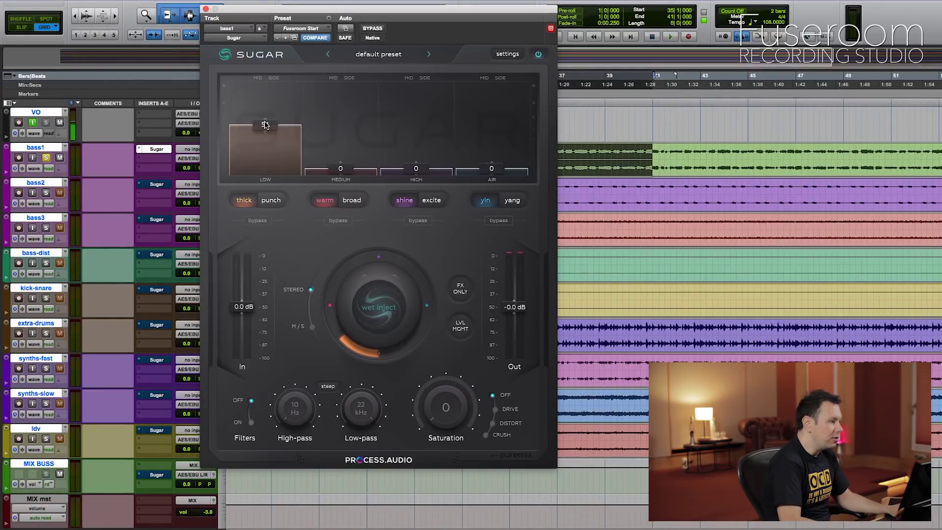
pyautogui.press('space')
pyautogui.moveTo(263, 127); pyautogui.dragTo(265, 120)
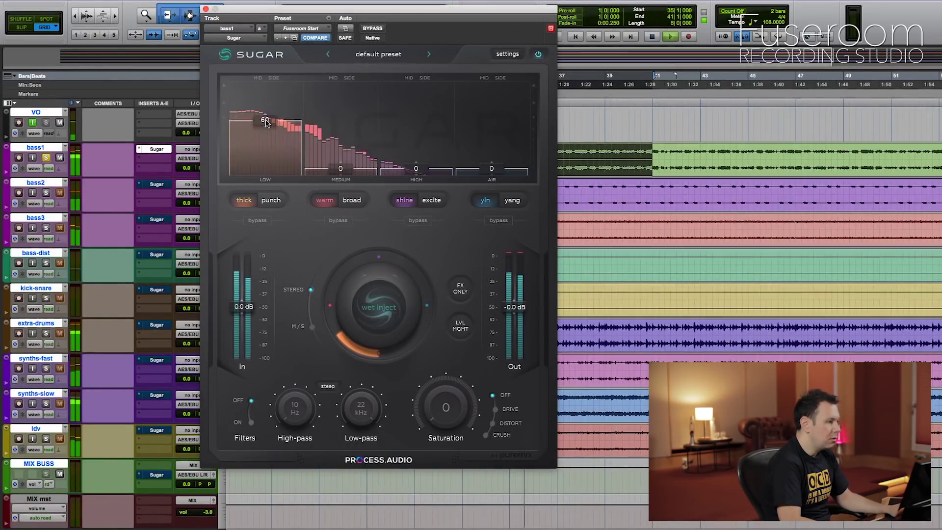
pyautogui.click(538, 54)
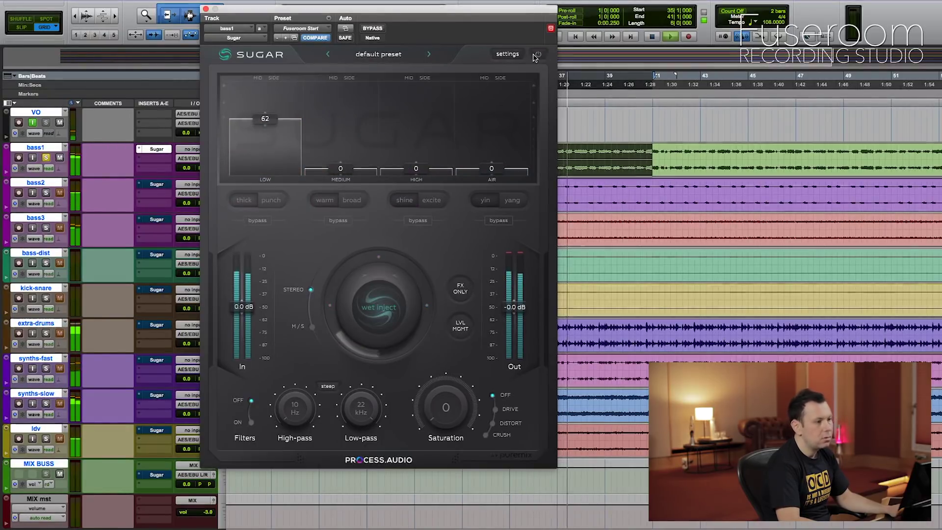
pyautogui.click(538, 54)
pyautogui.moveTo(265, 129); pyautogui.dragTo(265, 137)
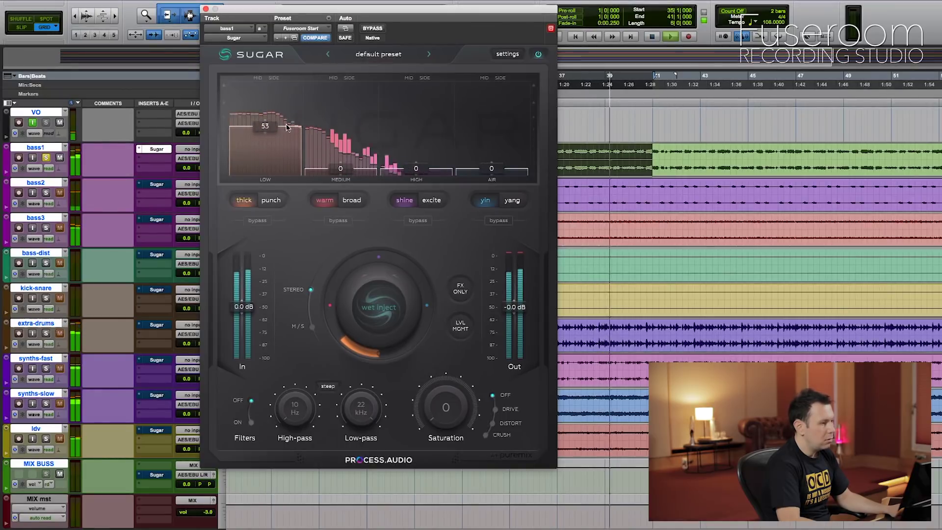
pyautogui.press('space')
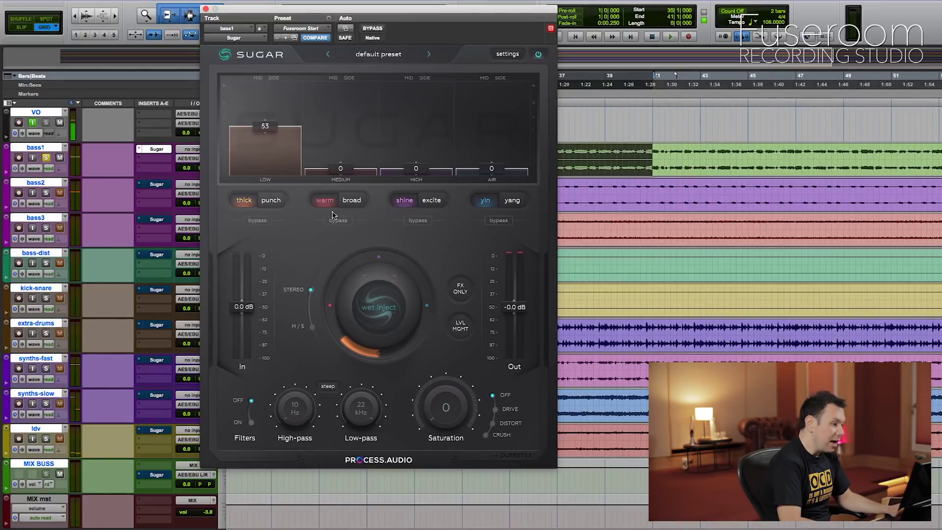
# - Set Sugar's Medium band to broad at 40 while bass1 plays, and compare the sound with Sugar off and on
pyautogui.press('space')
pyautogui.moveTo(340, 168); pyautogui.dragTo(348, 151)
pyautogui.click(352, 200)
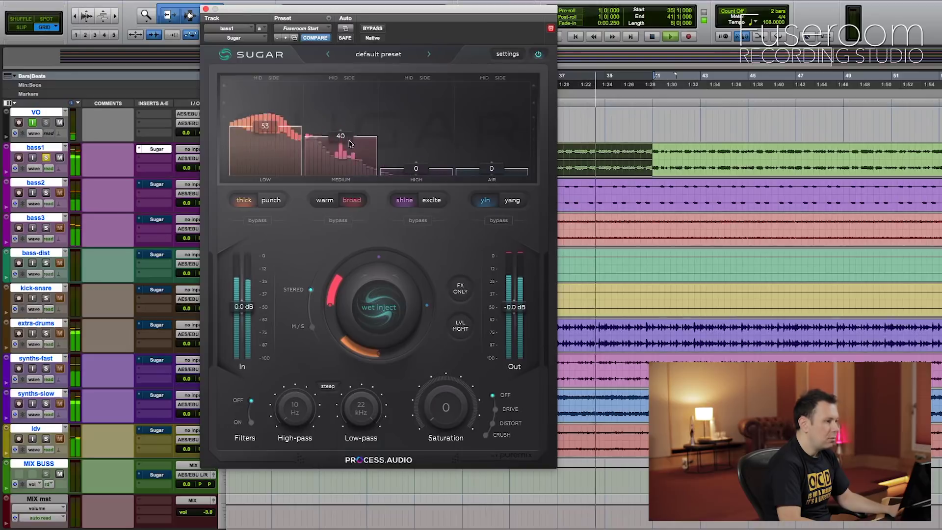
pyautogui.click(542, 57)
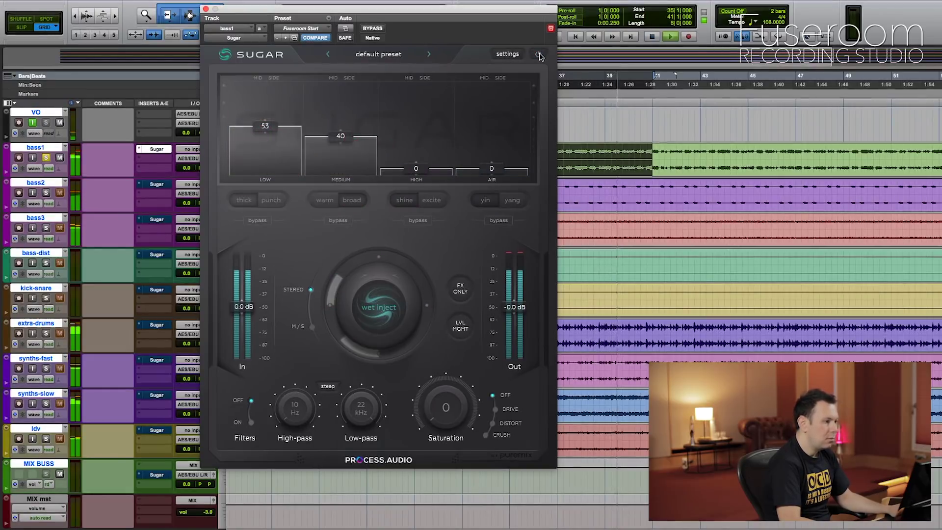
pyautogui.click(540, 56)
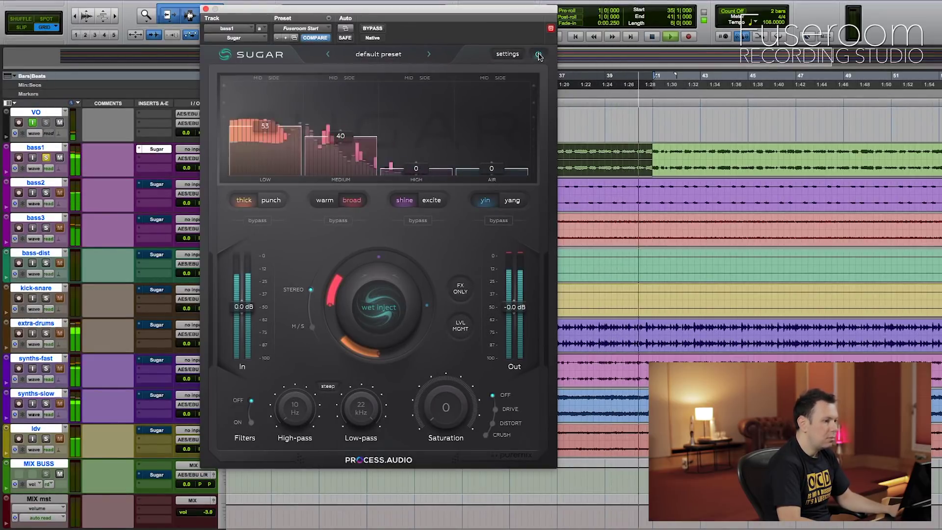
pyautogui.press('space')
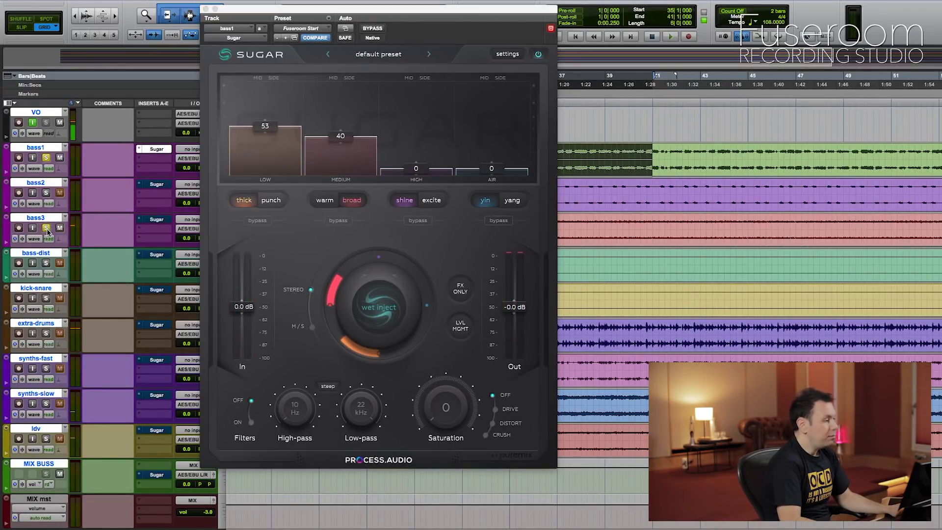
# - Solo bass3 together with bass1, open the bass3 Sugar plug-in and place its window beside the bass1 one
pyautogui.click(155, 221)
pyautogui.moveTo(139, 5); pyautogui.dragTo(648, 32)
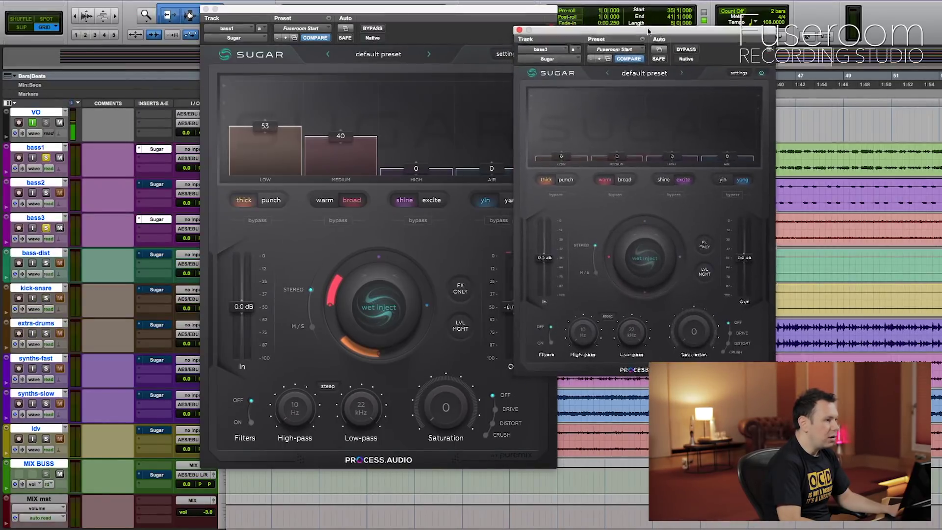
pyautogui.moveTo(392, 9); pyautogui.dragTo(272, 3)
pyautogui.moveTo(554, 34); pyautogui.dragTo(485, 30)
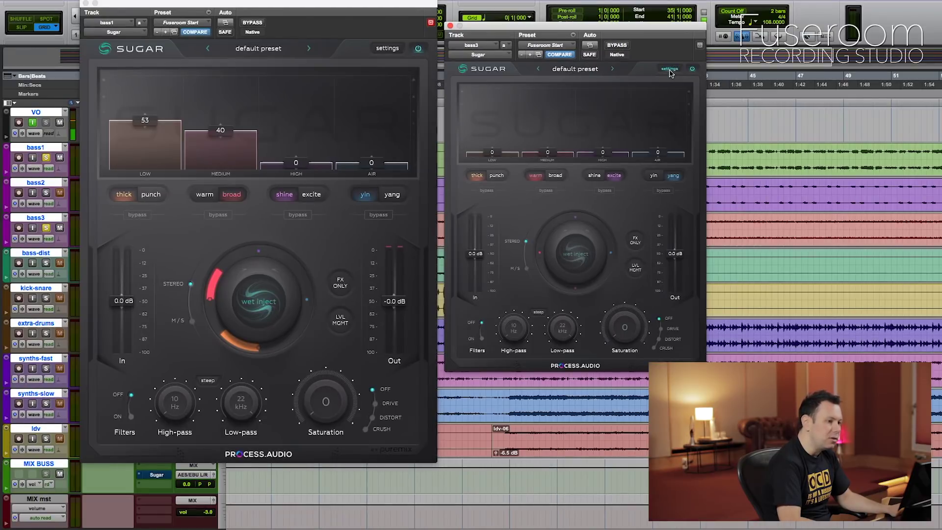
# - Set both Sugar windows to Normal UI size and align them side by side
pyautogui.click(395, 48)
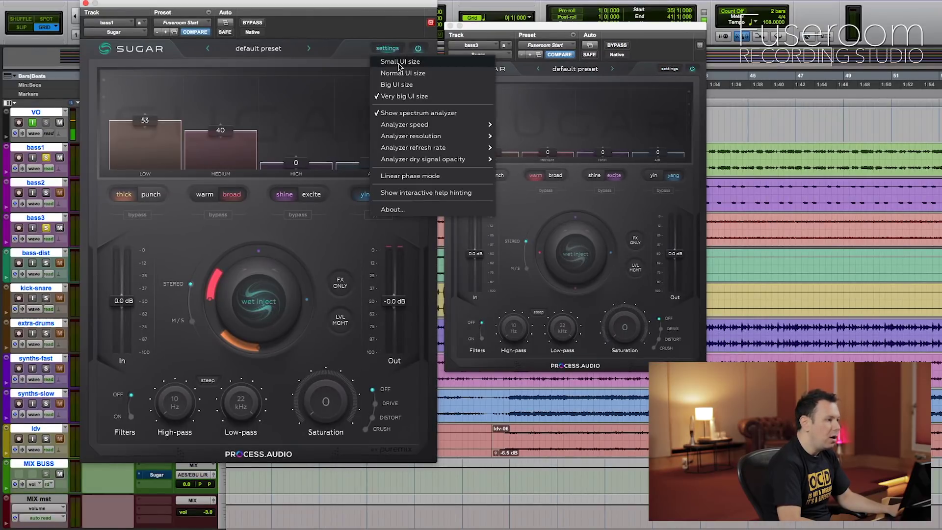
pyautogui.click(399, 62)
pyautogui.click(669, 69)
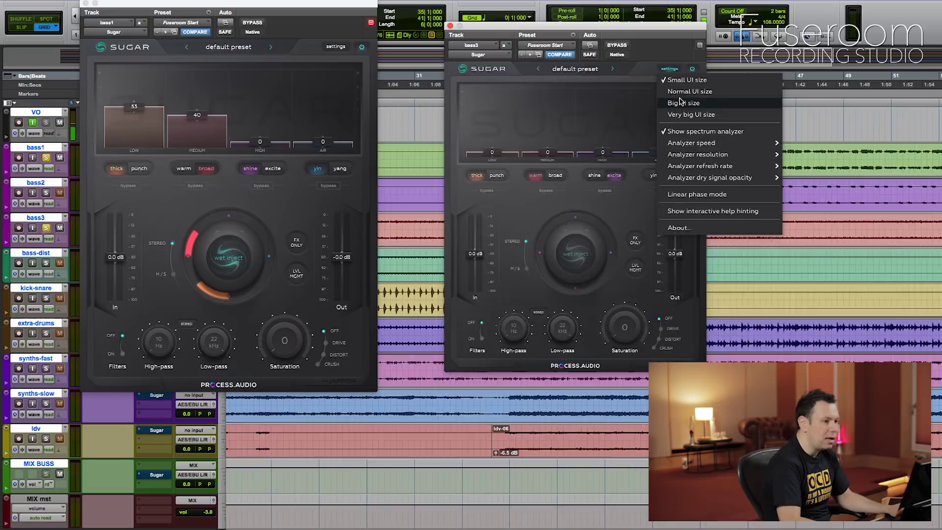
pyautogui.click(674, 91)
pyautogui.moveTo(644, 34); pyautogui.dragTo(580, 8)
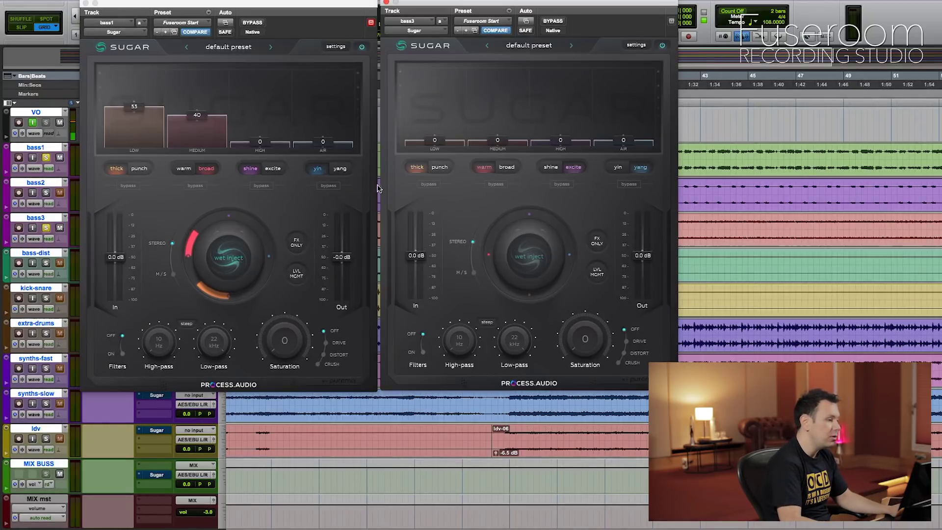
# - Audition a Low boost on bass3 while both basses play, set its Medium band to 44 and compare the warm and broad modes
pyautogui.press('space')
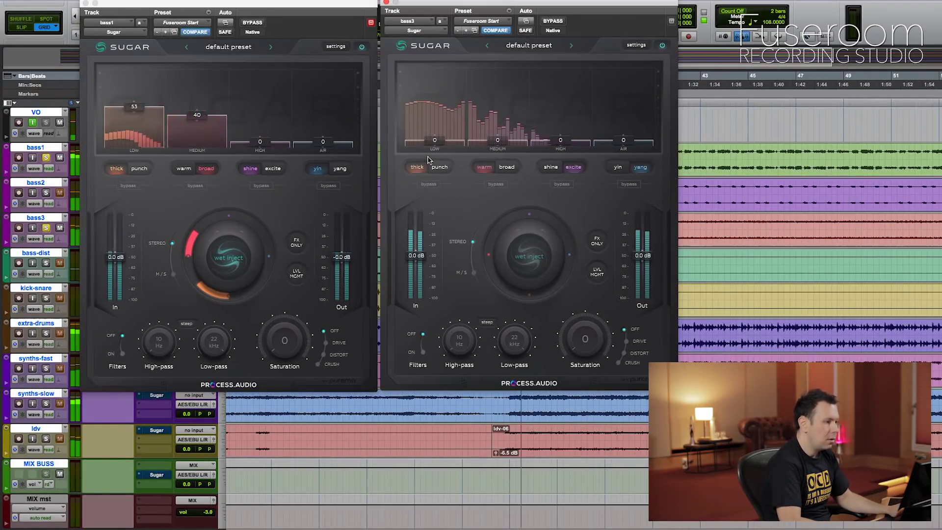
pyautogui.moveTo(427, 141); pyautogui.dragTo(440, 113)
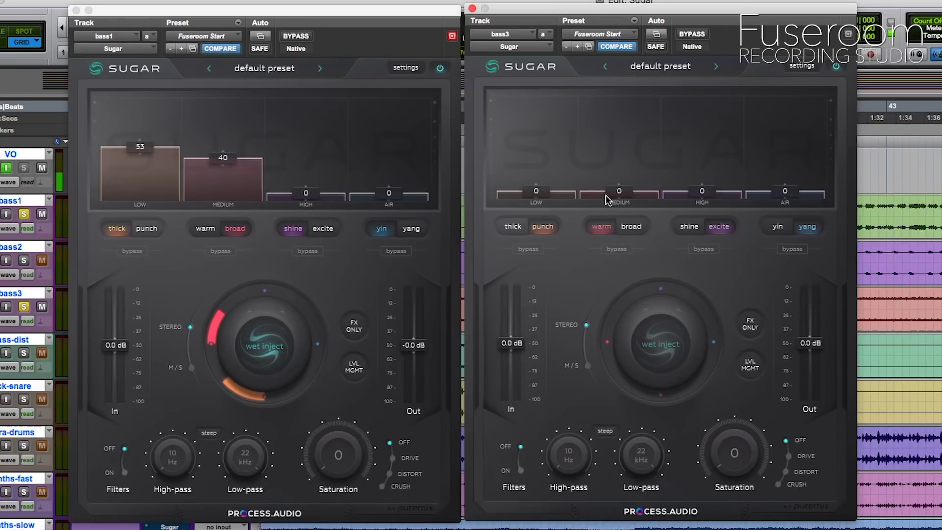
pyautogui.press('space')
pyautogui.moveTo(608, 200); pyautogui.dragTo(618, 152)
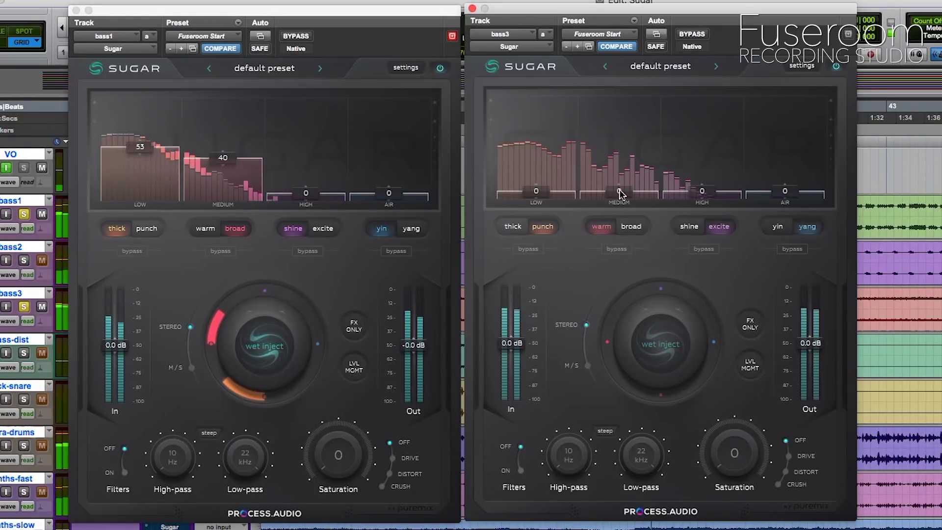
pyautogui.moveTo(618, 102); pyautogui.dragTo(631, 80)
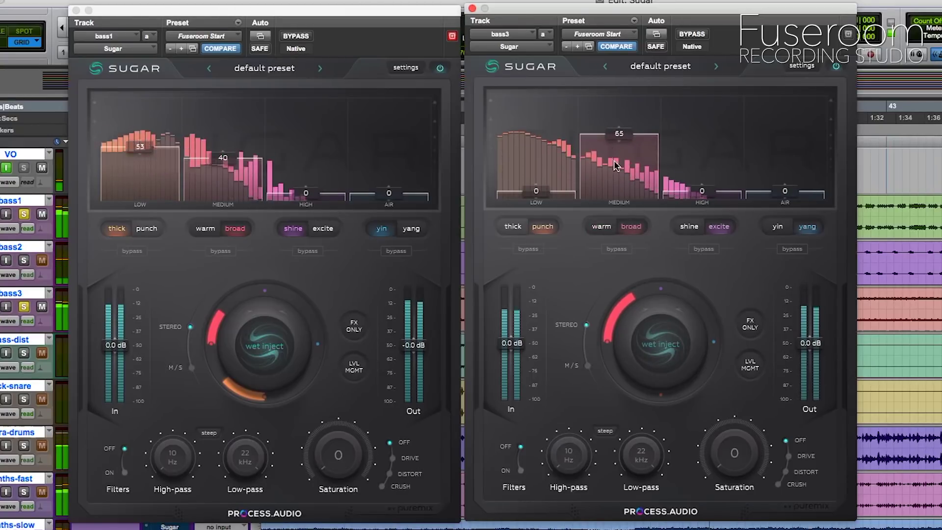
pyautogui.click(602, 226)
pyautogui.moveTo(619, 133)
pyautogui.mouseDown()
pyautogui.moveTo(624, 109)
pyautogui.moveTo(620, 149)
pyautogui.mouseUp()
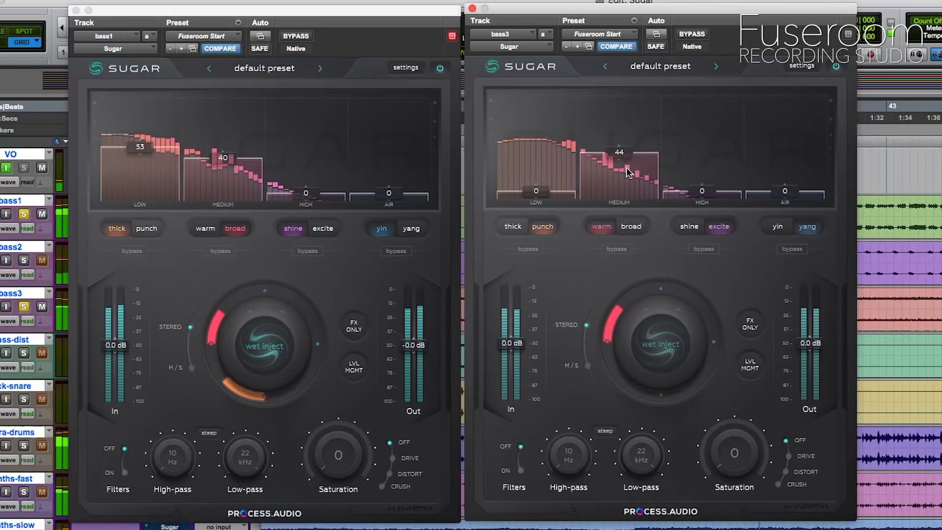
pyautogui.click(632, 227)
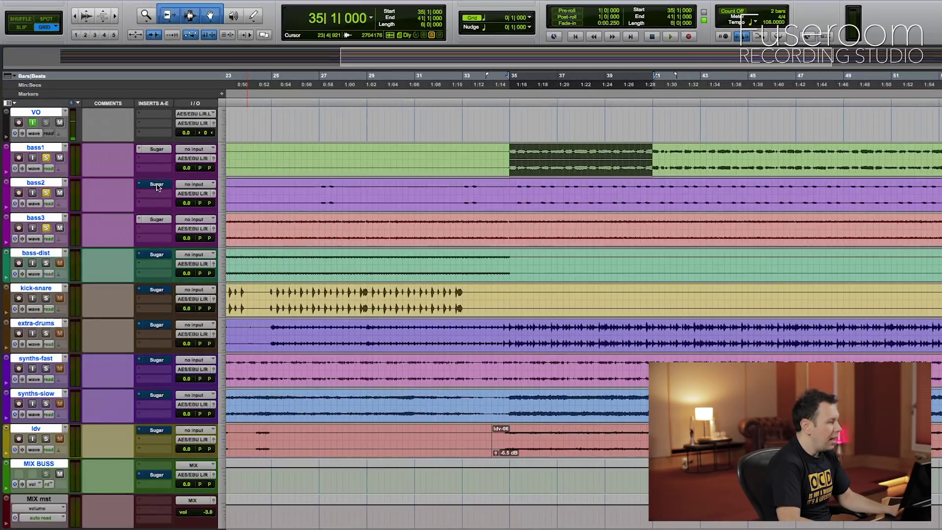
# - Open Sugar on bass2, set Medium to broad at 42 and High to shine at 6 during playback, and close the plug-in
pyautogui.click(157, 184)
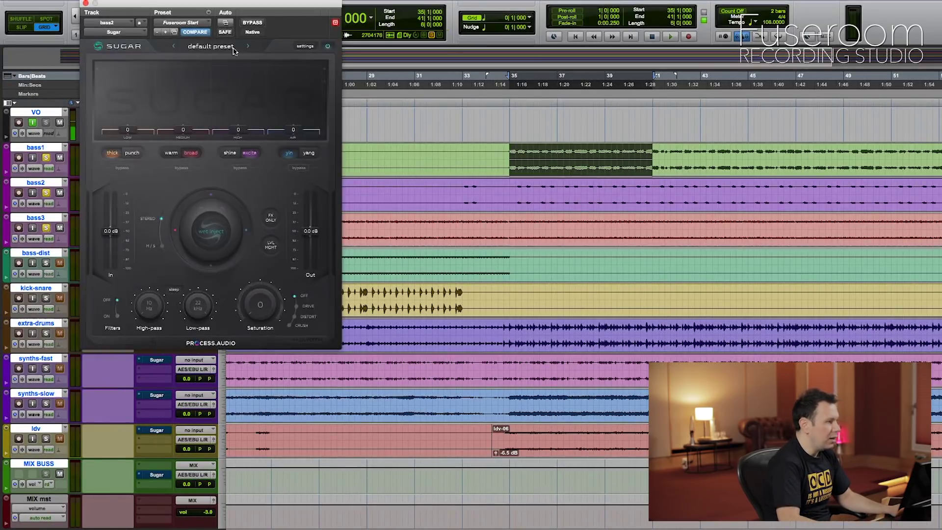
pyautogui.moveTo(241, 9); pyautogui.dragTo(381, 31)
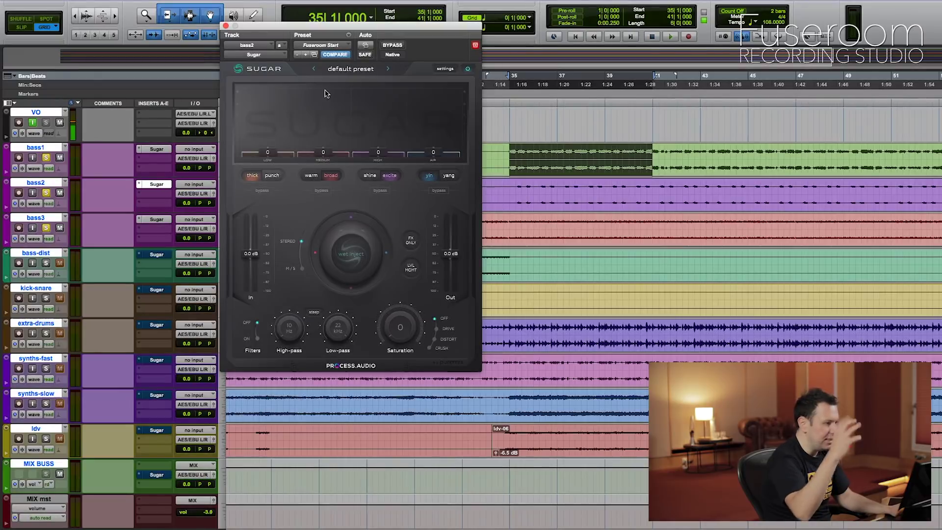
pyautogui.press('space')
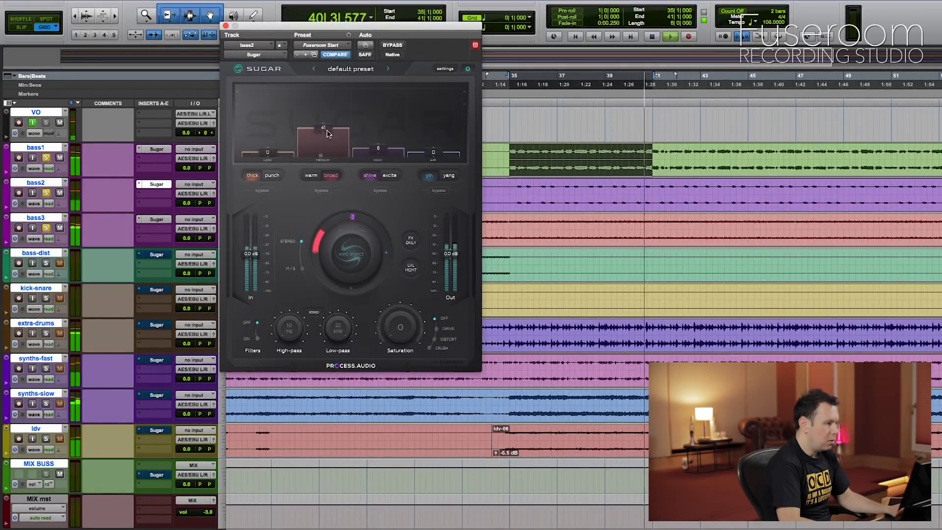
pyautogui.press('space')
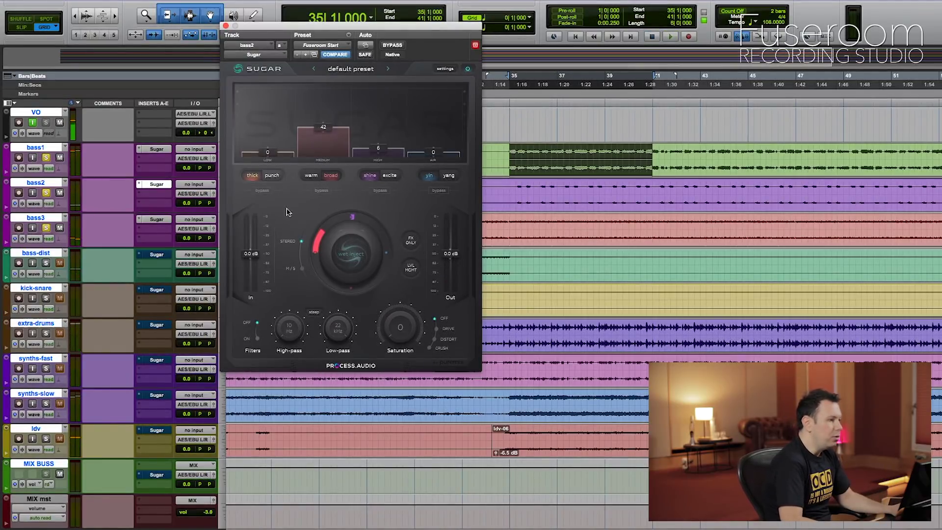
pyautogui.moveTo(229, 29); pyautogui.dragTo(220, 31)
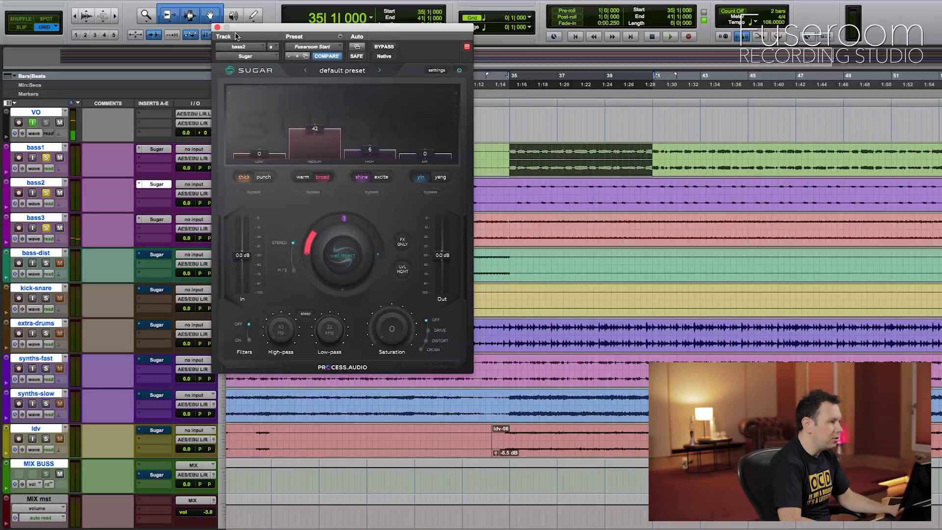
pyautogui.click(217, 28)
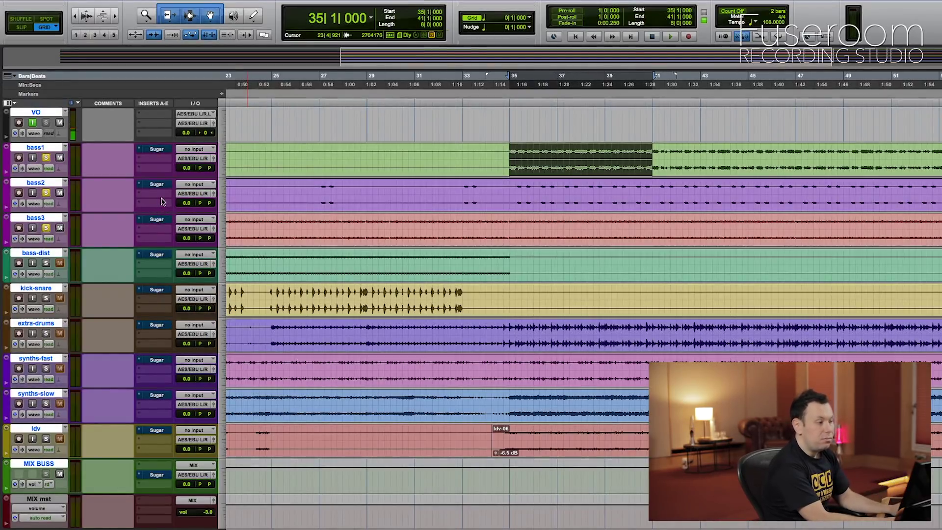
# - Play the three soloed bass tracks and compare their sound with all Sugar inserts off and on
pyautogui.press('space')
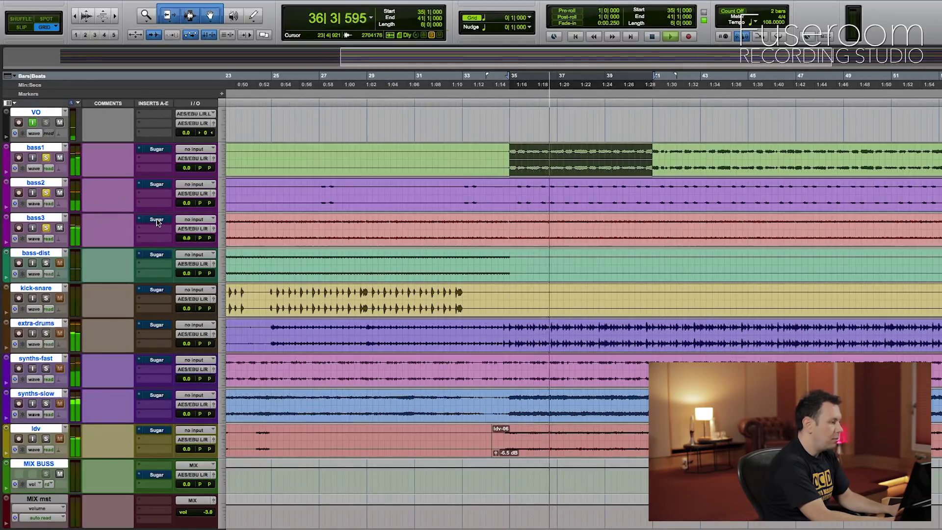
pyautogui.keyDown('alt'); pyautogui.keyDown('super'); pyautogui.click(157, 220); pyautogui.keyUp('super'); pyautogui.keyUp('alt')
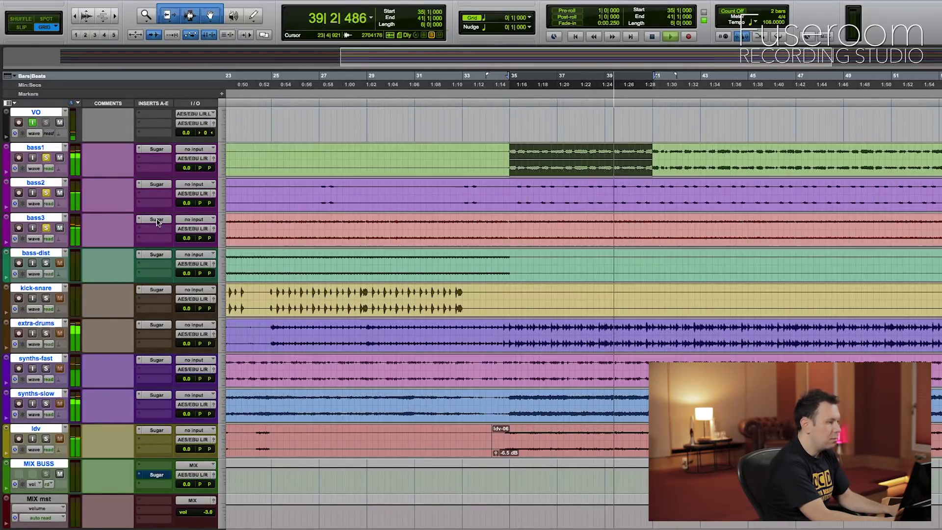
pyautogui.keyDown('alt'); pyautogui.keyDown('super'); pyautogui.click(157, 219); pyautogui.keyUp('super'); pyautogui.keyUp('alt')
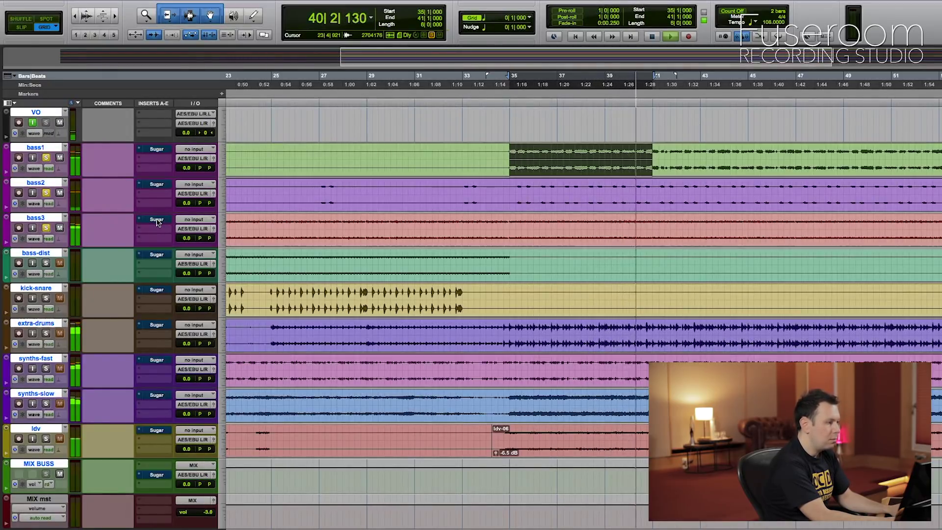
pyautogui.press('space')
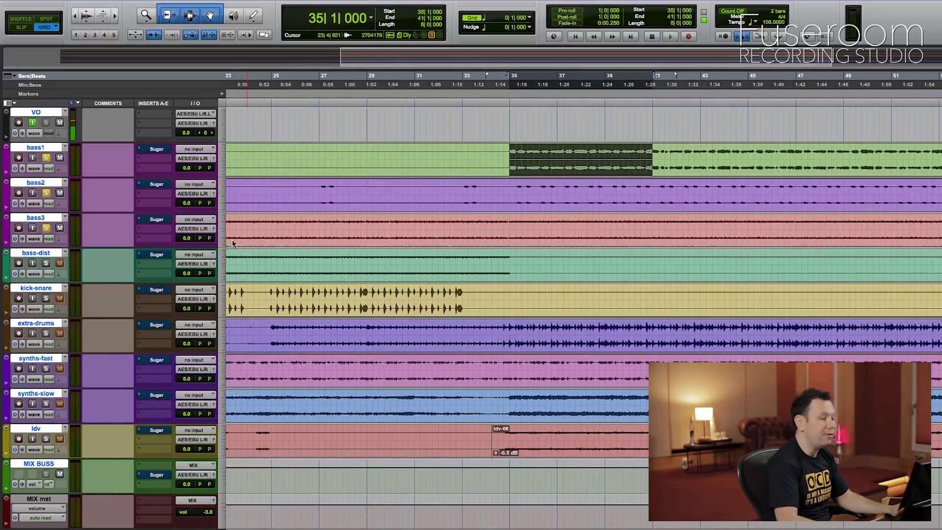
# - Select bars 17 to 35 on bass3, solo bass3 and bass-dist, and play the passage
pyautogui.hscroll(-10, 338, 236)
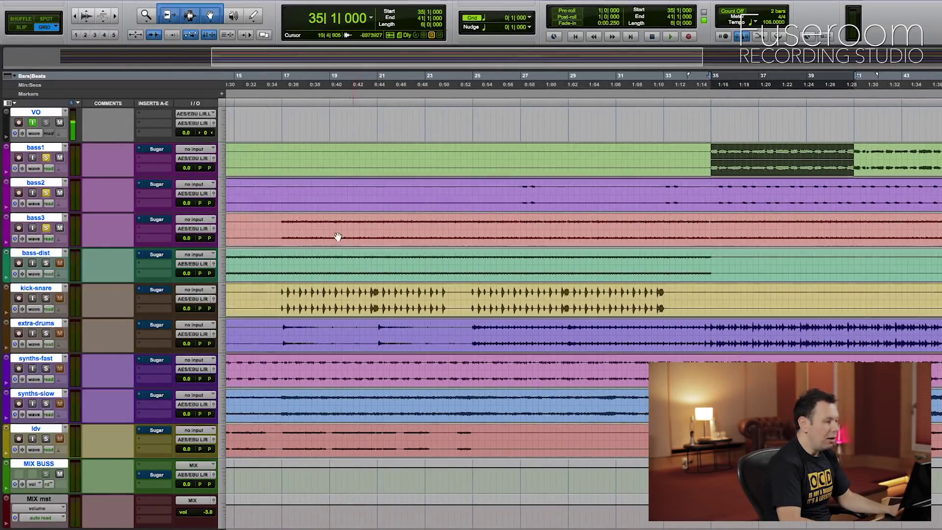
pyautogui.moveTo(283, 225); pyautogui.dragTo(710, 228)
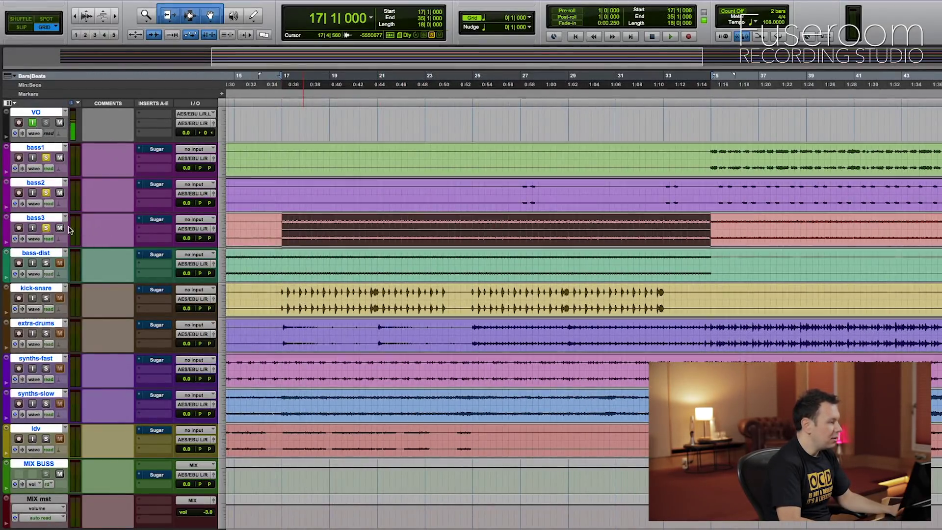
pyautogui.keyDown('super'); pyautogui.click(46, 228); pyautogui.keyUp('super')
pyautogui.keyDown('super'); pyautogui.click(46, 263); pyautogui.keyUp('super')
pyautogui.press('space')
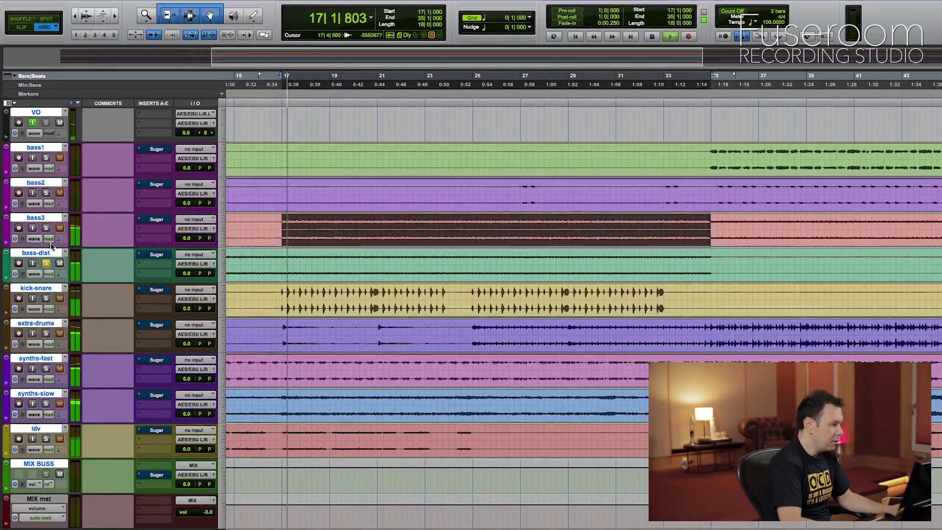
# - Reactivate the Sugar inserts on bass1, bass2 and bass3
pyautogui.keyDown('super'); pyautogui.click(157, 149); pyautogui.keyUp('super')
pyautogui.keyDown('super'); pyautogui.click(156, 184); pyautogui.keyUp('super')
pyautogui.keyDown('super'); pyautogui.click(156, 219); pyautogui.keyUp('super')
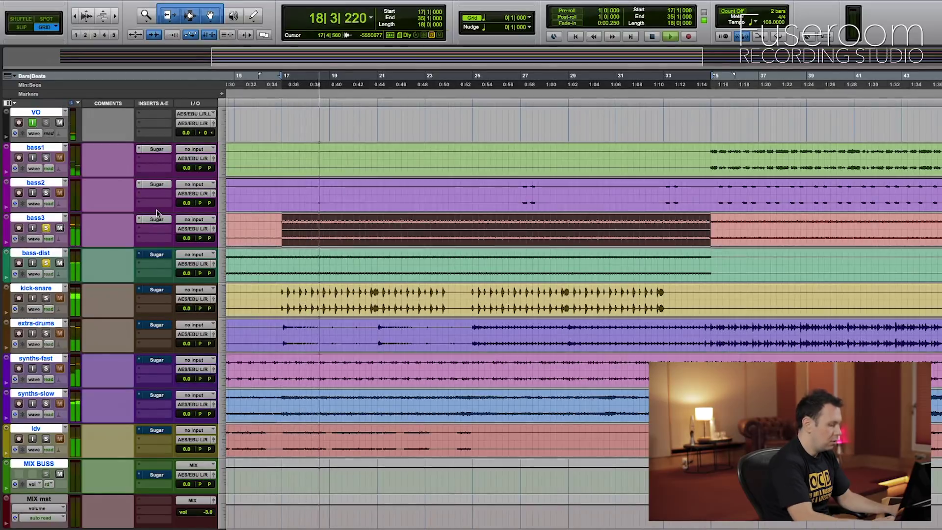
# - Open Sugar on bass-dist, try a strong Medium boost of 94, settle the band on 30 in warm mode and close the plug-in
pyautogui.click(157, 255)
pyautogui.moveTo(289, 35); pyautogui.dragTo(488, 69)
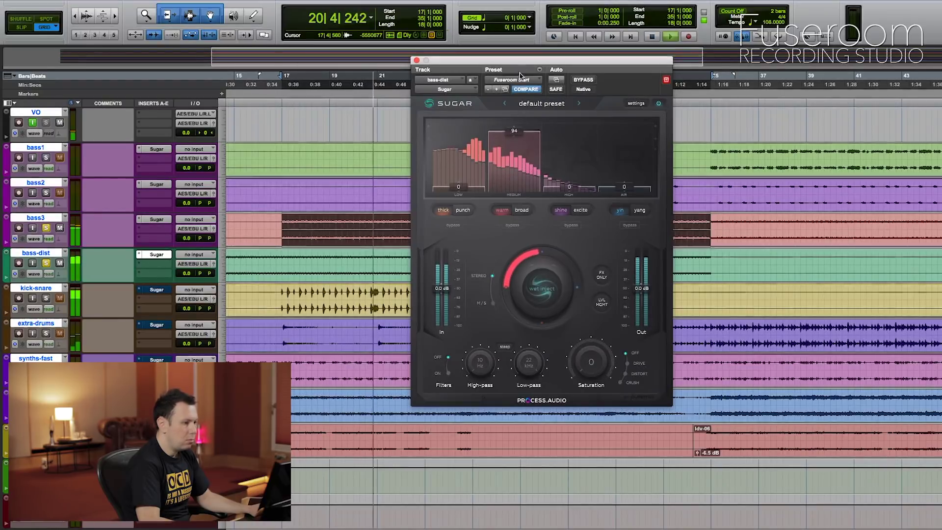
pyautogui.moveTo(567, 193); pyautogui.dragTo(561, 215)
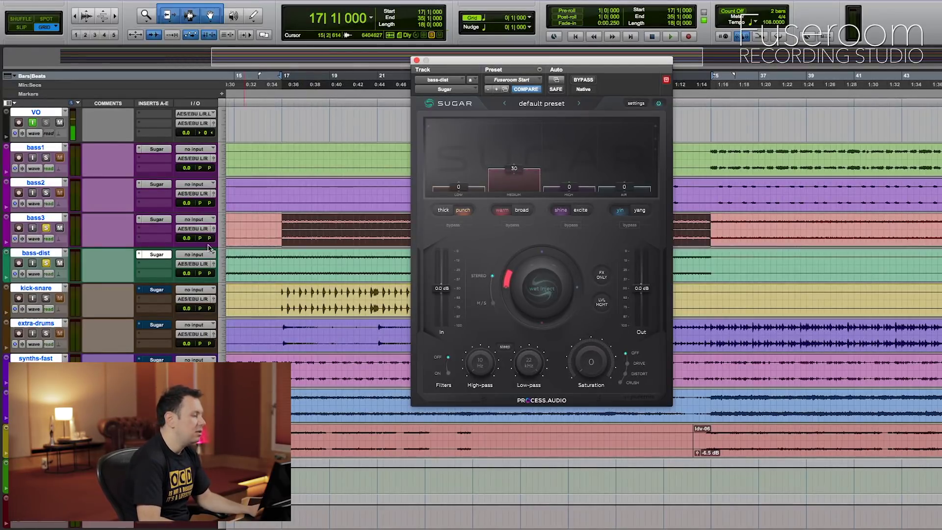
pyautogui.click(416, 60)
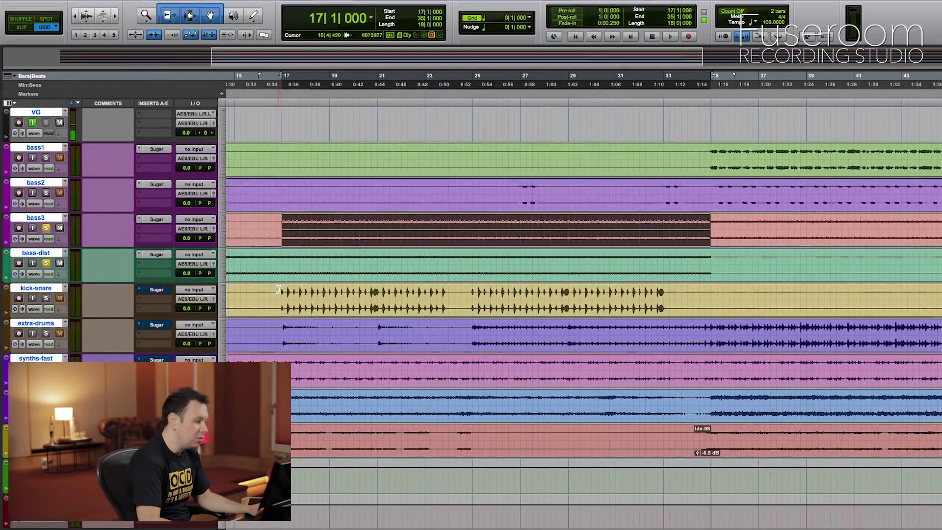
# - Select kick-snare from 16|4 to 34|2, play it together with the bass tracks and open its Sugar plug-in
pyautogui.moveTo(277, 290); pyautogui.dragTo(693, 299)
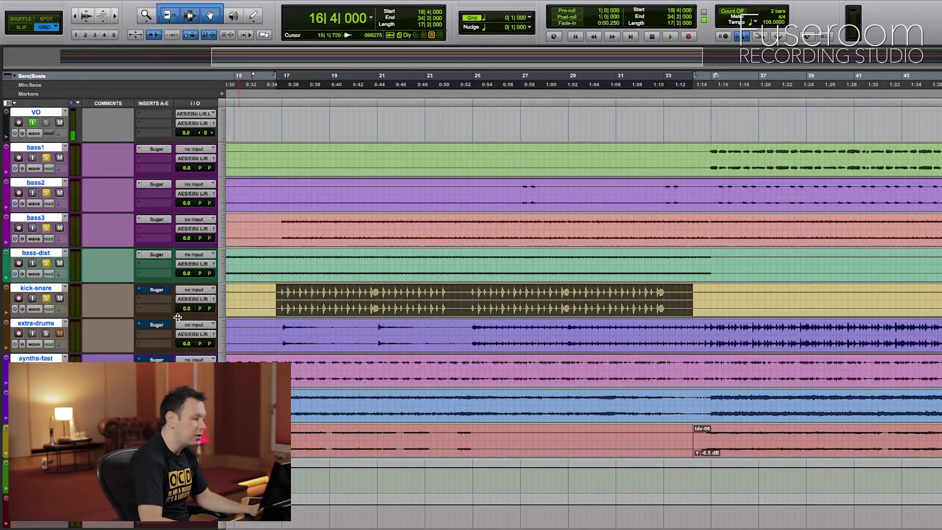
pyautogui.press('space')
pyautogui.click(156, 291)
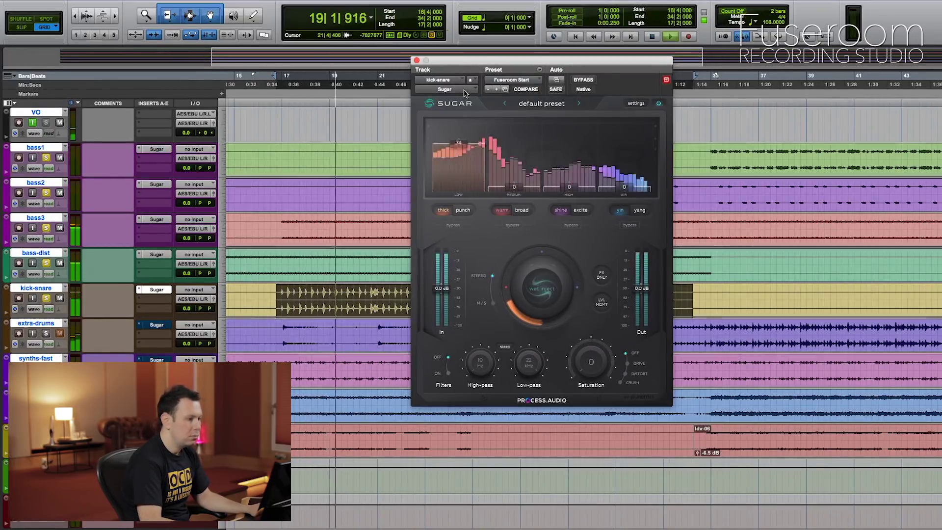
# - Set kick-snare's Low band to 58 in thick mode and its High band to 30 in excite mode
pyautogui.moveTo(479, 162); pyautogui.dragTo(484, 185)
pyautogui.moveTo(565, 187); pyautogui.dragTo(580, 164)
pyautogui.click(580, 211)
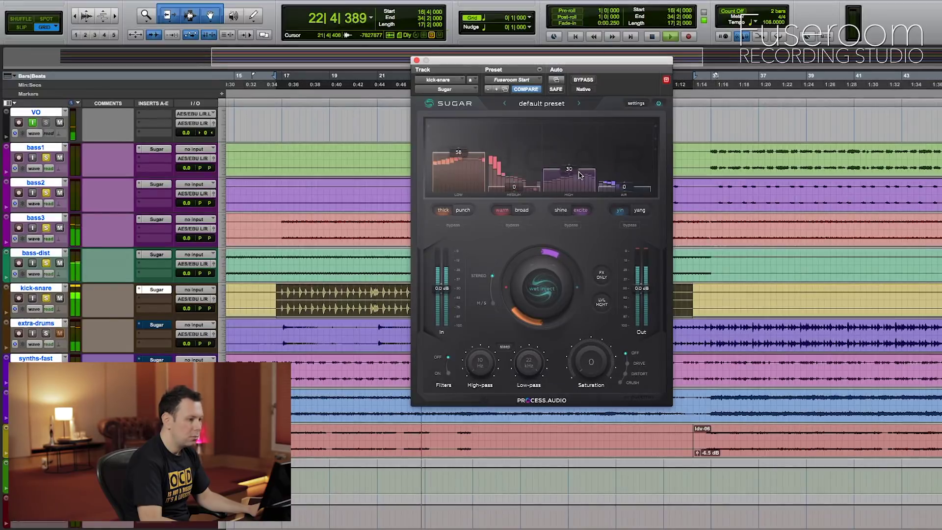
# - Trim kick-snare's High band to 27, set its Air band to yin at 6, and compare the sound with Sugar bypassed and active
pyautogui.moveTo(515, 200); pyautogui.dragTo(538, 283)
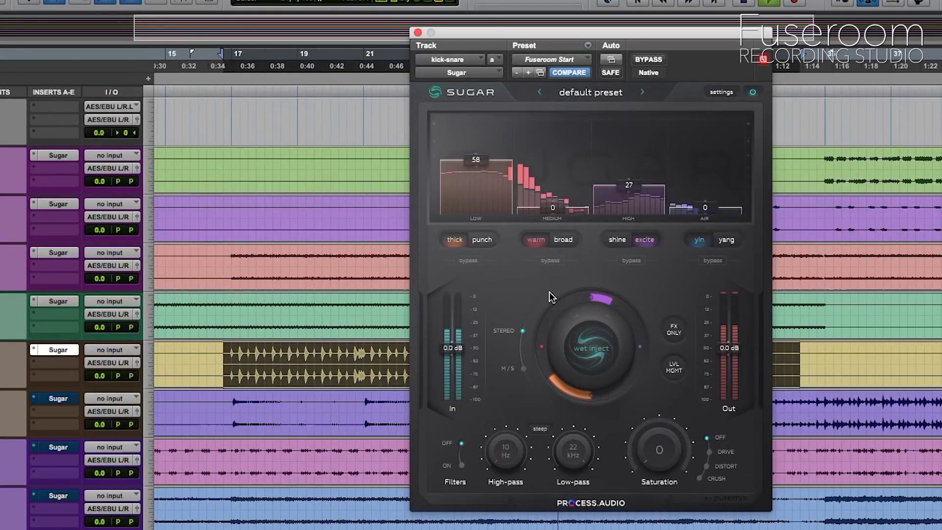
pyautogui.moveTo(695, 204)
pyautogui.mouseDown()
pyautogui.moveTo(715, 63)
pyautogui.moveTo(706, 201)
pyautogui.mouseUp()
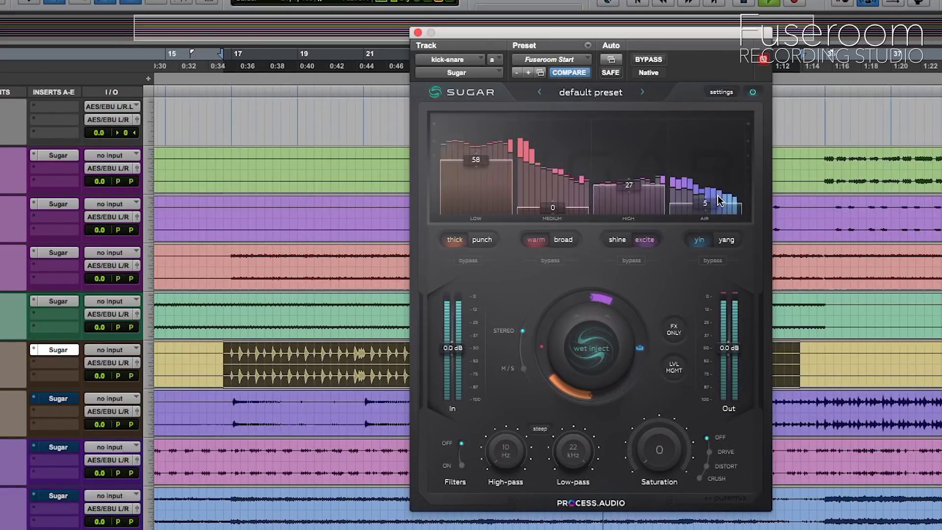
pyautogui.click(649, 60)
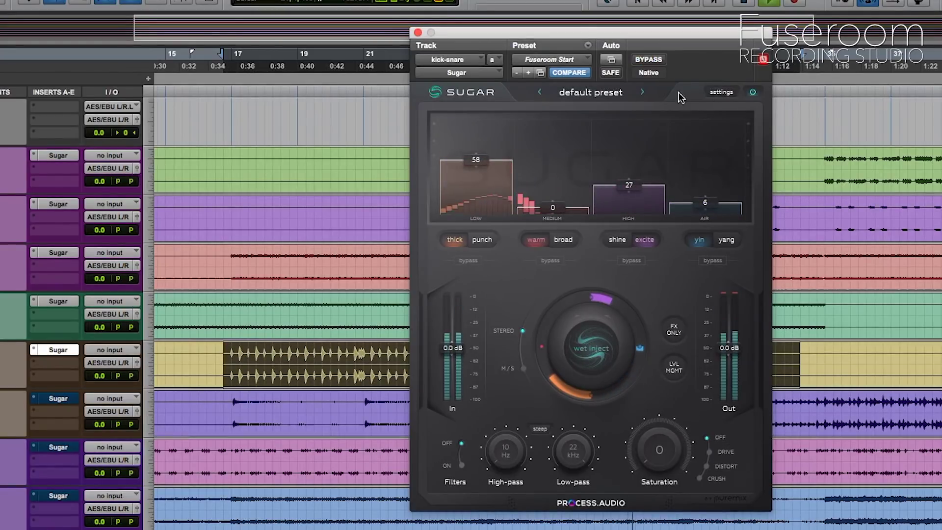
pyautogui.moveTo(632, 188); pyautogui.dragTo(631, 204)
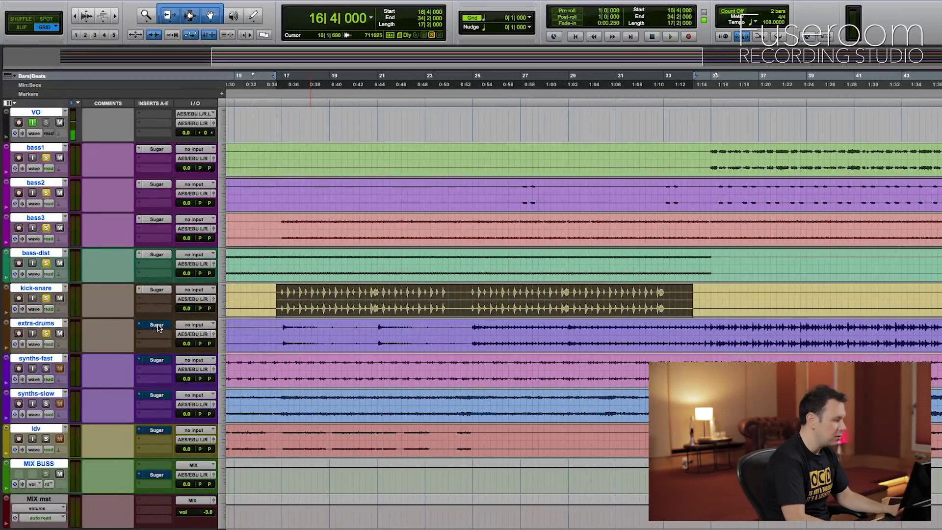
# - Activate Sugar on extra-drums, select that track from bar 25 to 34|3 and start playback
pyautogui.keyDown('super'); pyautogui.click(156, 325); pyautogui.keyUp('super')
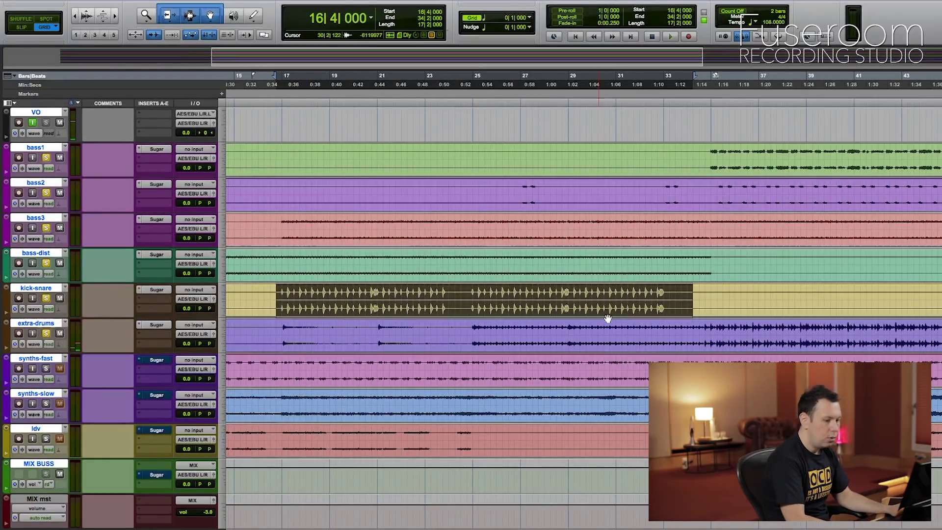
pyautogui.click(473, 328)
pyautogui.moveTo(474, 328); pyautogui.dragTo(698, 330)
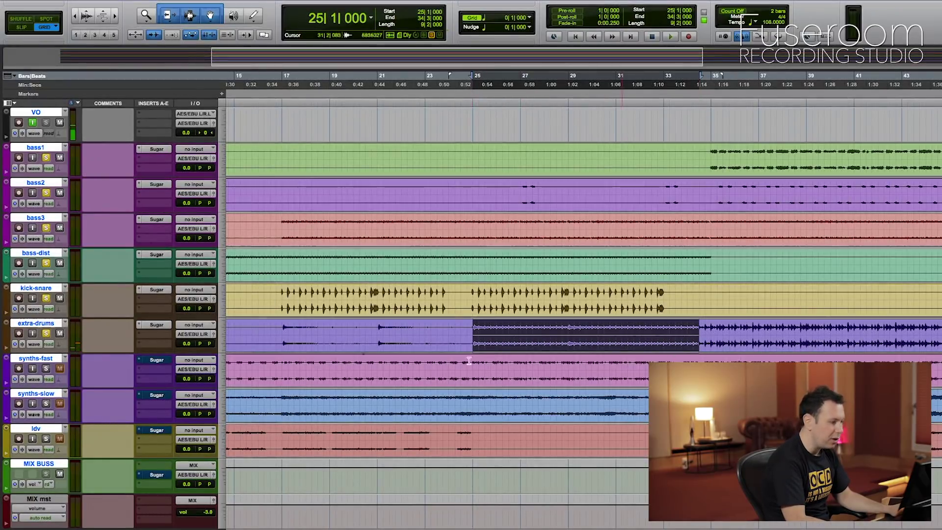
pyautogui.press('space')
# - Open Sugar on extra-drums and set the Air band to 84 in yin mode and the High band to 56
pyautogui.click(158, 325)
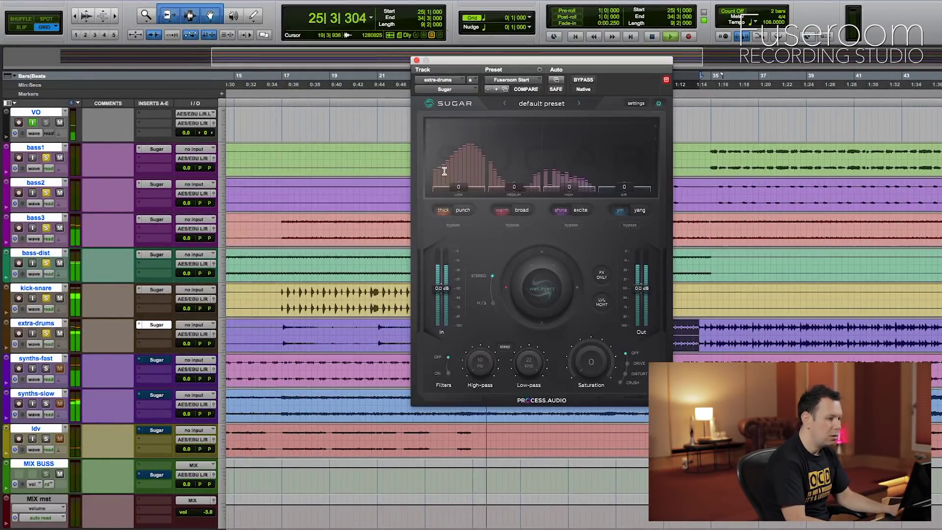
pyautogui.moveTo(624, 186); pyautogui.dragTo(645, 86)
pyautogui.moveTo(624, 139); pyautogui.dragTo(628, 136)
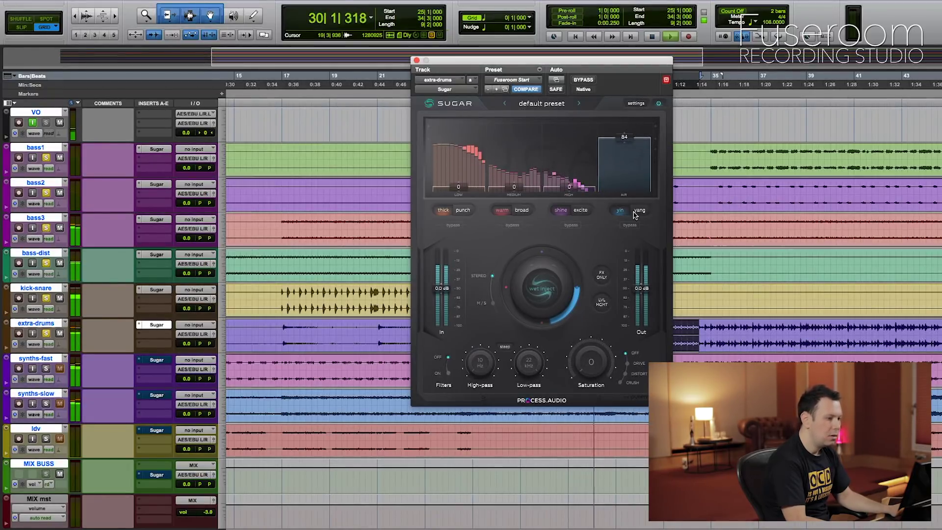
pyautogui.moveTo(568, 190); pyautogui.dragTo(569, 149)
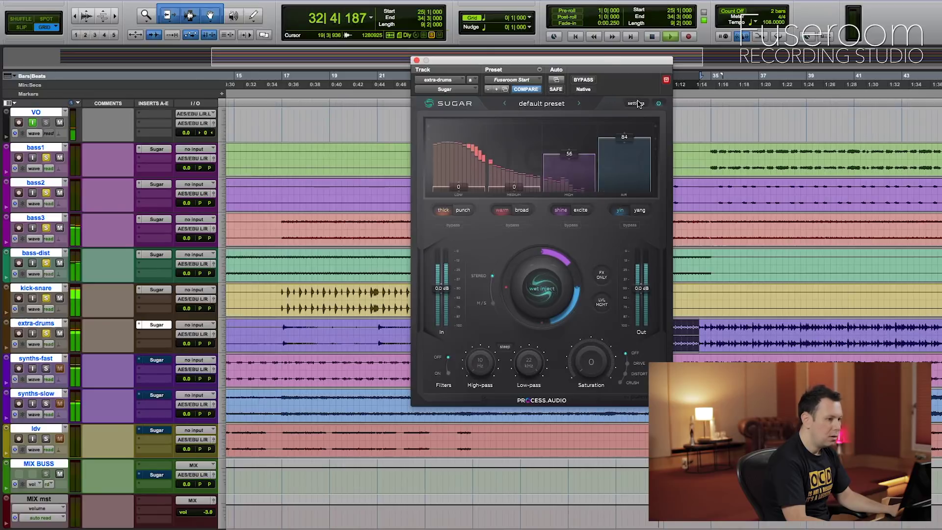
# - Lower extra-drums' Air band to 74 in Sugar and select the track from 25|3 to 32|1
pyautogui.moveTo(614, 61); pyautogui.dragTo(436, 53)
pyautogui.press('space')
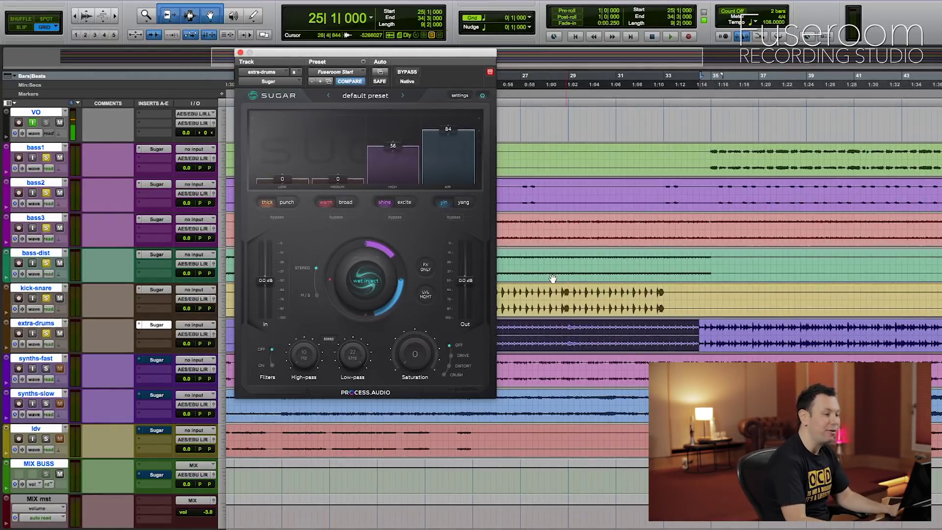
pyautogui.moveTo(448, 130)
pyautogui.mouseDown()
pyautogui.moveTo(448, 145)
pyautogui.moveTo(448, 135)
pyautogui.mouseUp()
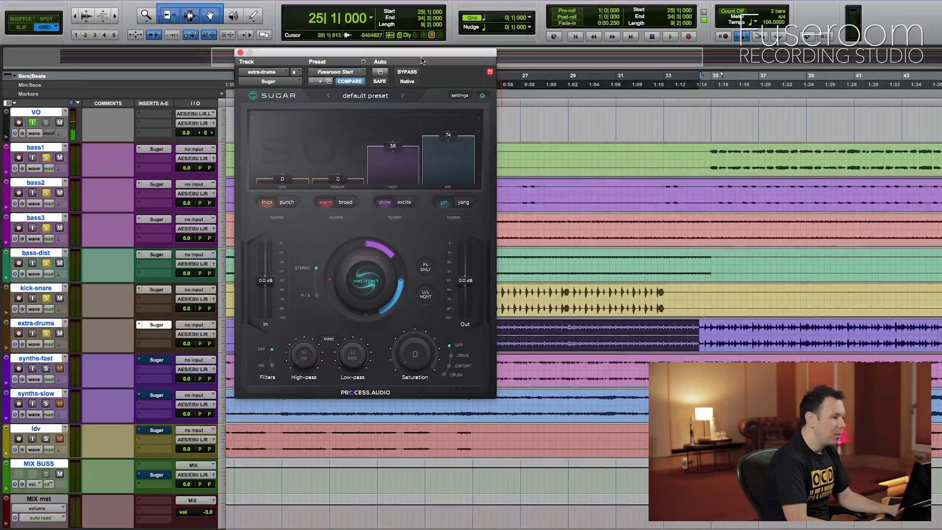
pyautogui.moveTo(486, 336); pyautogui.dragTo(639, 336)
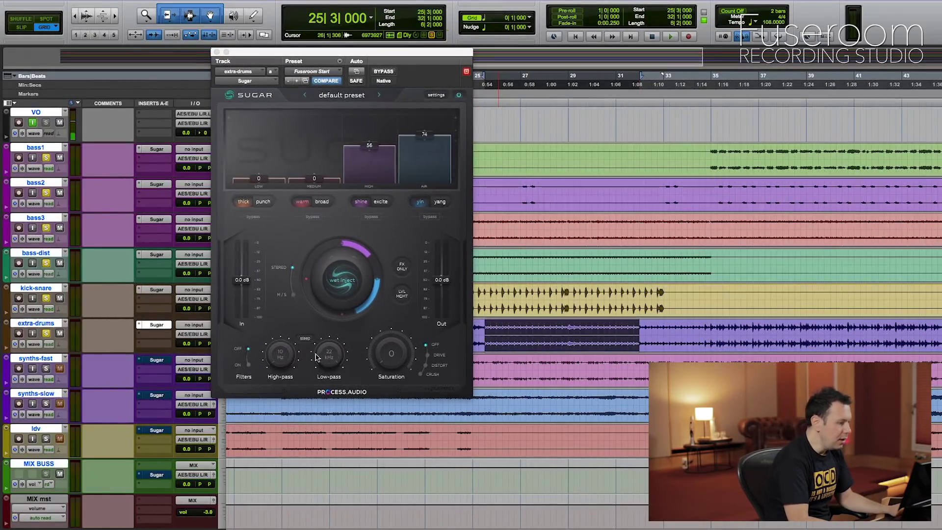
# - Switch extra-drums' saturation to Drive and set it to 41 while the selection plays
pyautogui.click(429, 356)
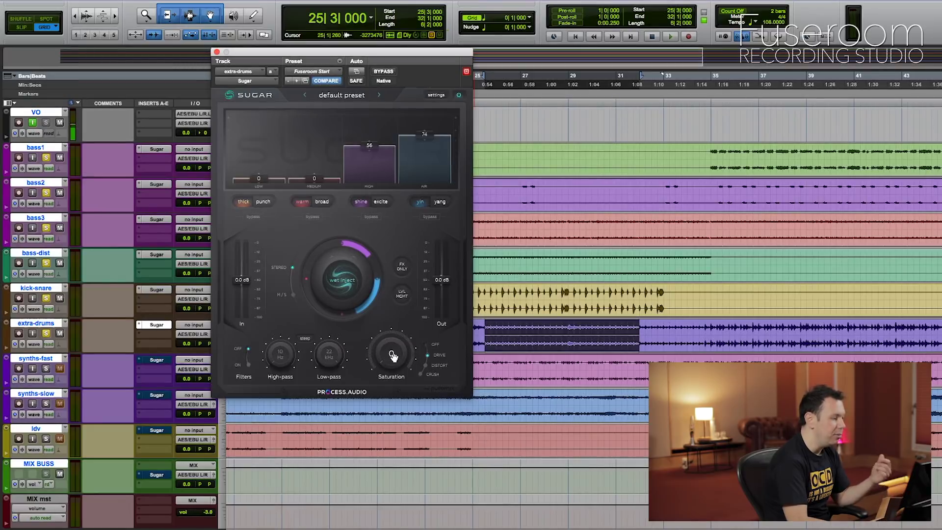
pyautogui.press('space')
pyautogui.moveTo(393, 356); pyautogui.dragTo(413, 240)
pyautogui.moveTo(413, 248); pyautogui.dragTo(412, 300)
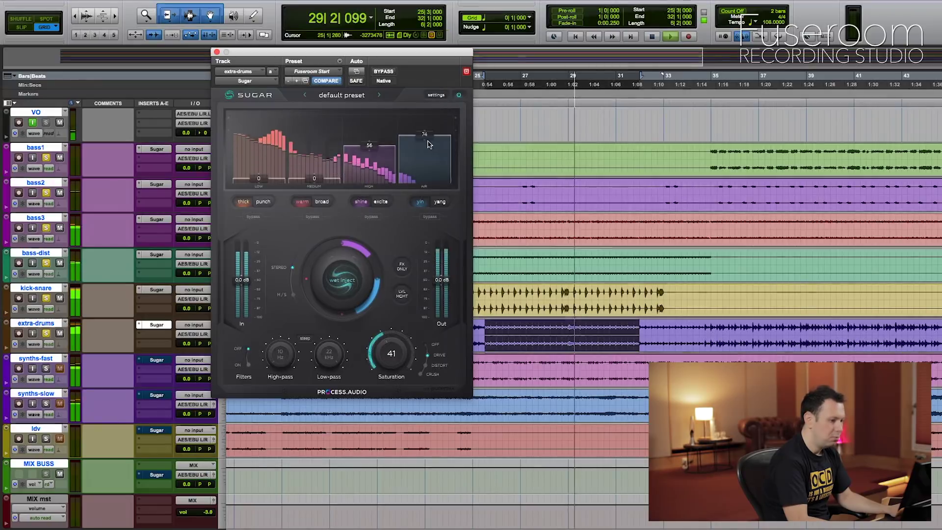
pyautogui.press('space')
# - Solo only extra-drums and compare its sound with Sugar bypassed and active
pyautogui.click(47, 334)
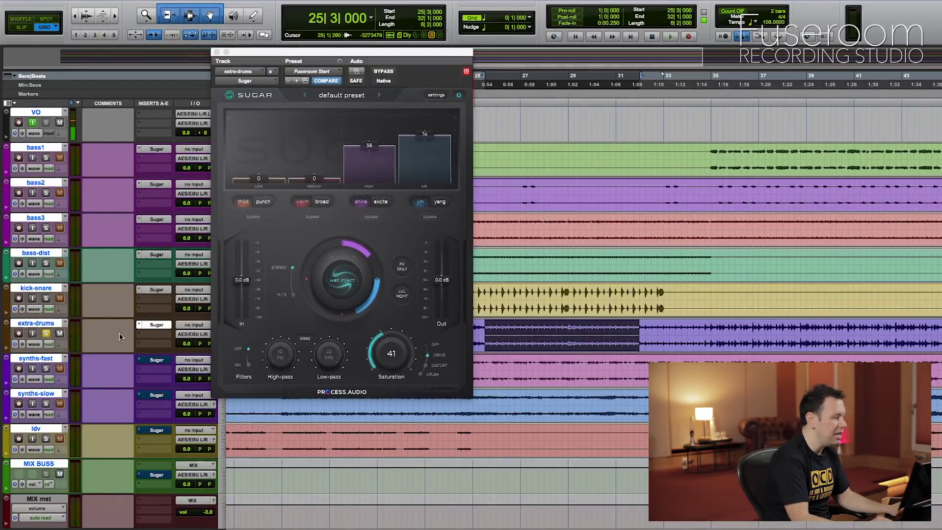
pyautogui.keyDown('super'); pyautogui.click(156, 325); pyautogui.keyUp('super')
pyautogui.press('space')
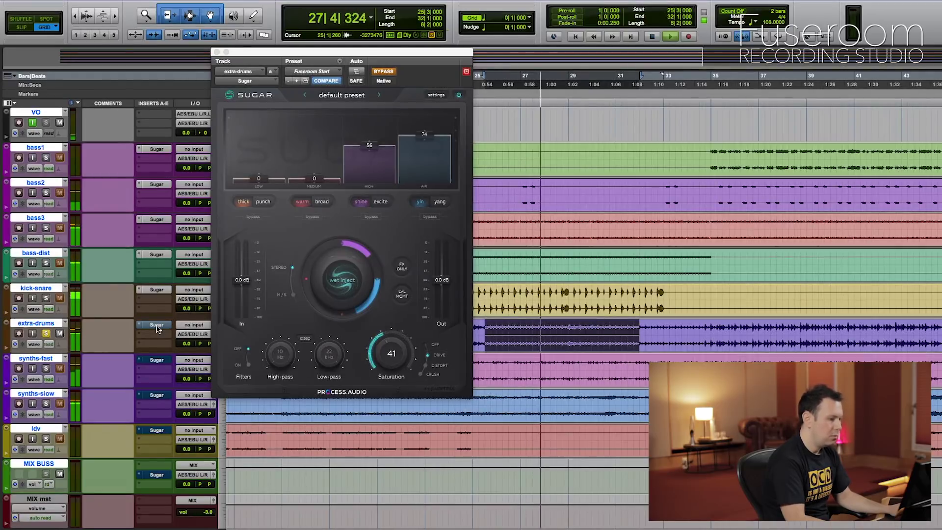
pyautogui.keyDown('super'); pyautogui.click(157, 327); pyautogui.keyUp('super')
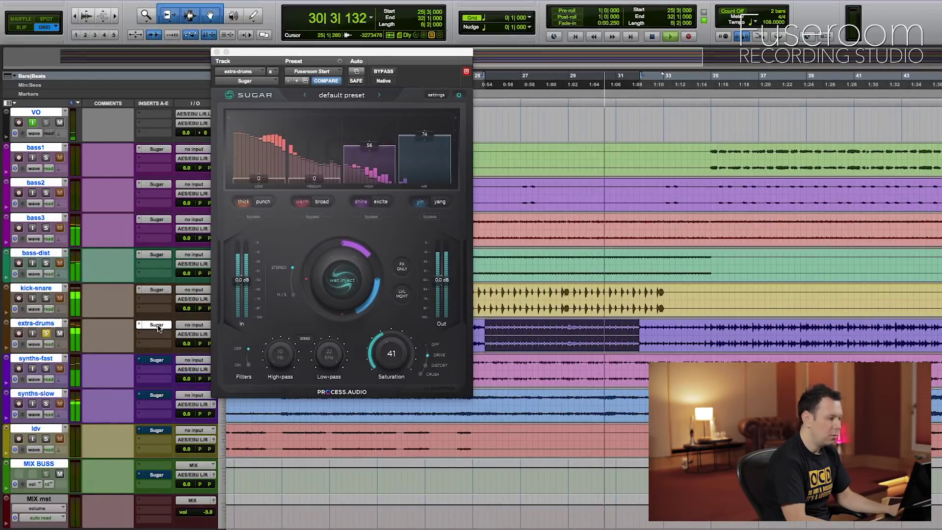
pyautogui.press('space')
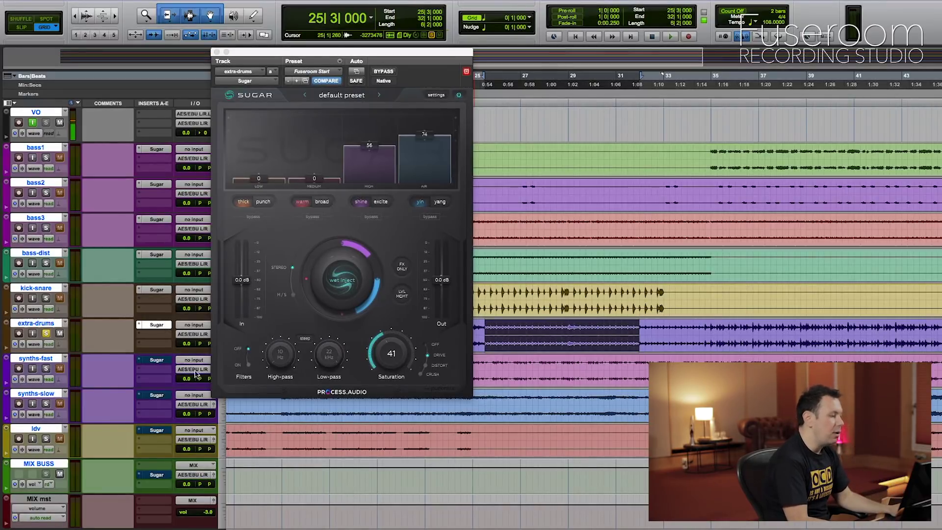
# - Turn on the filters in extra-drums' Sugar and select the track from 25|4 to 33|2
pyautogui.click(248, 367)
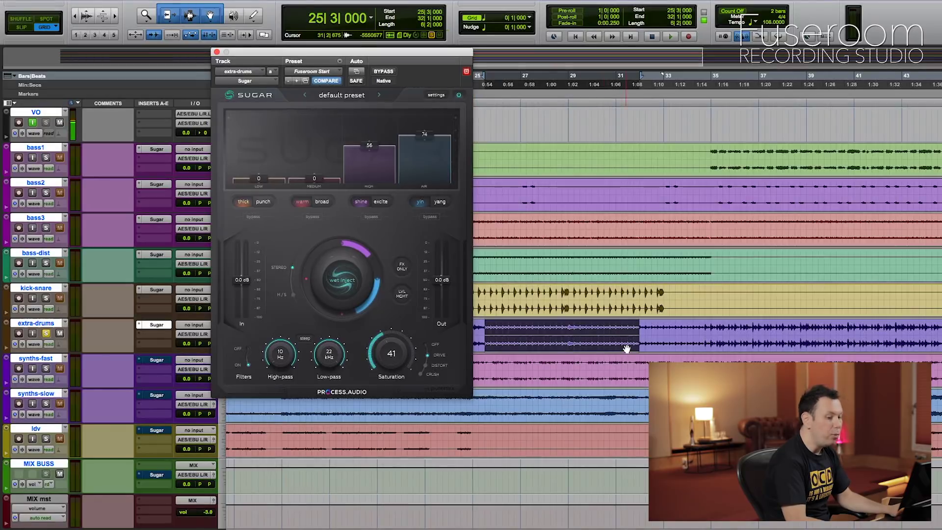
pyautogui.hscroll(3, 627, 346)
pyautogui.moveTo(636, 336); pyautogui.dragTo(932, 329)
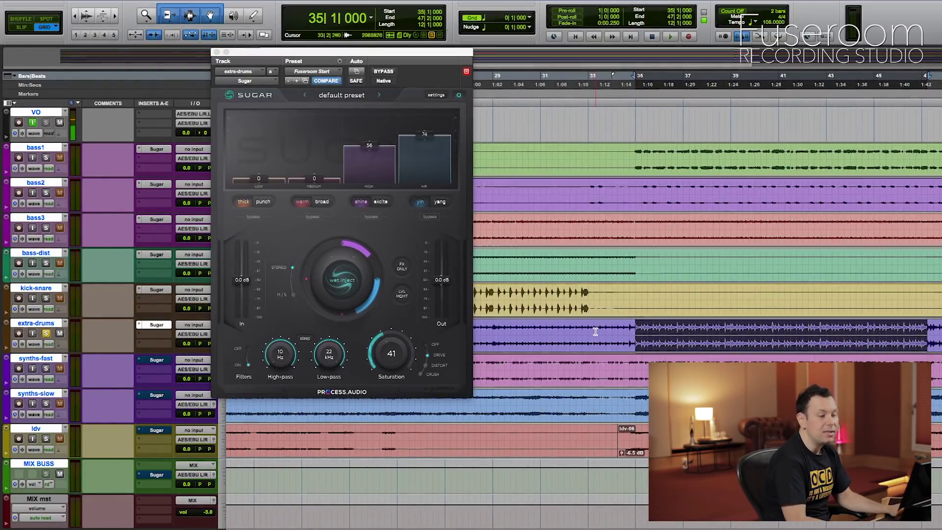
pyautogui.hscroll(-5, 595, 331)
pyautogui.moveTo(595, 332); pyautogui.dragTo(771, 332)
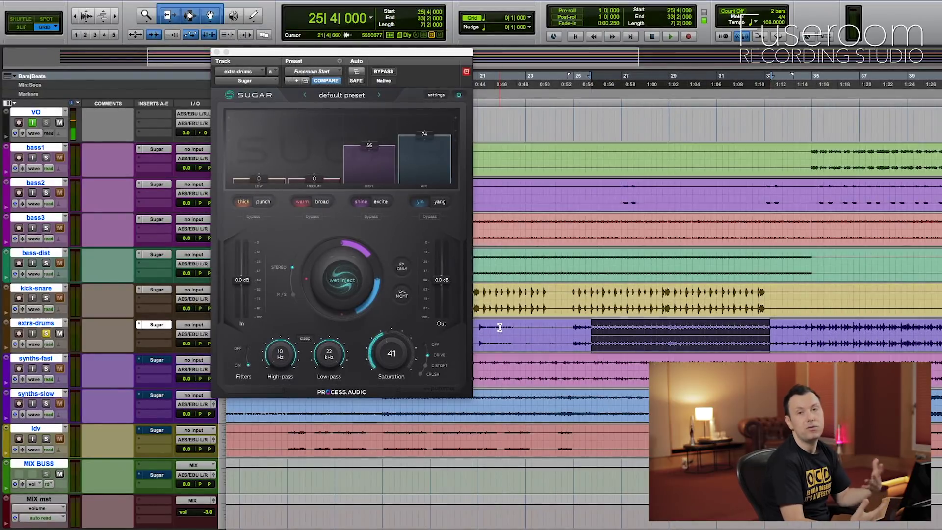
# - Play the selection and set extra-drums' high-pass filter to 86 Hz
pyautogui.press('space')
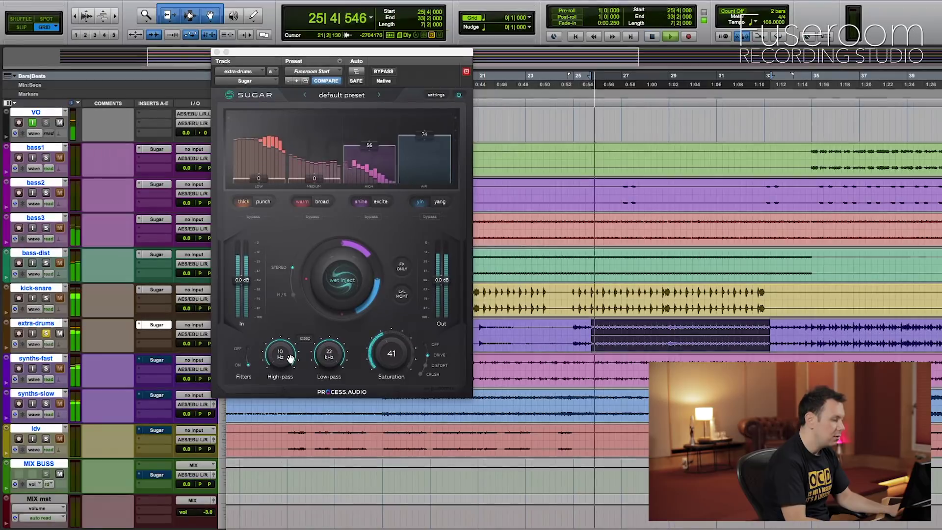
pyautogui.moveTo(291, 357); pyautogui.dragTo(291, 325)
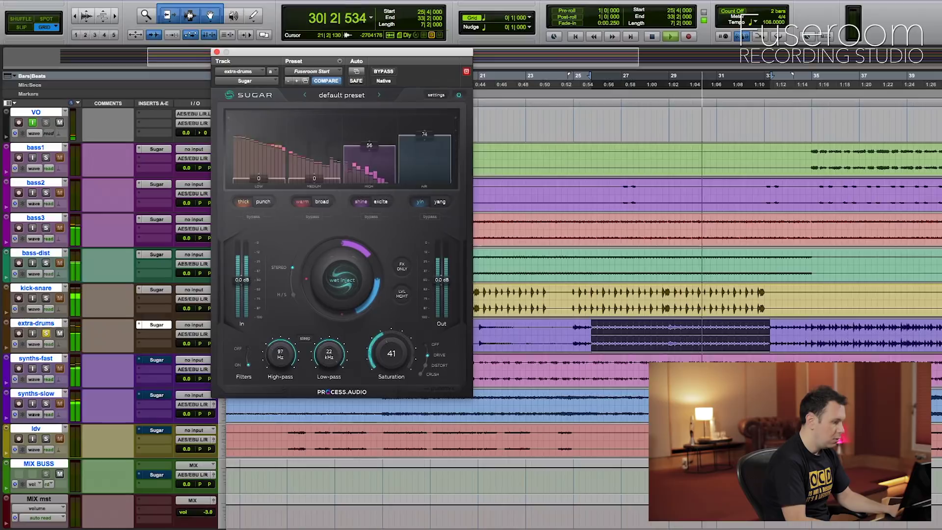
pyautogui.press('space')
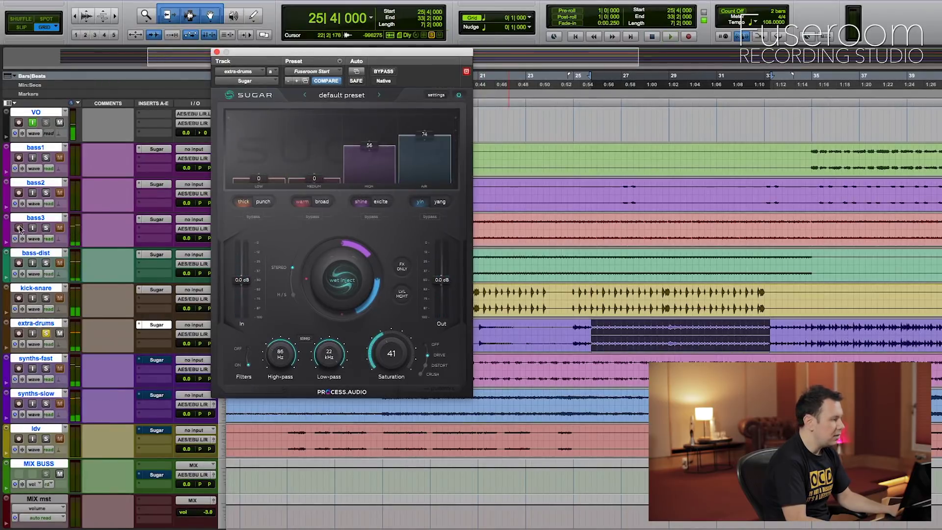
# - Add bass3 and bass-dist to the solo and lower extra-drums' high-pass filter to 26 Hz during playback
pyautogui.click(46, 227)
pyautogui.click(46, 263)
pyautogui.press('space')
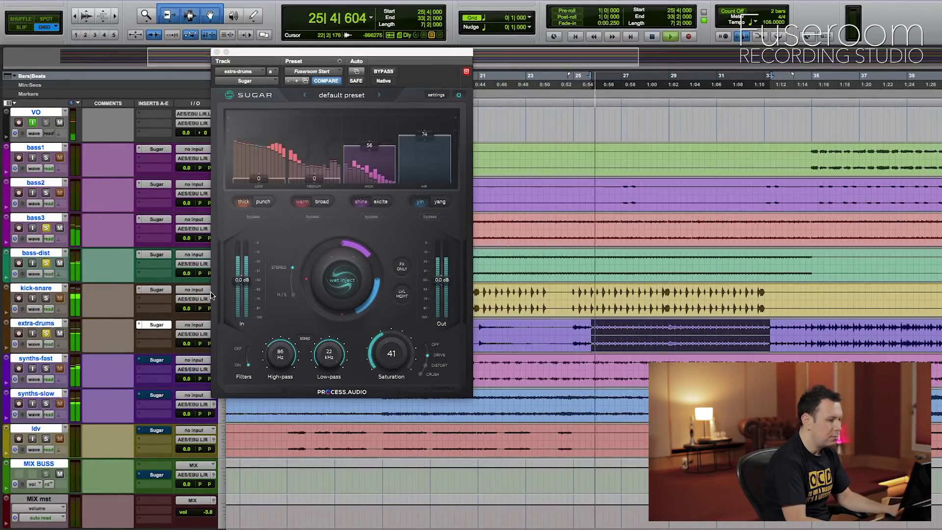
pyautogui.moveTo(281, 361); pyautogui.dragTo(285, 381)
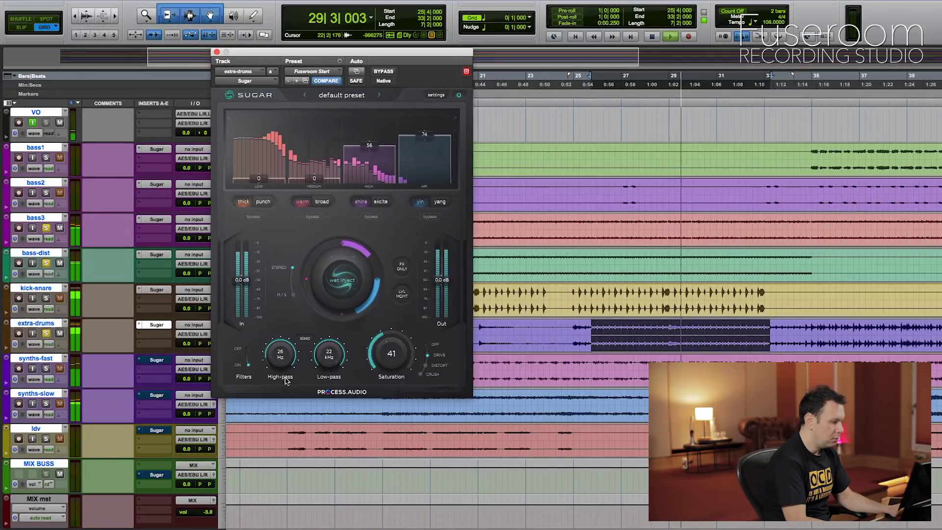
pyautogui.press('space')
# - Play bass1's range from bar 35 to 49, set extra-drums' high-pass to 20 Hz and low-pass to 15 kHz, and close Sugar
pyautogui.hscroll(3, 578, 176)
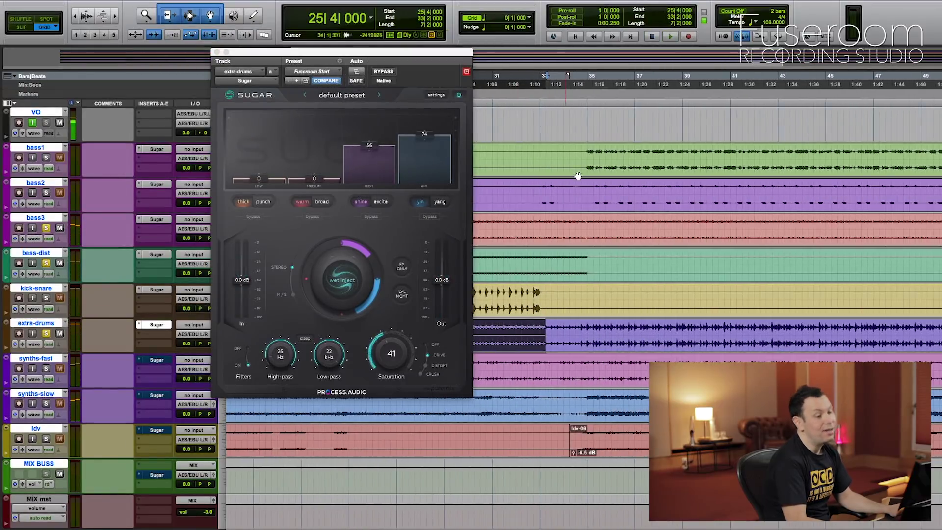
pyautogui.doubleClick(647, 154)
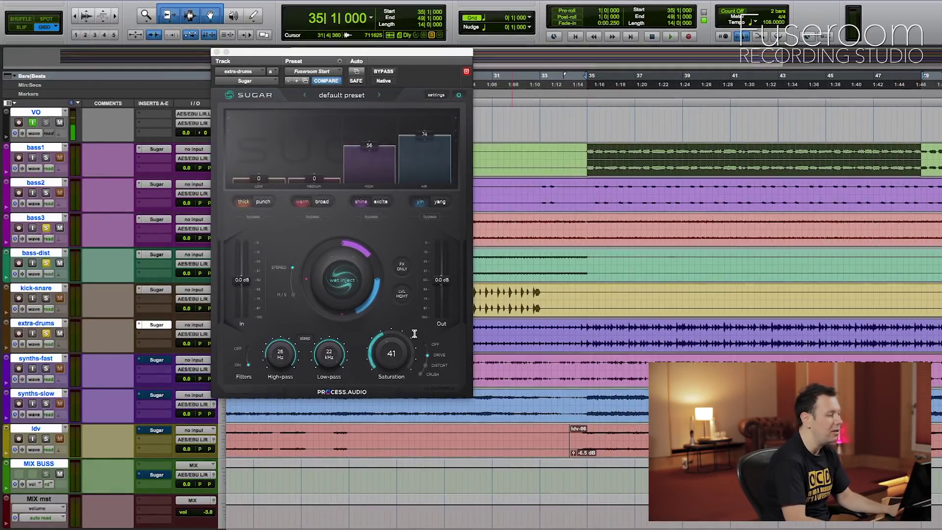
pyautogui.press('space')
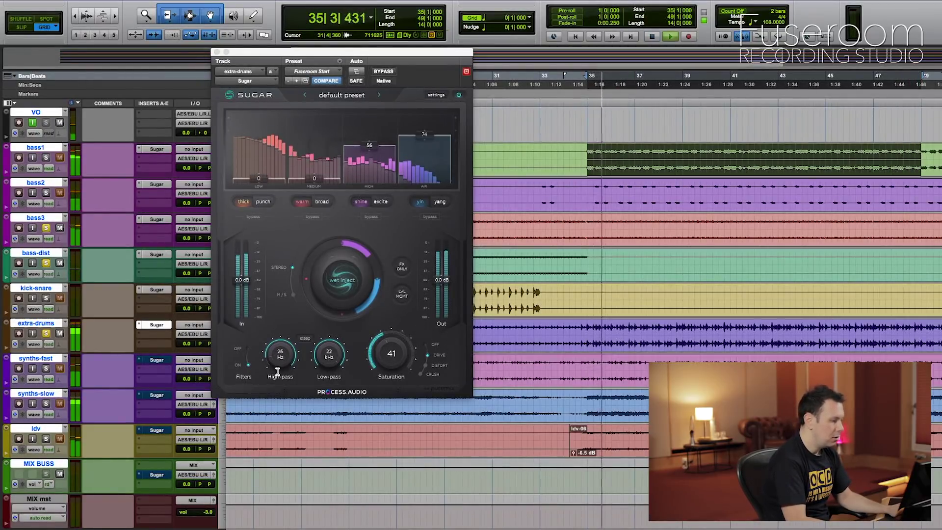
pyautogui.moveTo(282, 360); pyautogui.dragTo(273, 325)
pyautogui.moveTo(279, 284); pyautogui.dragTo(328, 385)
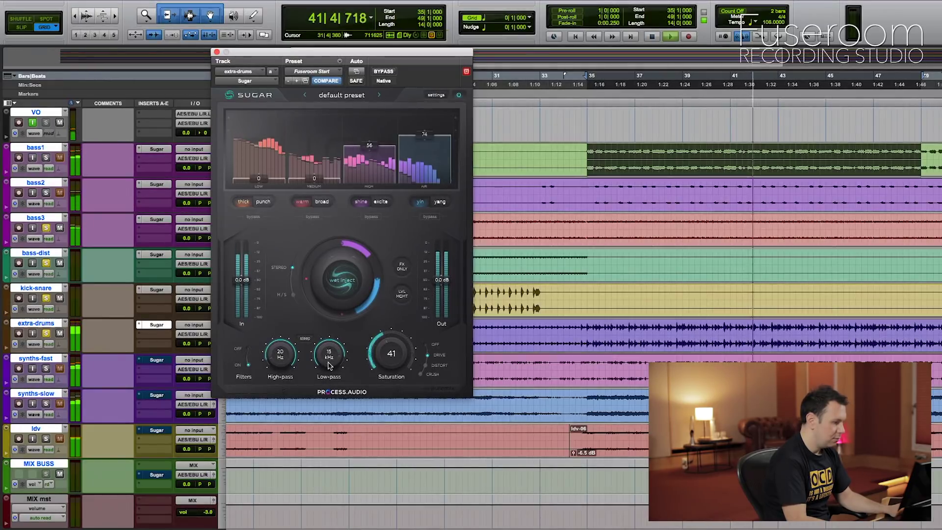
pyautogui.press('space')
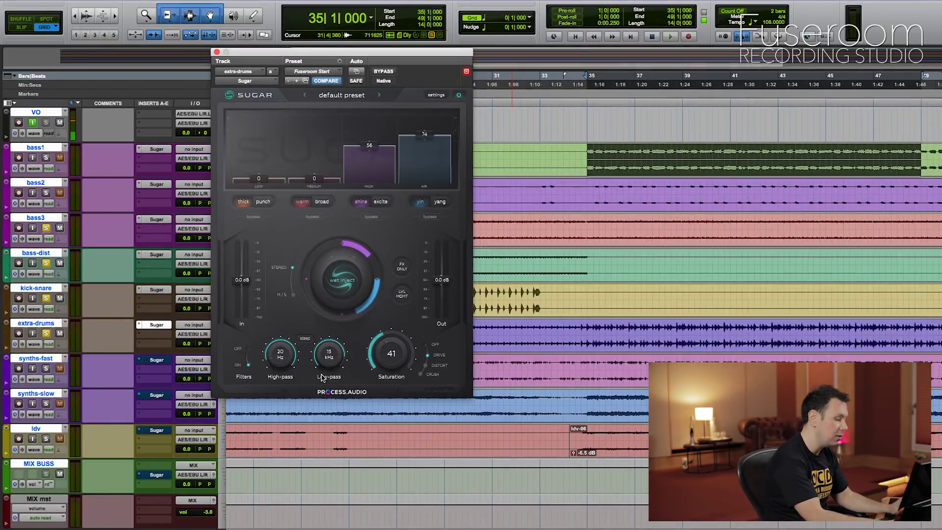
pyautogui.click(216, 53)
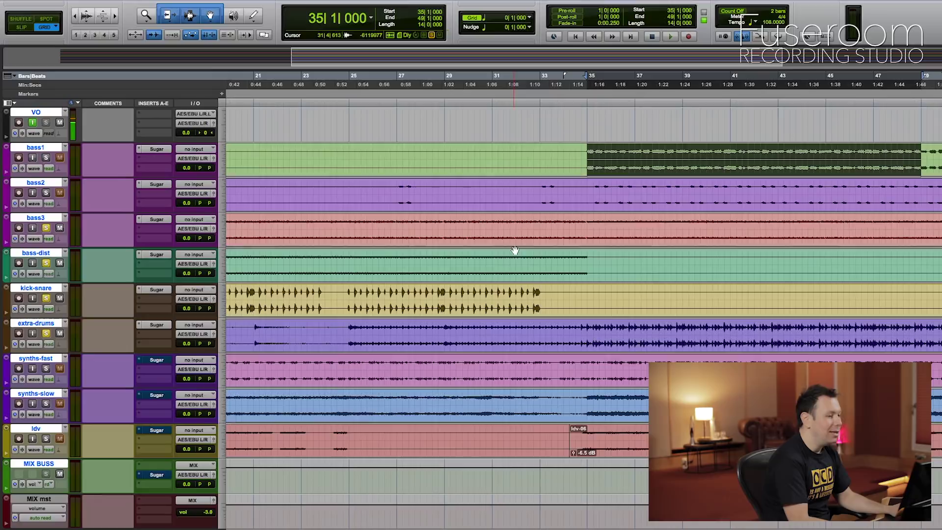
# - Select the extra-drums track from bar 25 to 34|3
pyautogui.hscroll(-5, 491, 285)
pyautogui.moveTo(527, 329); pyautogui.dragTo(756, 337)
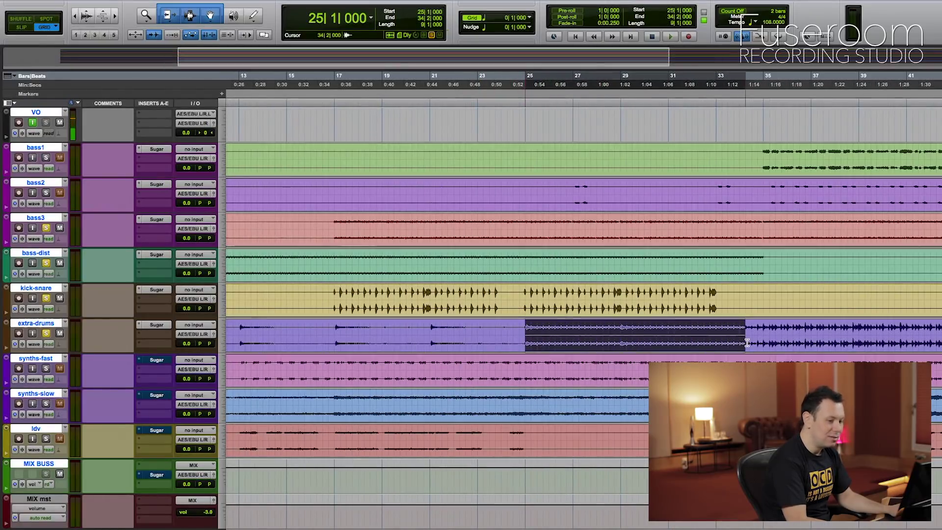
pyautogui.hscroll(1, 77, 375)
# - Solo synths-slow along with the other soloed tracks, then open and activate its Sugar plug-in
pyautogui.click(46, 369)
pyautogui.keyDown('super'); pyautogui.click(46, 403); pyautogui.keyUp('super')
pyautogui.click(151, 397)
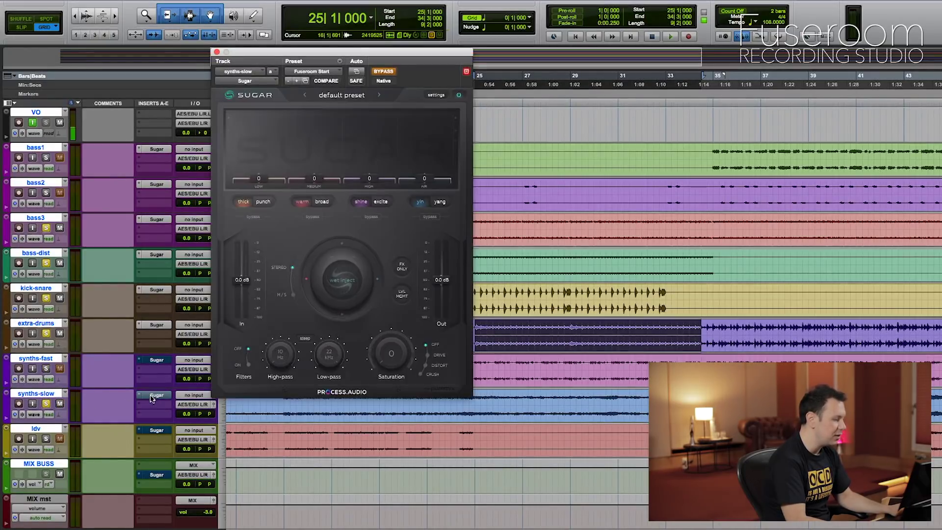
pyautogui.keyDown('super'); pyautogui.click(154, 396); pyautogui.keyUp('super')
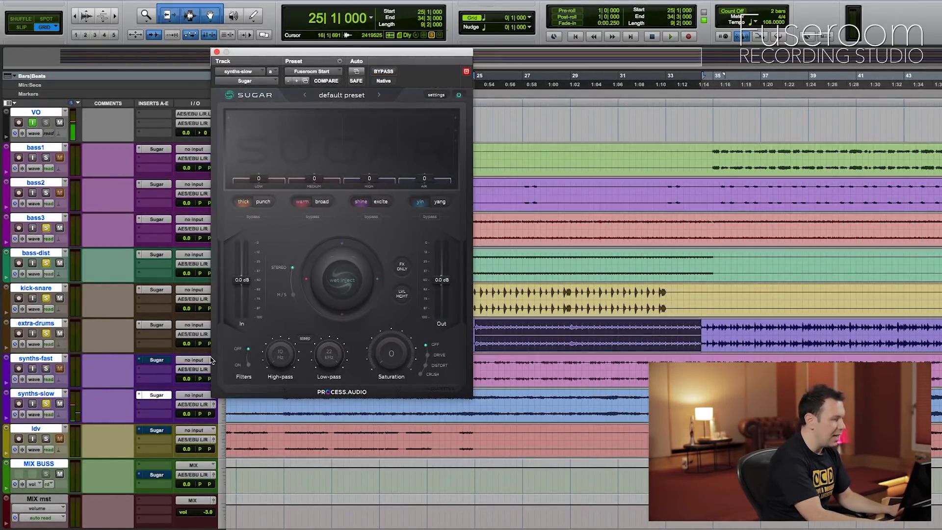
pyautogui.moveTo(355, 55); pyautogui.dragTo(339, 45)
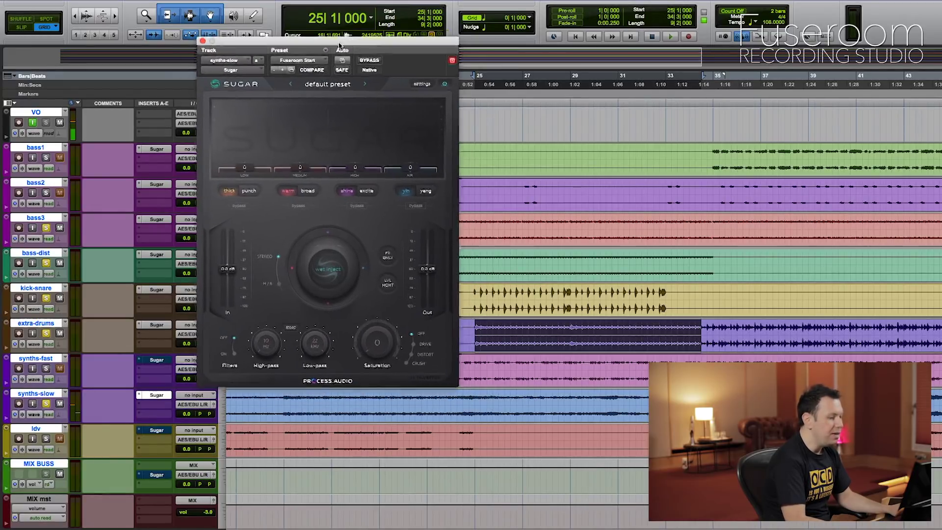
# - During playback, set synths-slow's Medium band to 60 in broad mode, High band to excite at 0, and Drive saturation to 36
pyautogui.press('space')
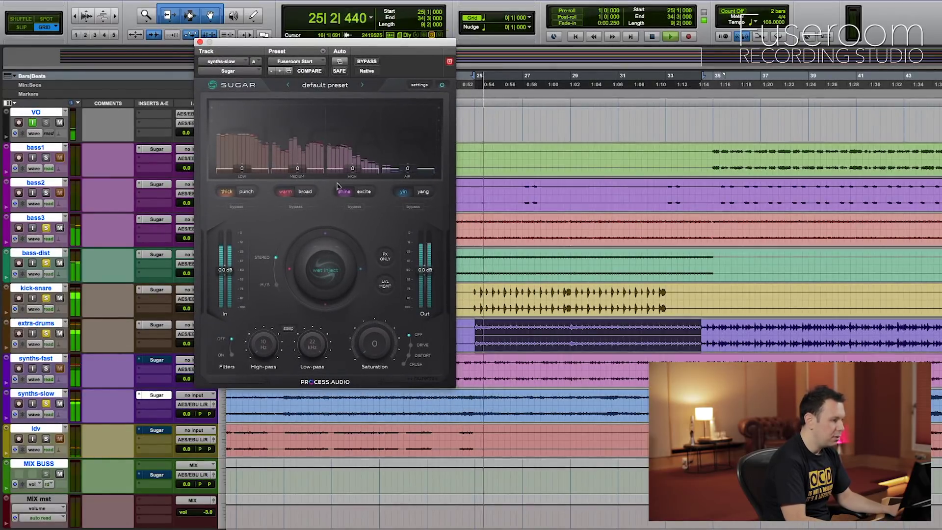
pyautogui.moveTo(352, 130); pyautogui.dragTo(356, 176)
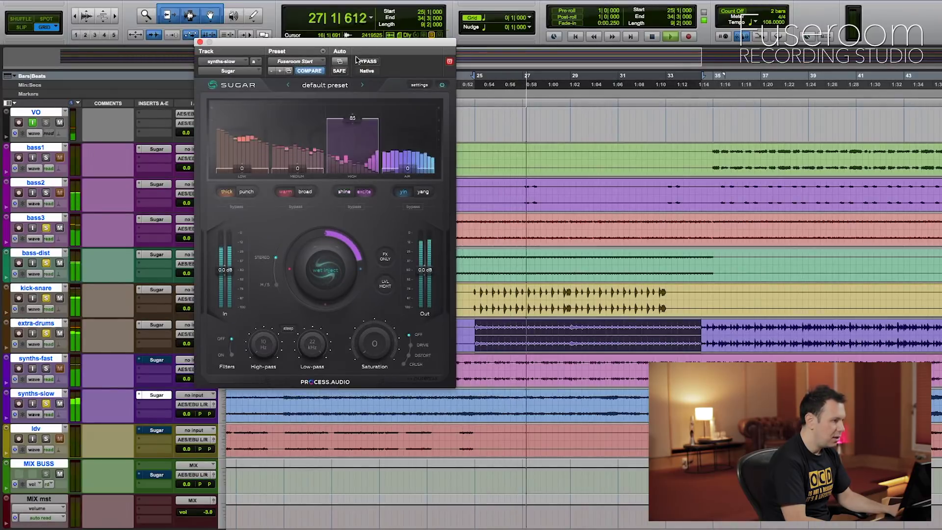
pyautogui.click(305, 191)
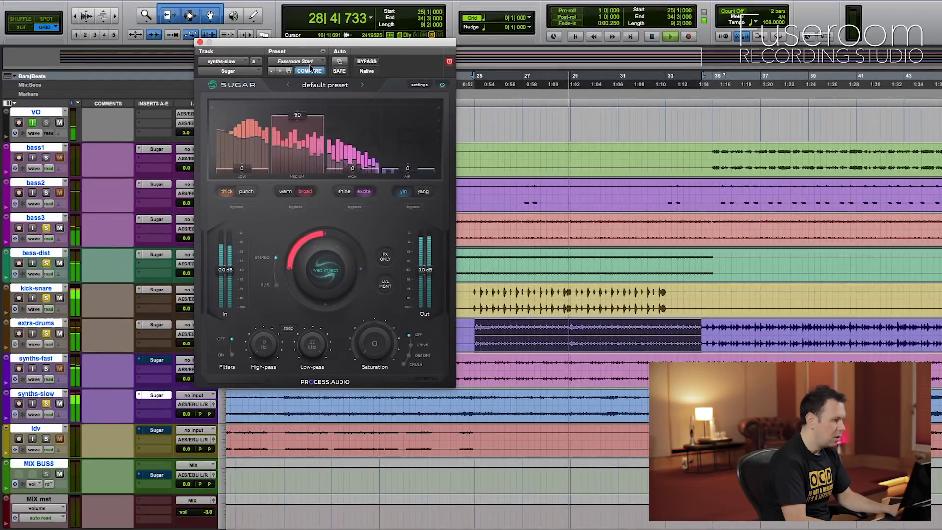
pyautogui.moveTo(297, 116)
pyautogui.mouseDown()
pyautogui.moveTo(298, 140)
pyautogui.moveTo(298, 118)
pyautogui.mouseUp()
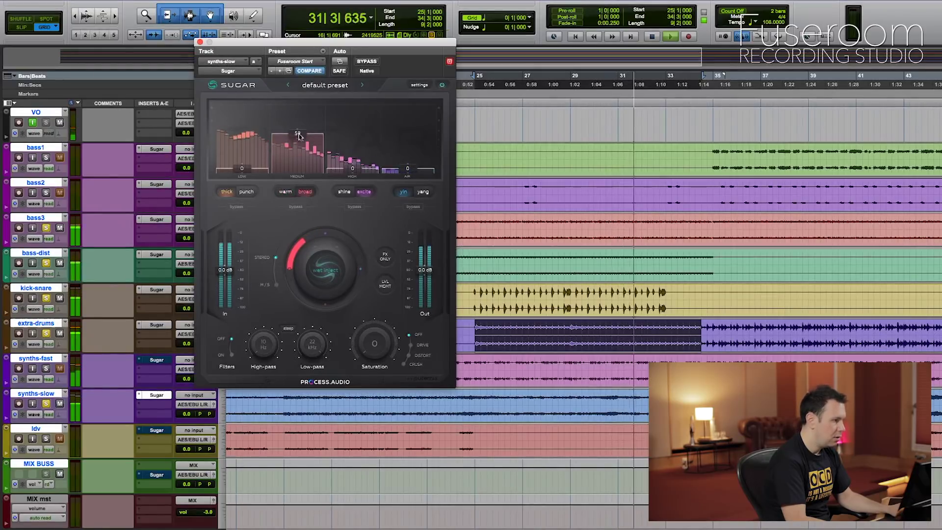
pyautogui.moveTo(374, 343); pyautogui.dragTo(377, 299)
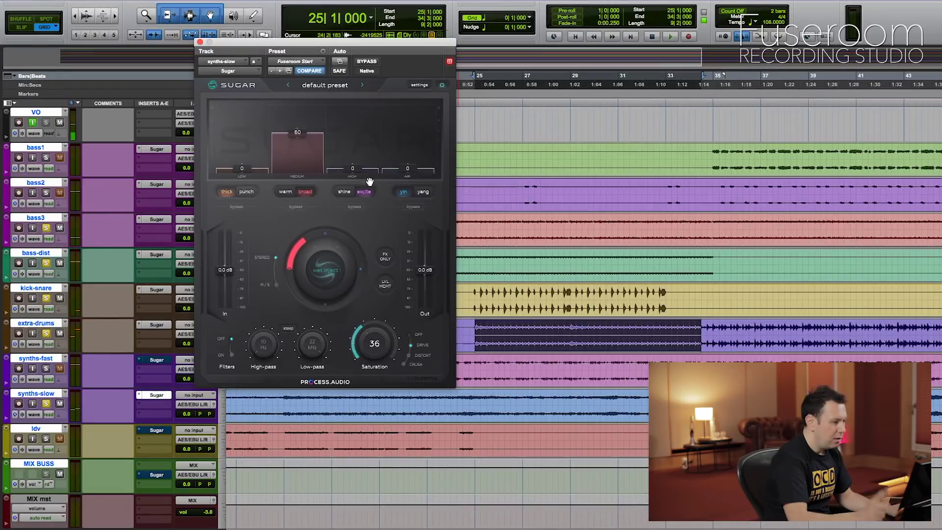
pyautogui.click(200, 41)
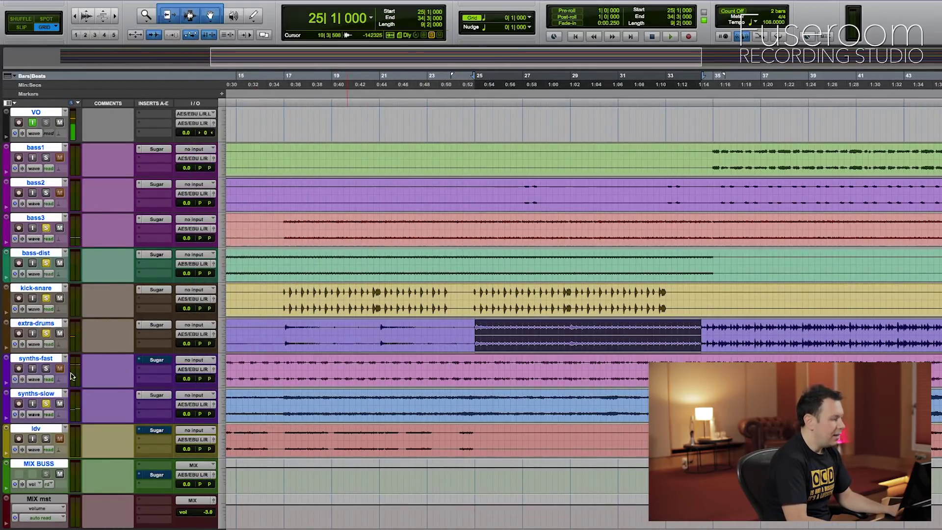
# - Solo synths-fast as well, activate its Sugar plug-in and open it
pyautogui.click(45, 369)
pyautogui.keyDown('super'); pyautogui.click(152, 362); pyautogui.keyUp('super')
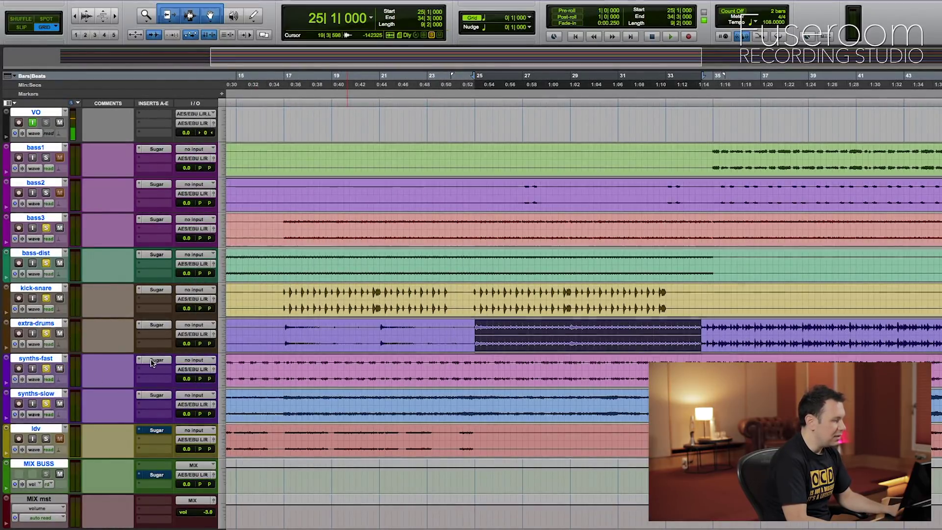
pyautogui.click(152, 363)
pyautogui.moveTo(293, 39); pyautogui.dragTo(310, 60)
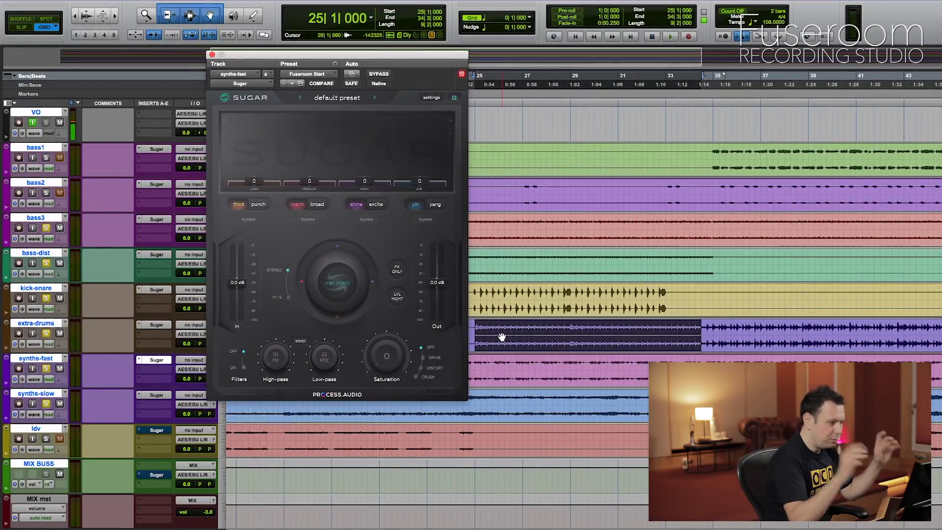
# - During playback, set synths-fast's Medium band to 25 in broad mode, High to 74, Air to 58 and Crush saturation to 38
pyautogui.press('space')
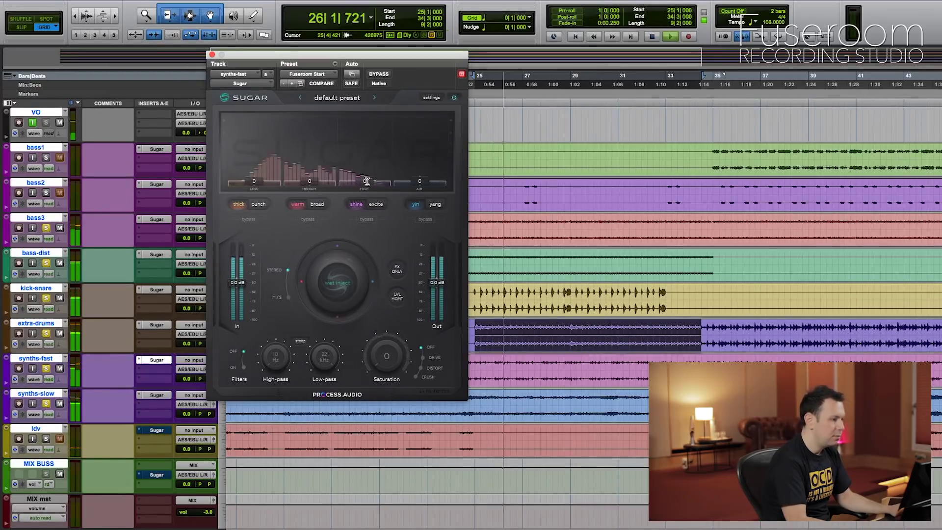
pyautogui.moveTo(365, 96)
pyautogui.mouseDown()
pyautogui.moveTo(372, 109)
pyautogui.moveTo(378, 86)
pyautogui.mouseUp()
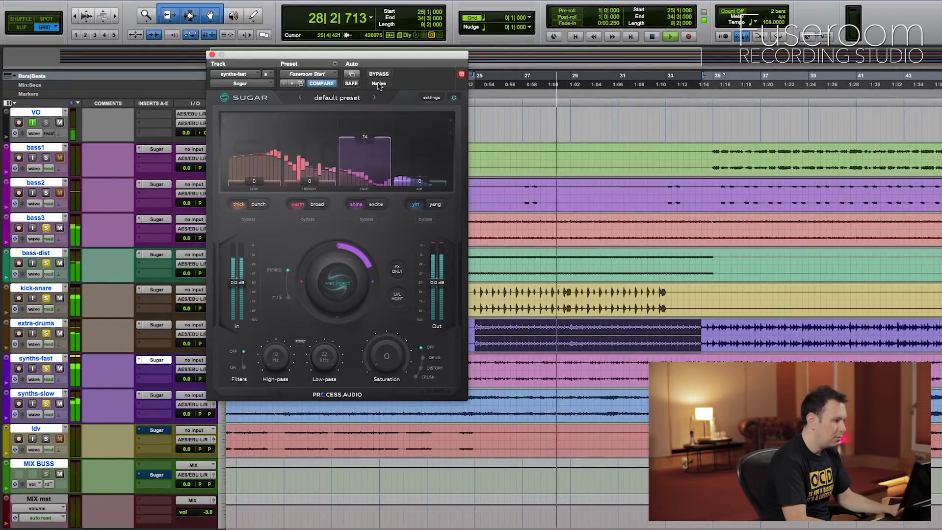
pyautogui.click(317, 205)
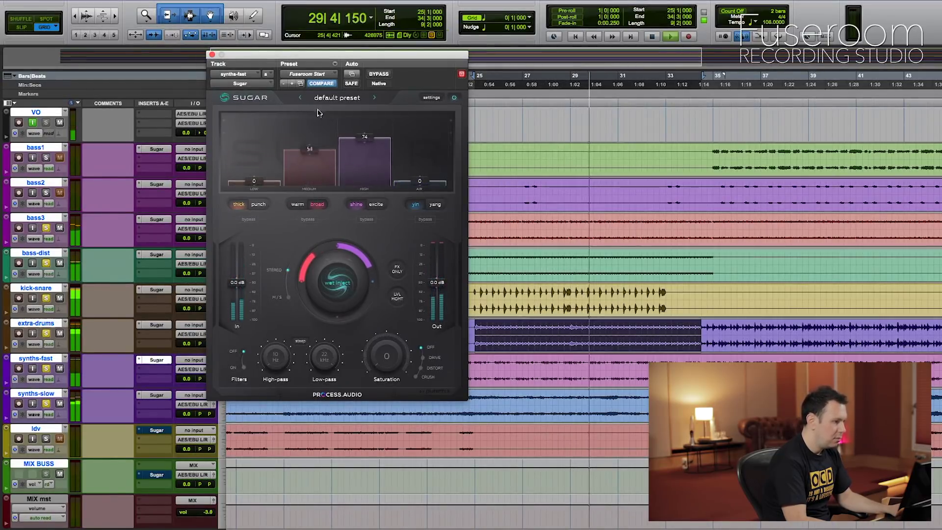
pyautogui.moveTo(396, 323); pyautogui.dragTo(397, 290)
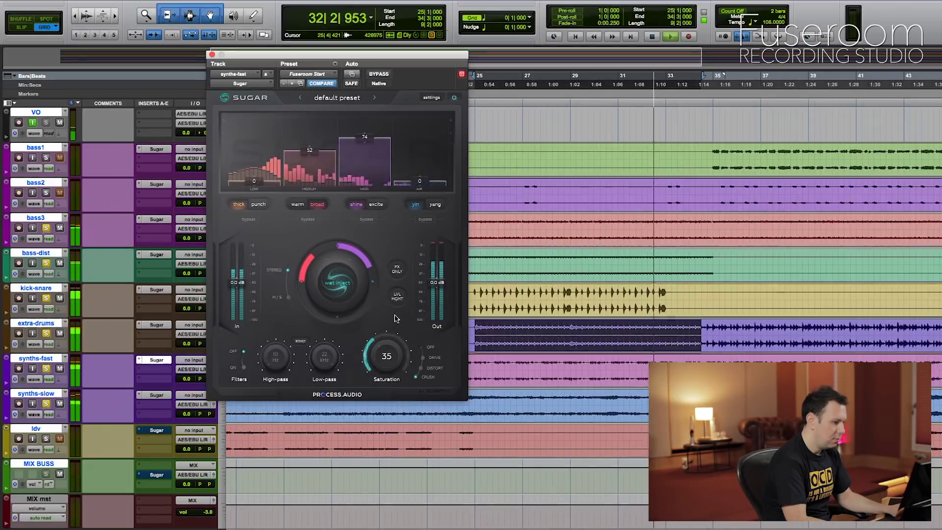
pyautogui.moveTo(315, 177); pyautogui.dragTo(314, 191)
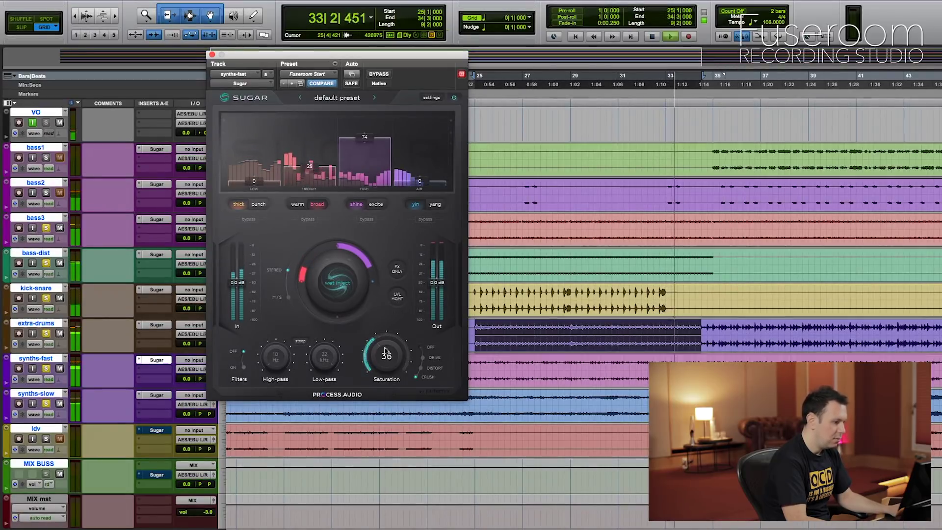
pyautogui.moveTo(385, 352); pyautogui.dragTo(385, 338)
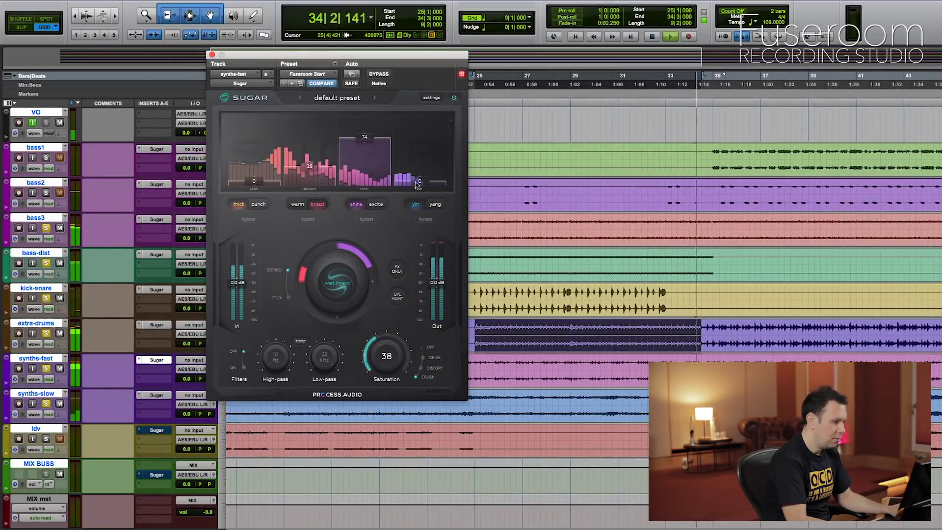
pyautogui.moveTo(416, 184); pyautogui.dragTo(418, 147)
pyautogui.press('space')
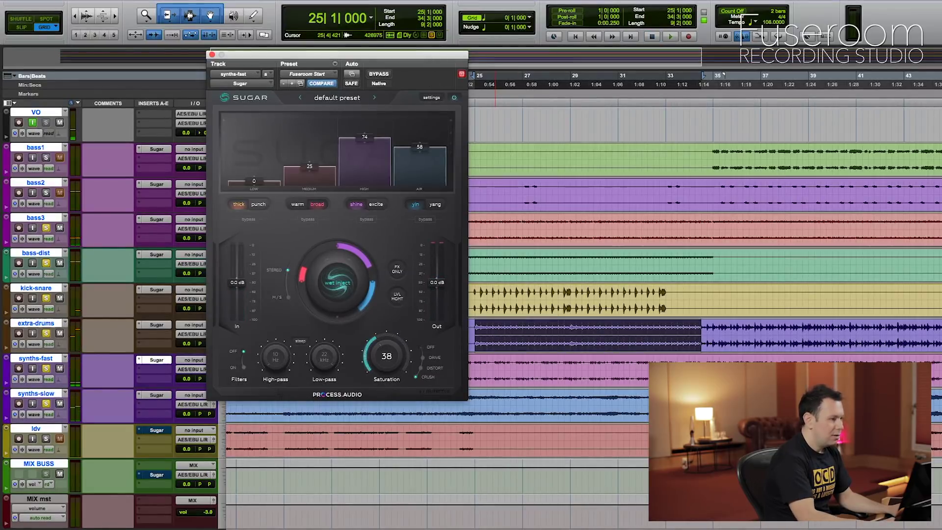
# - Reduce synths-fast's Crush saturation to 26 and select the synths-fast track from bar 25 to 34|3
pyautogui.click(441, 37)
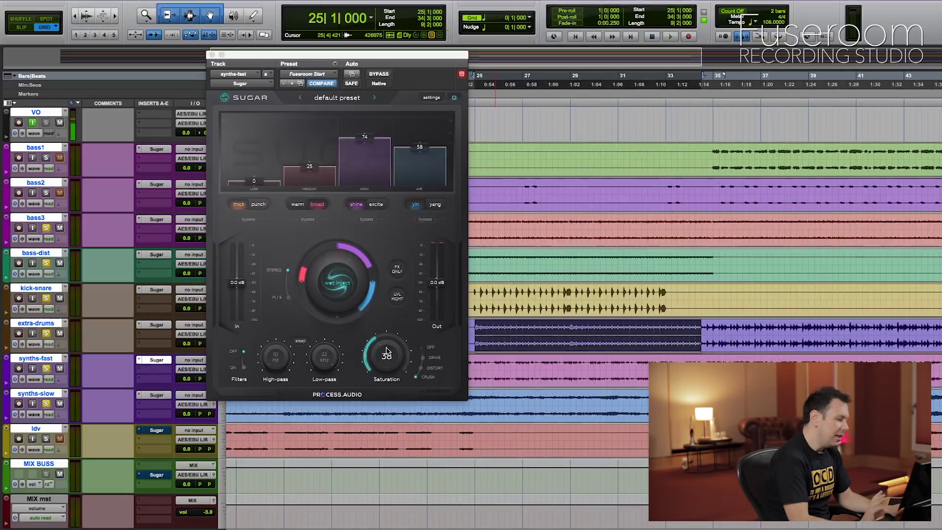
pyautogui.moveTo(387, 356); pyautogui.dragTo(387, 368)
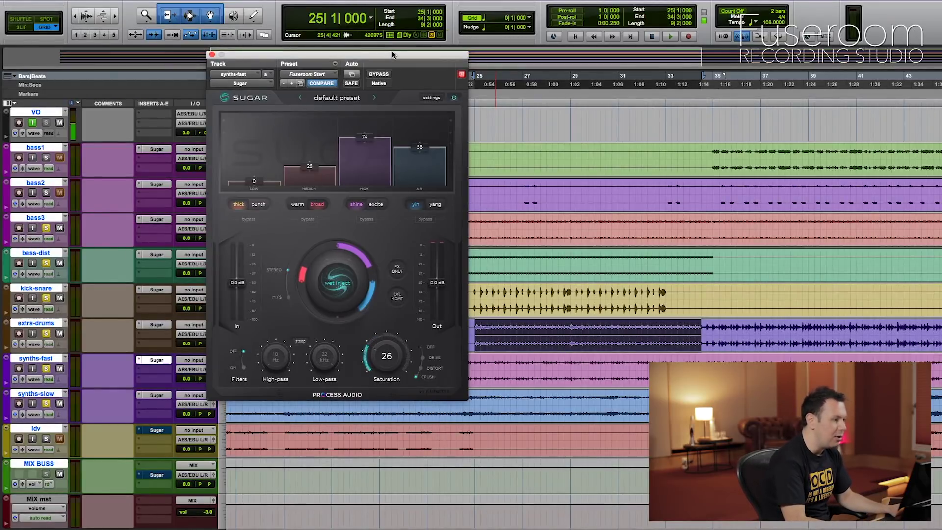
pyautogui.moveTo(392, 80); pyautogui.dragTo(390, 81)
pyautogui.moveTo(478, 360); pyautogui.dragTo(705, 365)
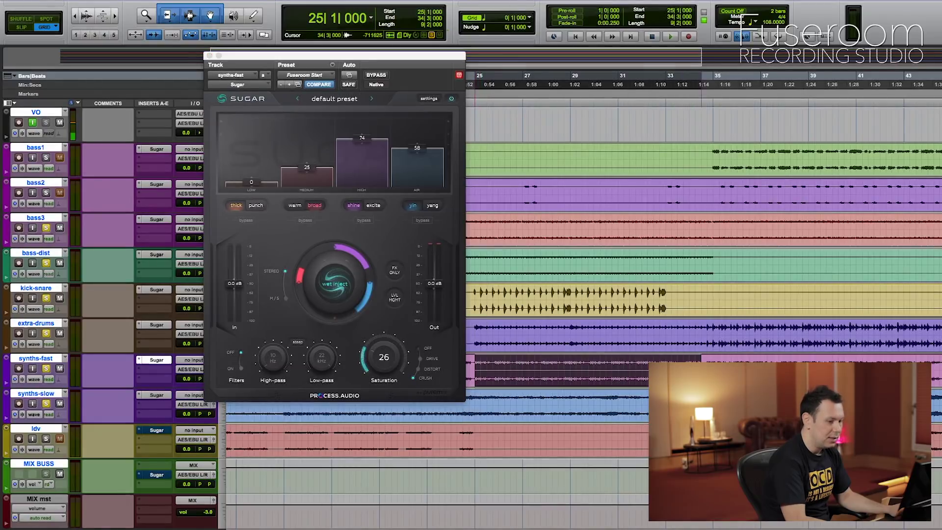
# - During playback, set synths-fast's High band to 64 and Air band to yang at 75, comparing the sound with Sugar bypassed
pyautogui.press('space')
pyautogui.moveTo(358, 156); pyautogui.dragTo(422, 141)
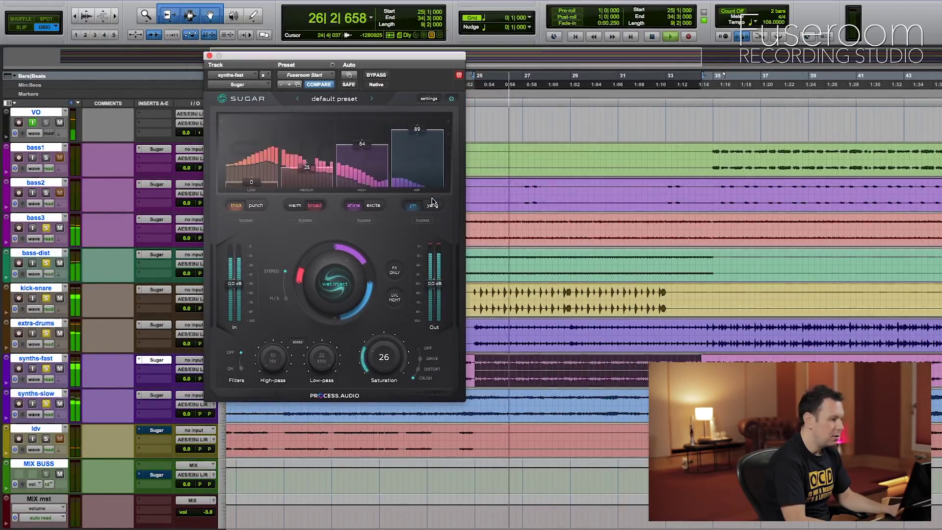
pyautogui.moveTo(420, 107); pyautogui.dragTo(420, 144)
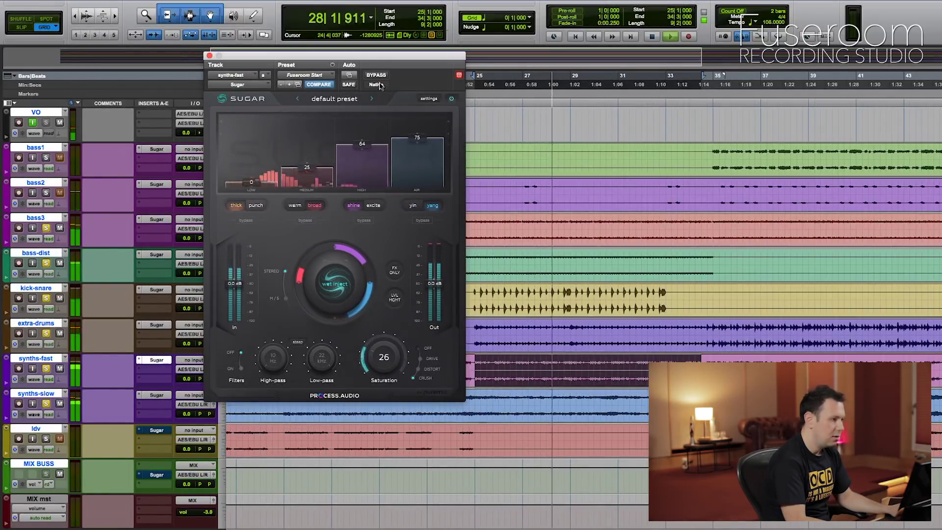
pyautogui.click(451, 100)
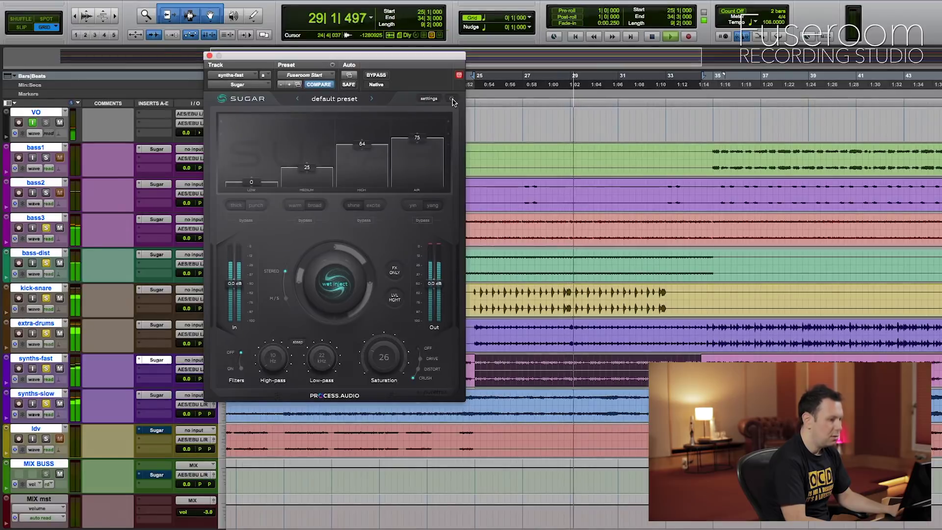
pyautogui.click(451, 99)
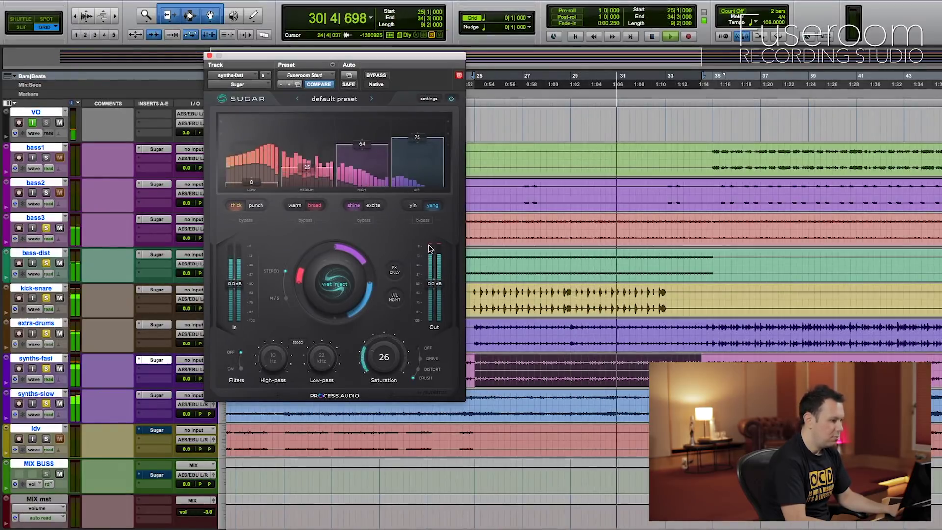
pyautogui.press('space')
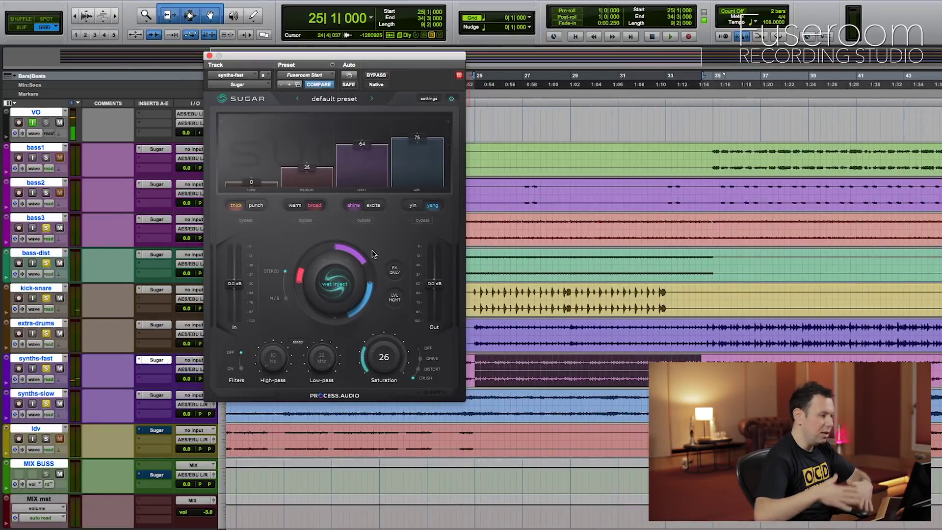
# - Close synths-fast's Sugar plug-in and select the ldv track from bar 17 to 25
pyautogui.click(210, 56)
pyautogui.hscroll(-3, 442, 441)
pyautogui.moveTo(357, 432); pyautogui.dragTo(550, 436)
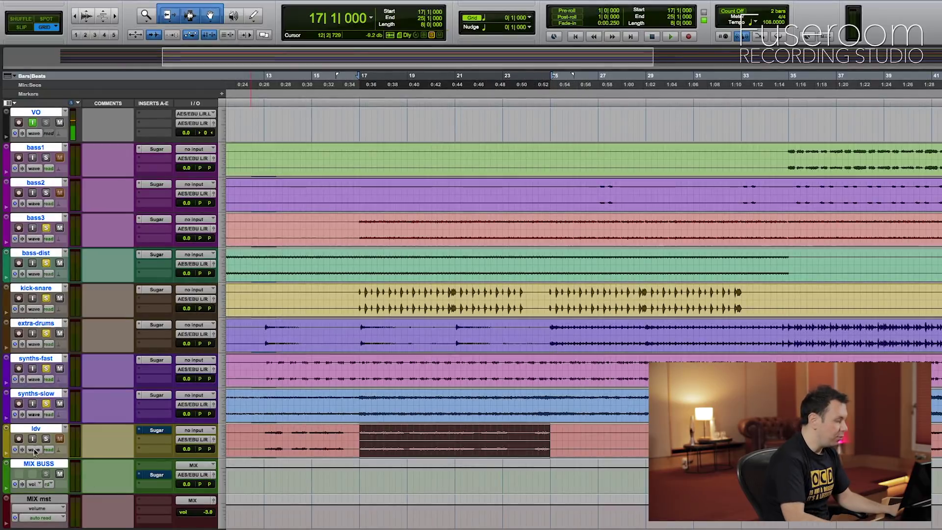
# - Solo ldv, activate its Sugar plug-in, and open it with its window clear of the track controls
pyautogui.click(46, 439)
pyautogui.keyDown('super'); pyautogui.click(156, 431); pyautogui.keyUp('super')
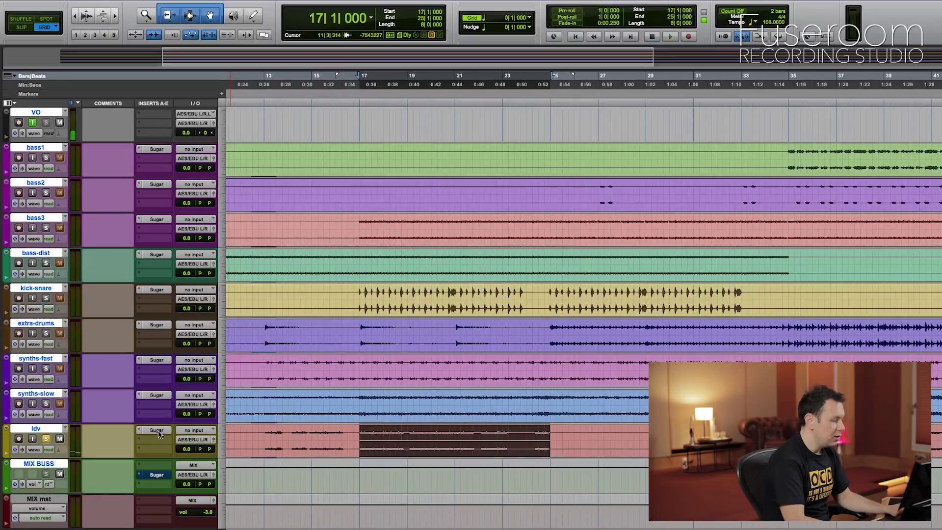
pyautogui.click(157, 431)
pyautogui.moveTo(356, 59); pyautogui.dragTo(634, 49)
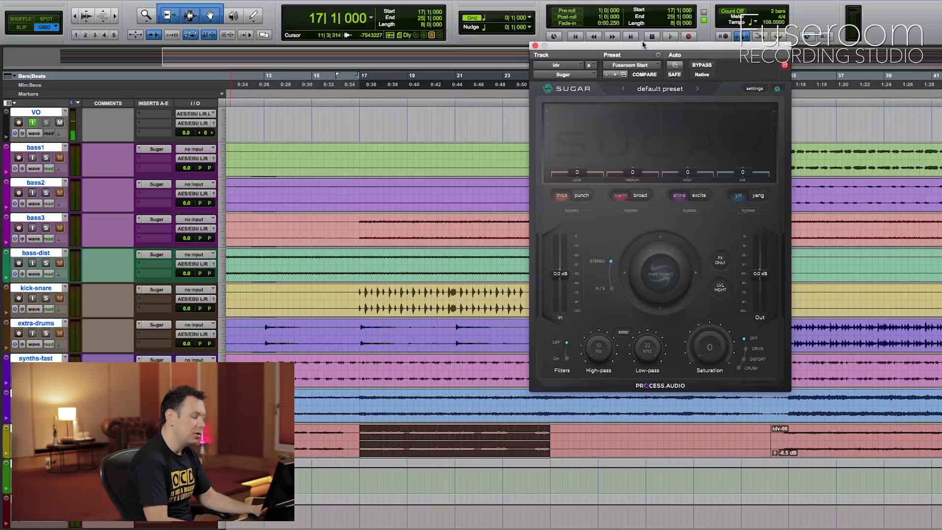
# - During playback, set ldv's Medium band to 28 in broad mode and its High band to 49
pyautogui.press('space')
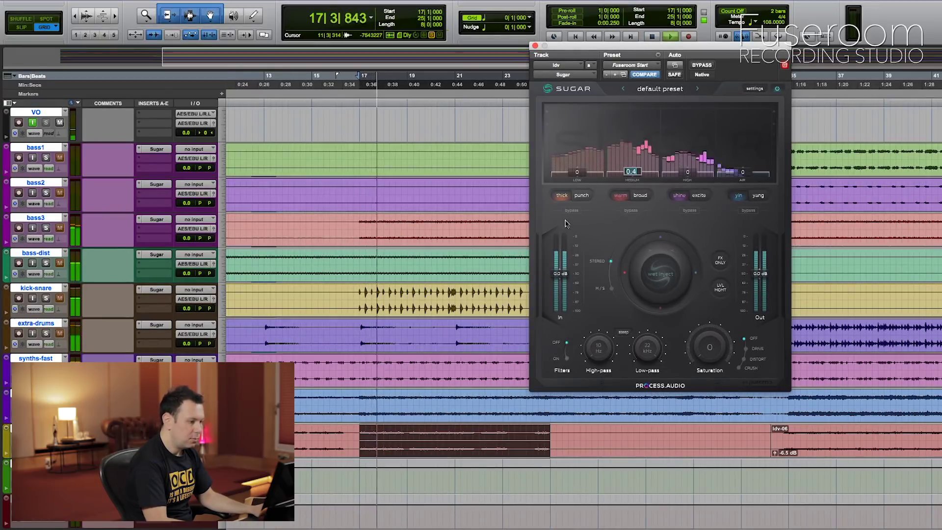
pyautogui.doubleClick(634, 173)
pyautogui.moveTo(634, 173); pyautogui.dragTo(686, 104)
pyautogui.click(640, 195)
pyautogui.moveTo(633, 172); pyautogui.dragTo(632, 81)
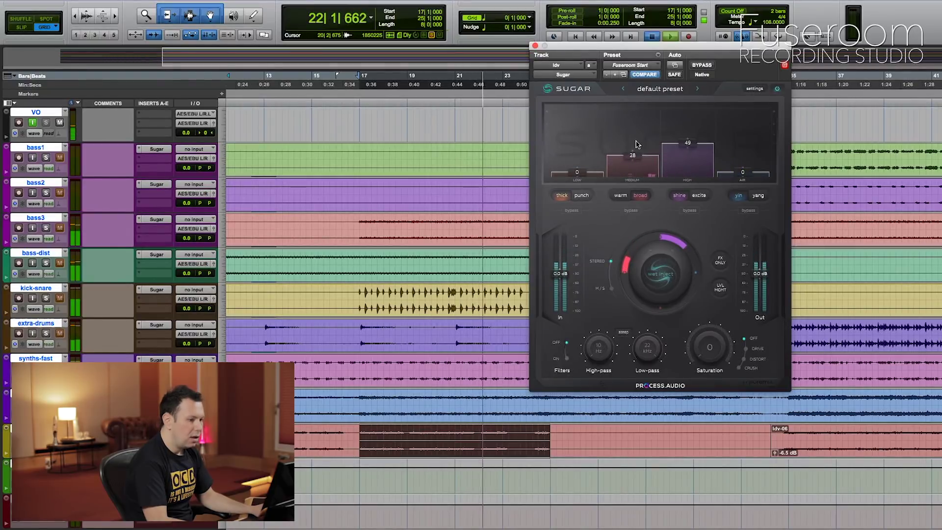
pyautogui.press('space')
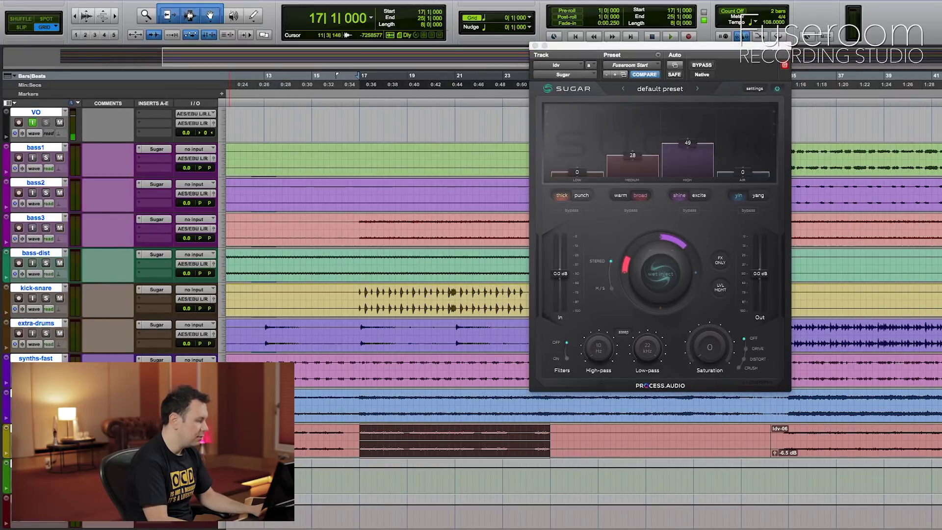
# - During playback, set ldv's Drive saturation to 35 and compare the sound with Sugar bypassed
pyautogui.press('space')
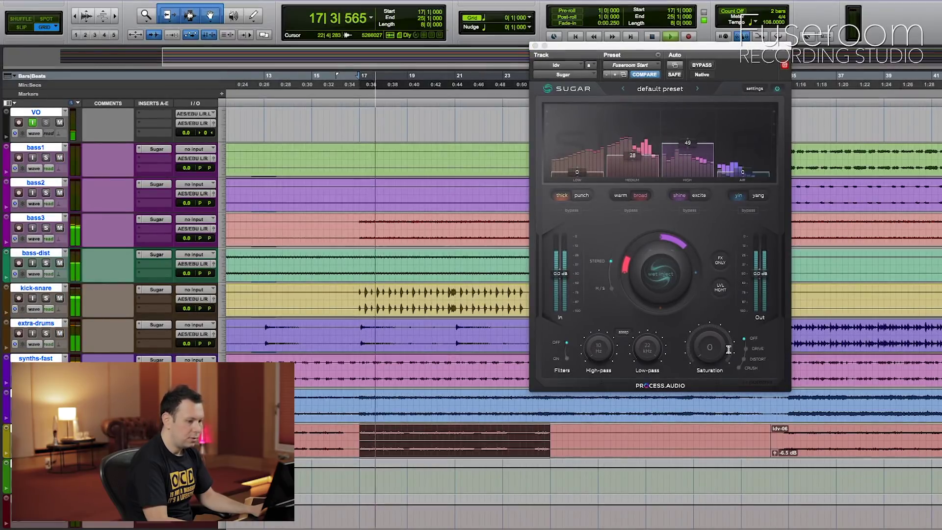
pyautogui.moveTo(709, 343); pyautogui.dragTo(700, 280)
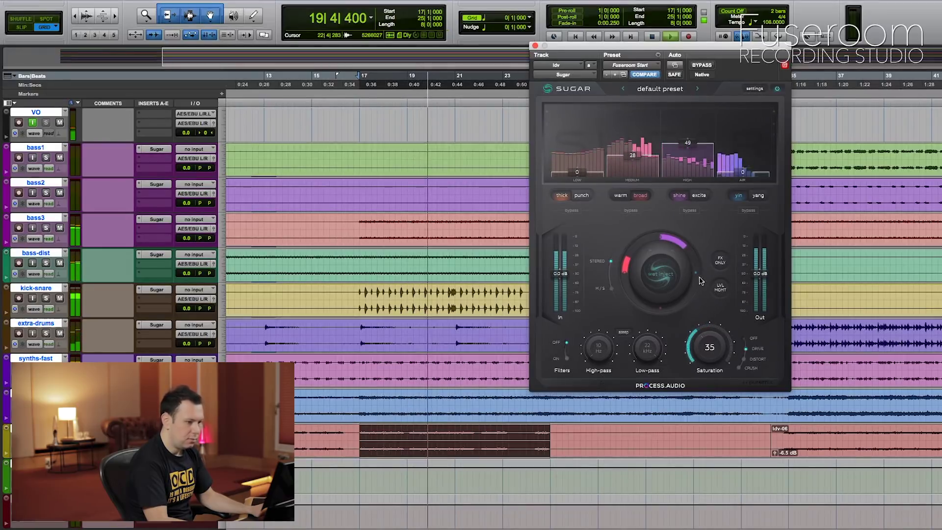
pyautogui.click(777, 89)
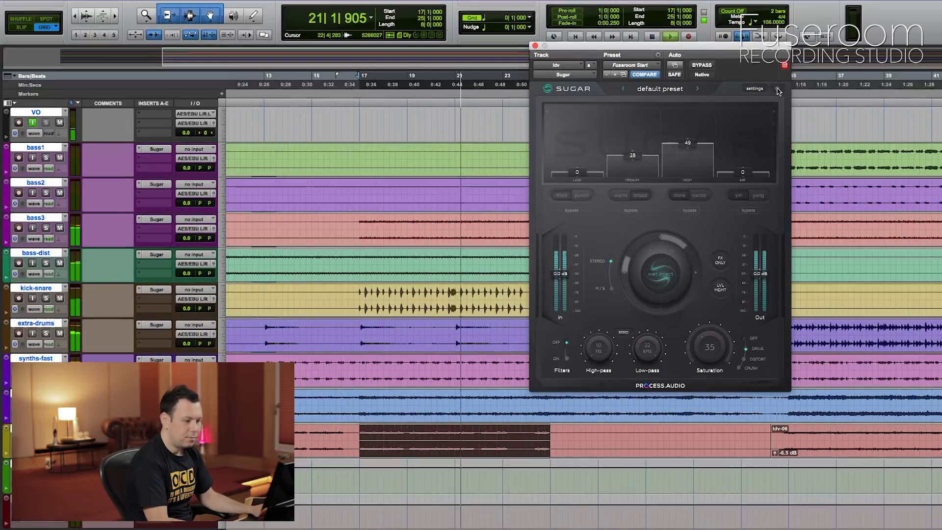
pyautogui.click(777, 89)
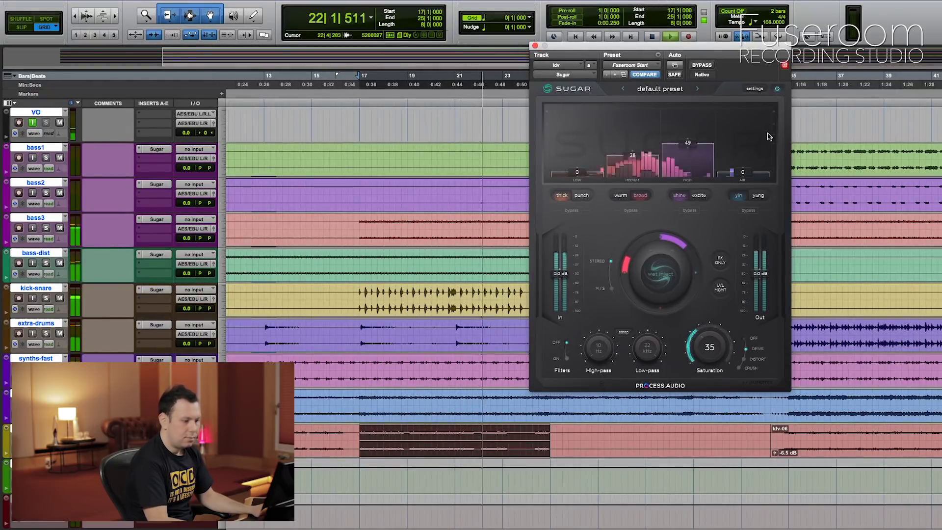
# - Set ldv's Medium band to 31 and High band to 29, and shorten the ldv selection to bar 17 through 23|2
pyautogui.moveTo(687, 142); pyautogui.dragTo(634, 141)
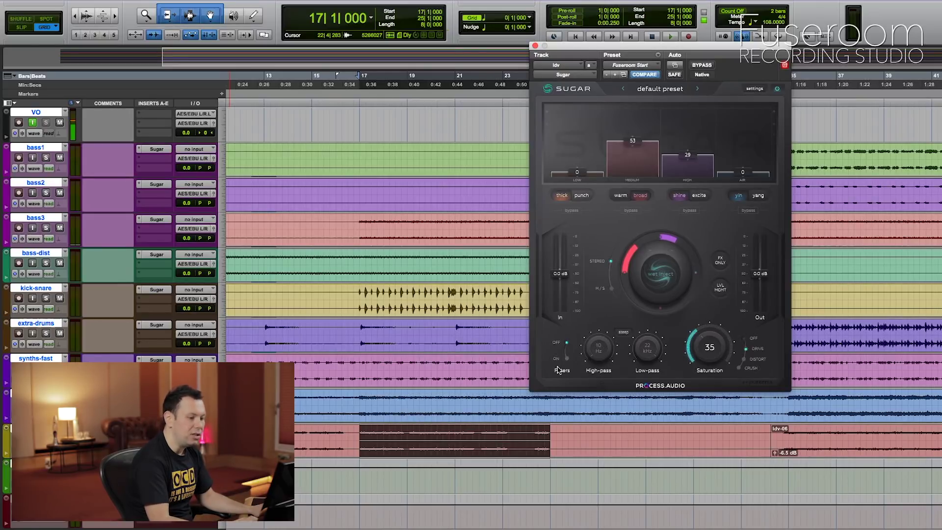
pyautogui.moveTo(615, 263); pyautogui.dragTo(606, 334)
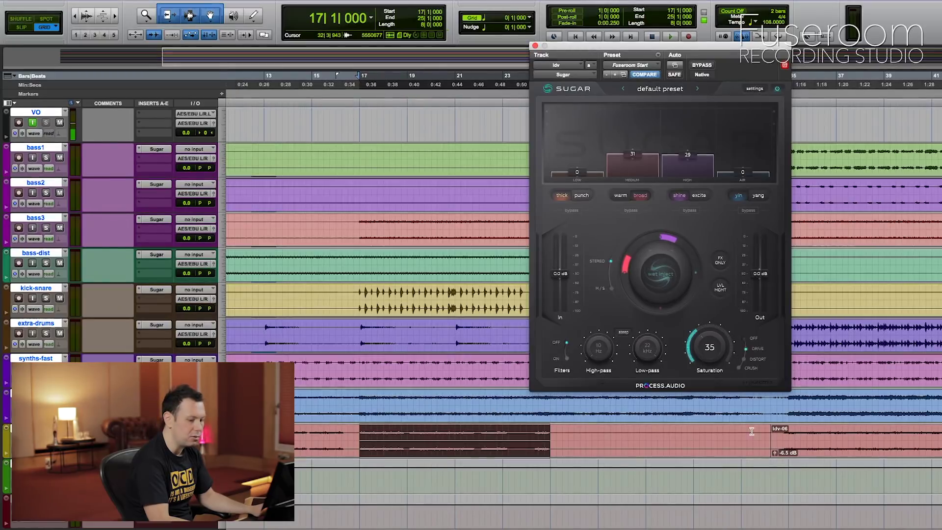
pyautogui.moveTo(510, 441); pyautogui.dragTo(360, 440)
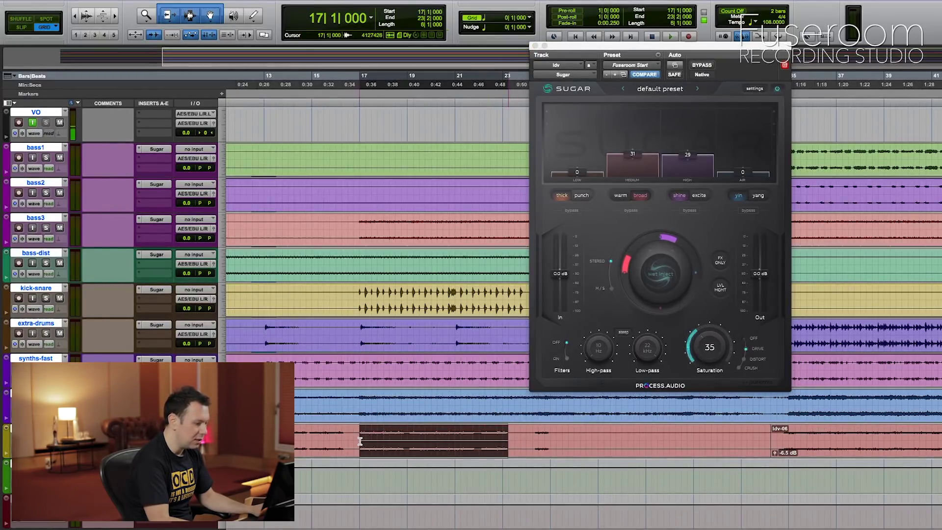
# - During playback, enable ldv's filters with High-pass at 159 Hz, set Drive saturation to 54, and turn on level management
pyautogui.press('space')
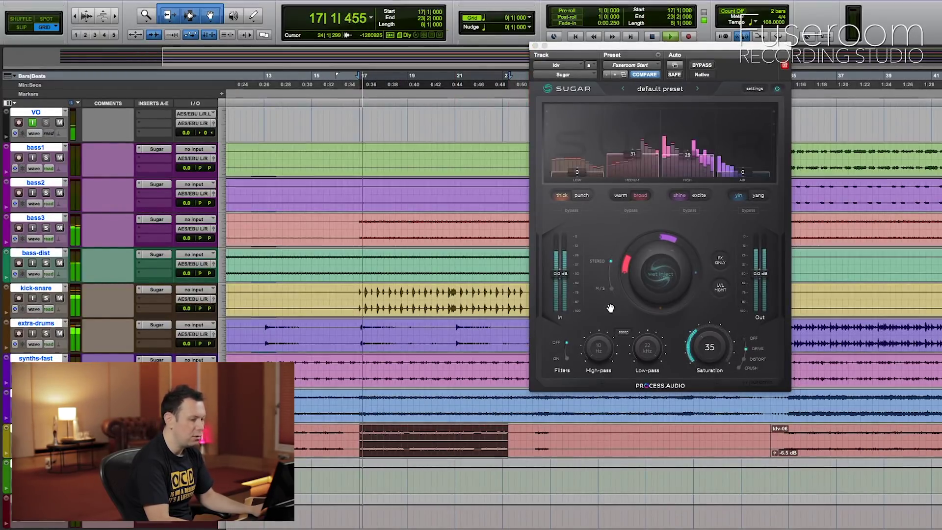
pyautogui.click(567, 353)
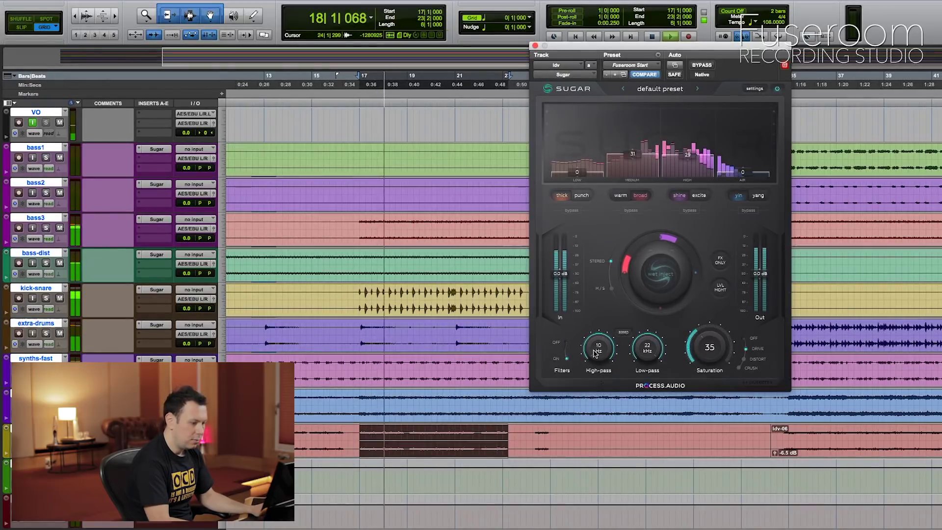
pyautogui.moveTo(598, 347); pyautogui.dragTo(605, 309)
pyautogui.moveTo(710, 347); pyautogui.dragTo(715, 323)
pyautogui.click(720, 288)
pyautogui.moveTo(758, 288); pyautogui.dragTo(764, 277)
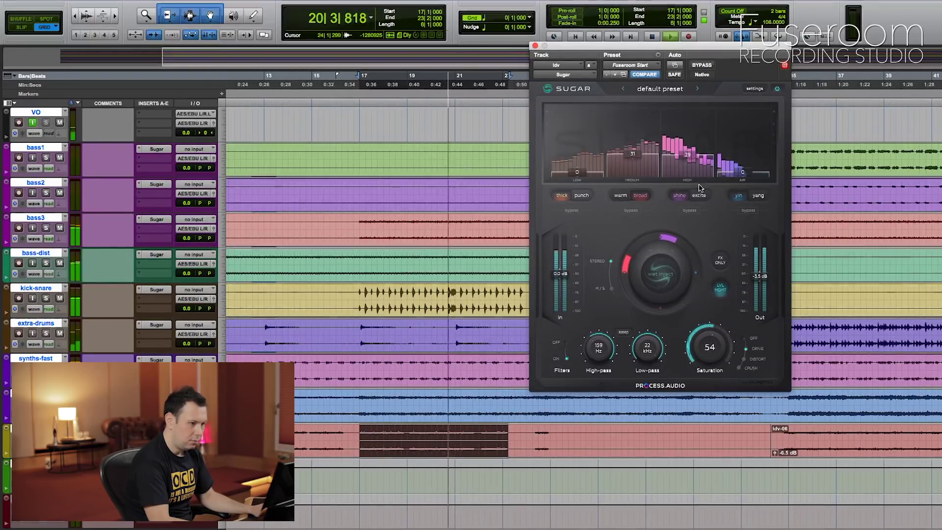
# - Set ldv's Low-pass to 13 kHz, High band to 34, Distort saturation to 33 and Medium band to 54, comparing with Sugar bypassed
pyautogui.moveTo(648, 350); pyautogui.dragTo(644, 373)
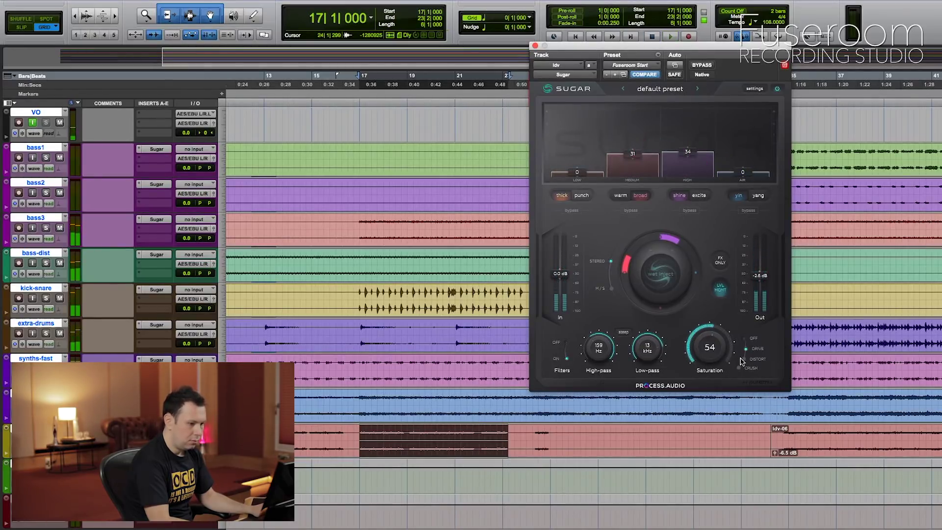
pyautogui.moveTo(712, 354); pyautogui.dragTo(713, 382)
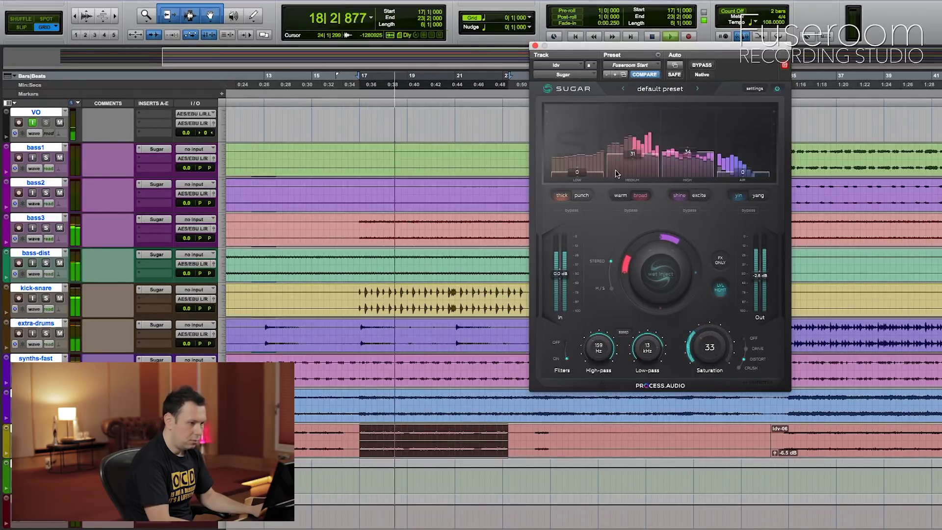
pyautogui.moveTo(633, 154); pyautogui.dragTo(638, 110)
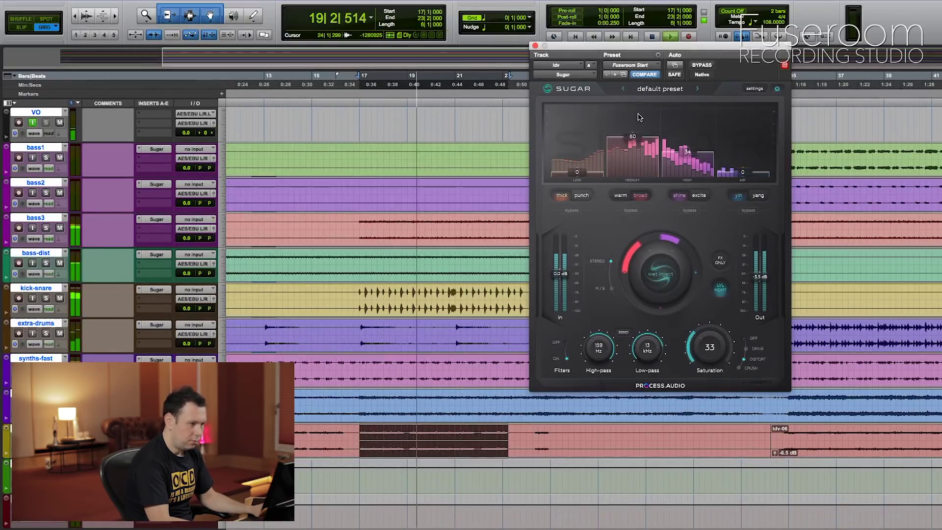
pyautogui.click(778, 89)
pyautogui.moveTo(758, 281); pyautogui.dragTo(758, 278)
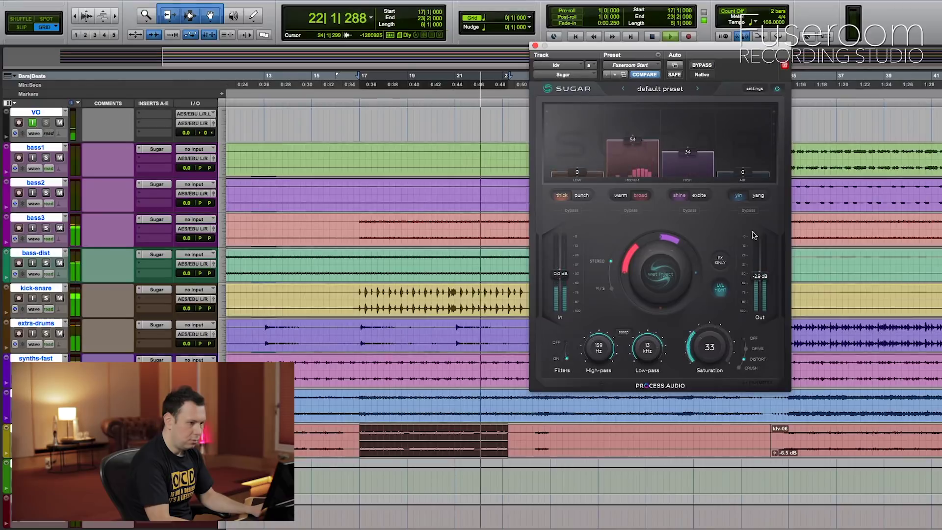
# - Set ldv's Low-pass to 11 kHz and select the ldv clip section starting at 35|2
pyautogui.moveTo(647, 349); pyautogui.dragTo(652, 365)
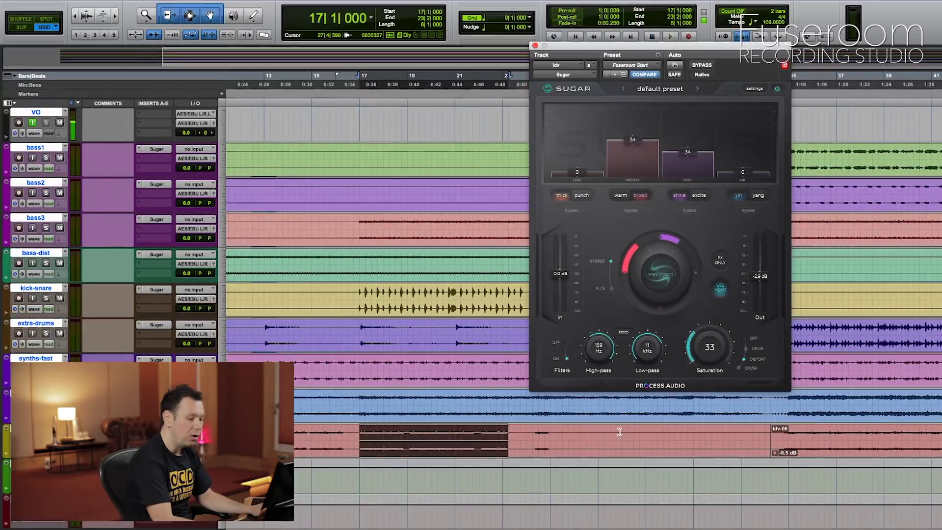
pyautogui.hscroll(5, 620, 431)
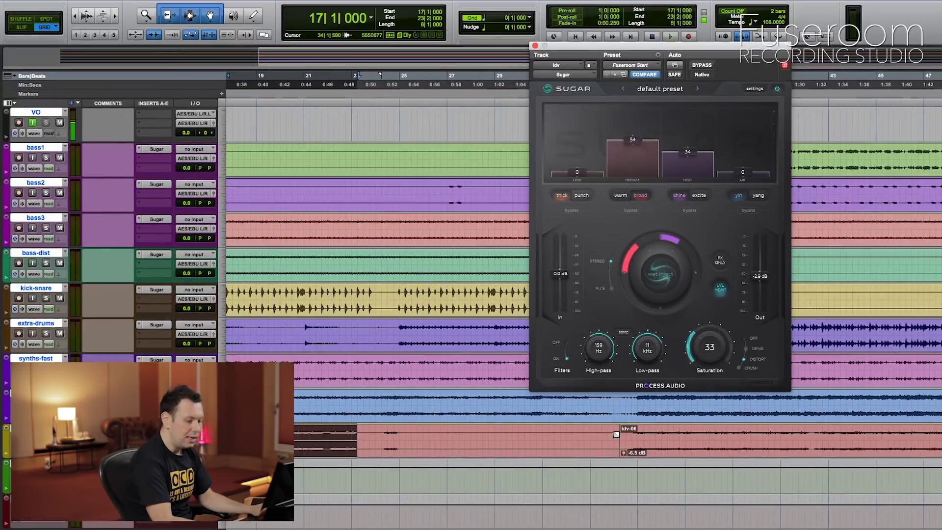
pyautogui.click(614, 439)
pyautogui.hscroll(3, 770, 442)
pyautogui.keyDown('shift'); pyautogui.click(873, 441); pyautogui.keyUp('shift')
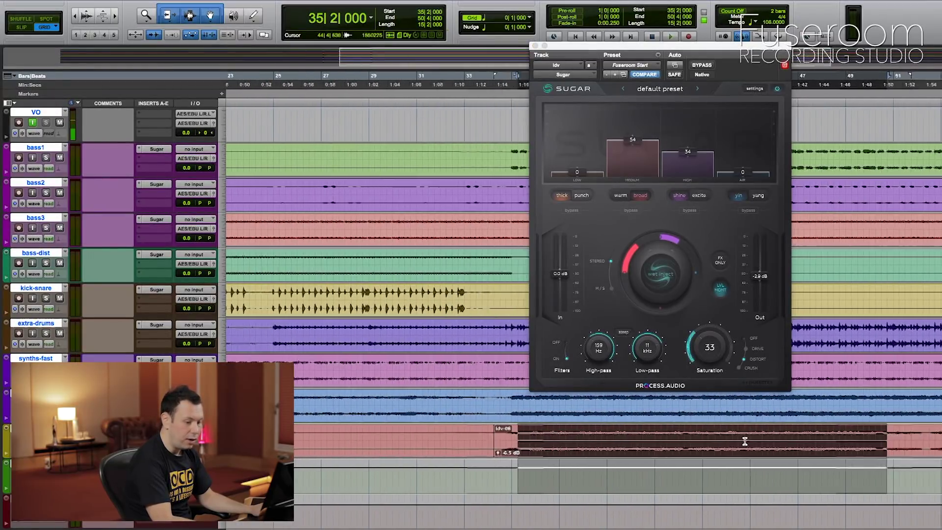
# - Play the selected ldv section in the mix and compare it with Sugar bypassed
pyautogui.press('space')
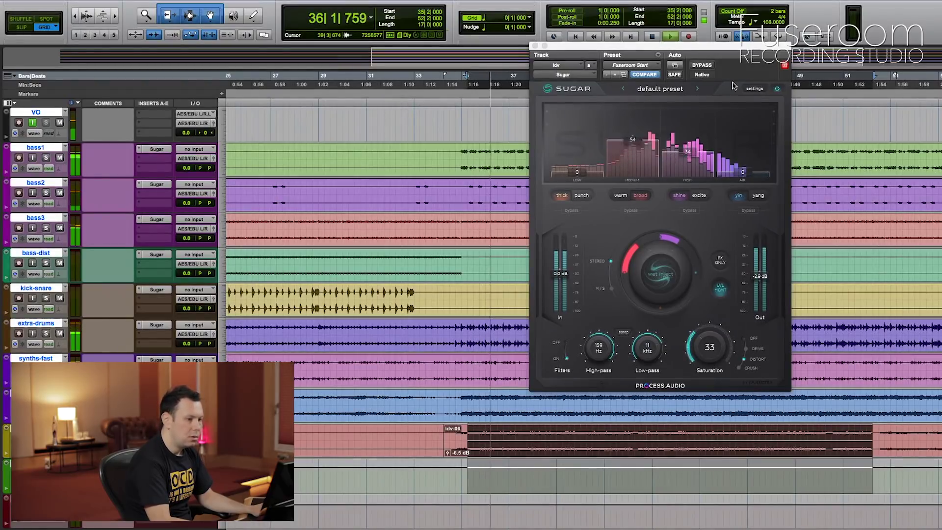
pyautogui.click(777, 89)
pyautogui.click(776, 90)
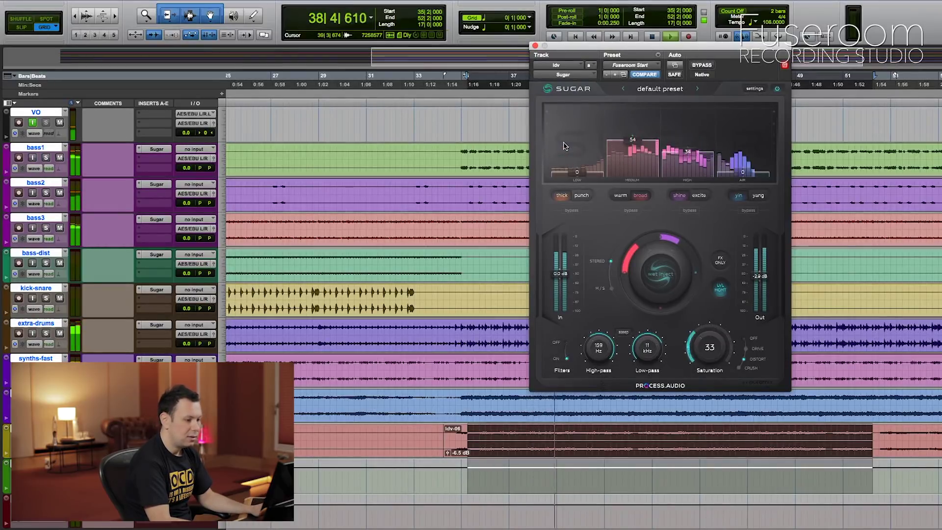
pyautogui.press('space')
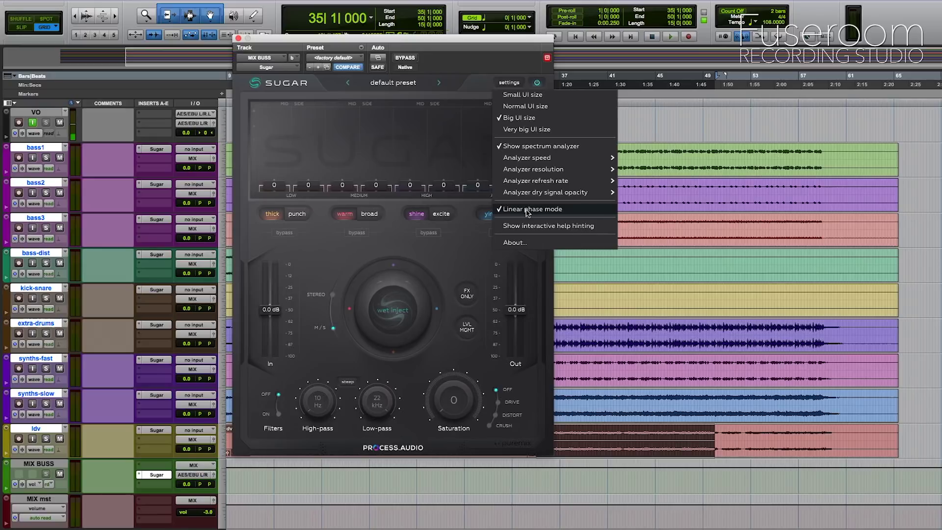
# - Toggle Linear phase mode in MIX BUSS's Sugar and play the mix from bar 35
pyautogui.click(532, 209)
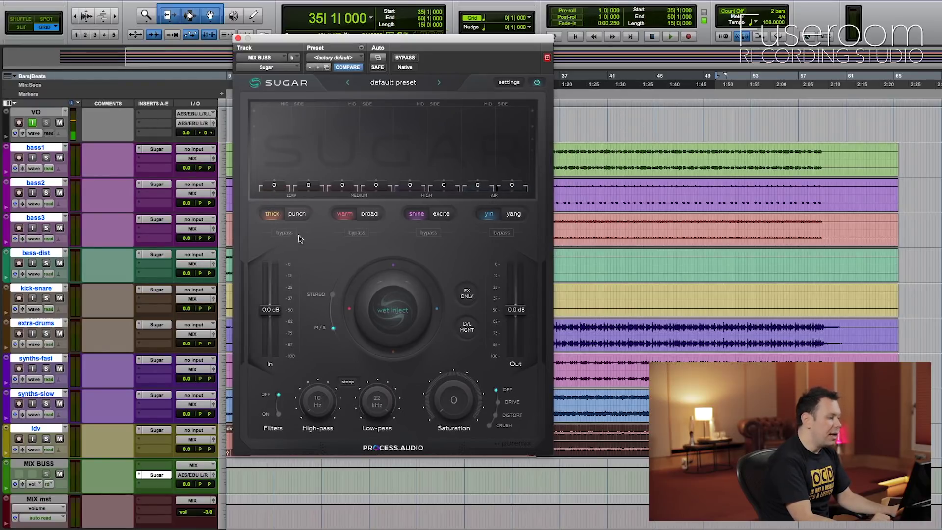
pyautogui.moveTo(458, 46); pyautogui.dragTo(424, 63)
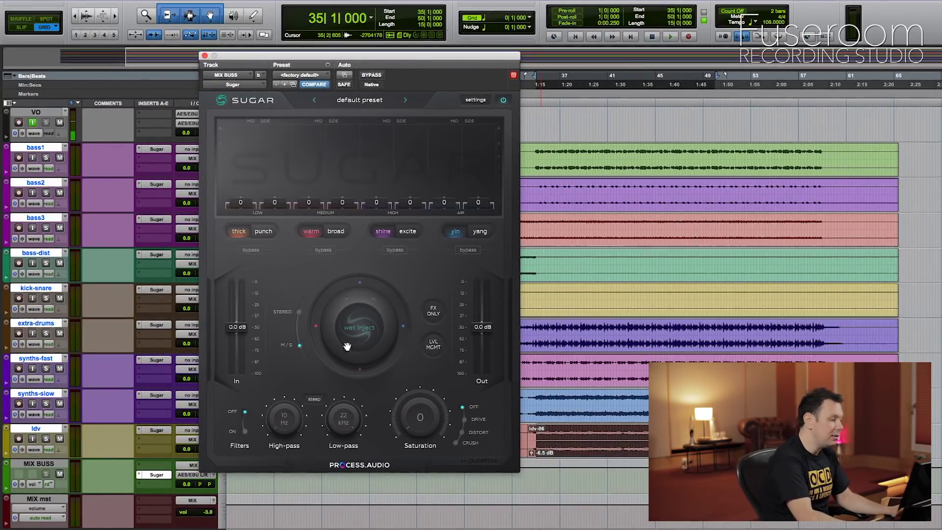
pyautogui.press('space')
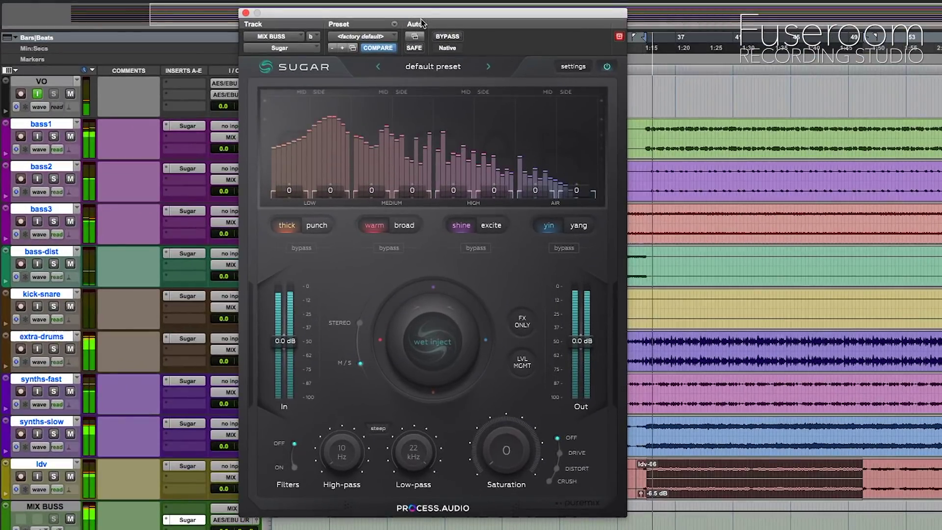
pyautogui.moveTo(421, 19); pyautogui.dragTo(482, 23)
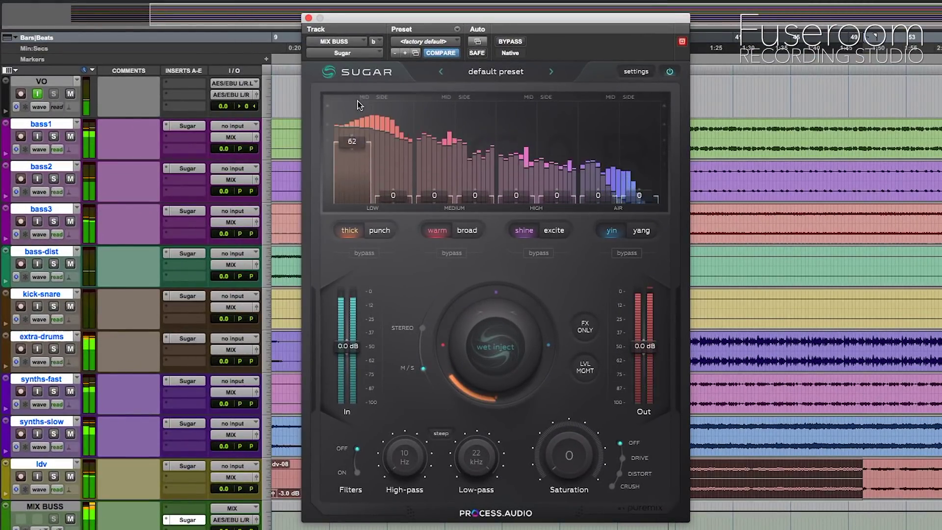
# - During playback, audition boosts on MIX BUSS's Low Mid and Low Side bands and return both to 0
pyautogui.moveTo(361, 119); pyautogui.dragTo(362, 230)
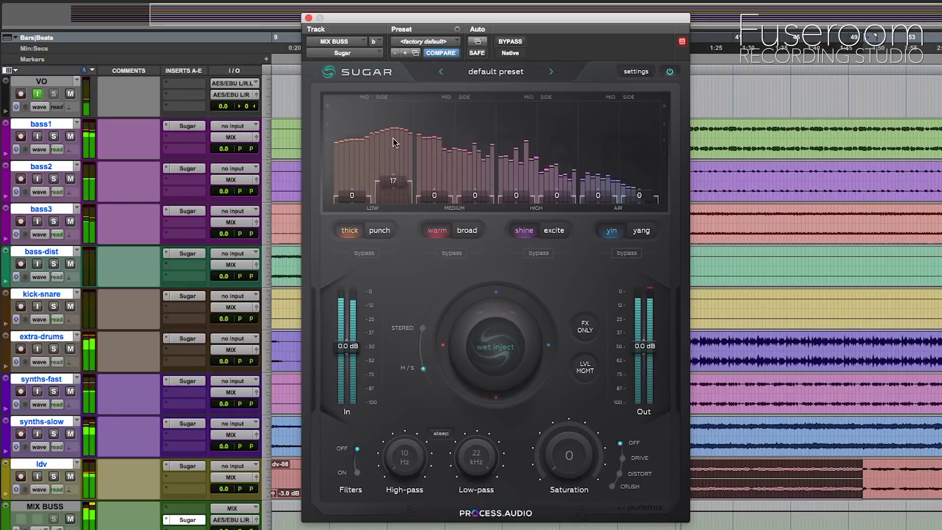
pyautogui.moveTo(393, 128); pyautogui.dragTo(362, 196)
# - Audition MIX BUSS's Air Side band at 92, switch Air to yang, and return the Air Side band to 0
pyautogui.moveTo(639, 197); pyautogui.dragTo(638, 122)
pyautogui.moveTo(628, 71); pyautogui.dragTo(633, 55)
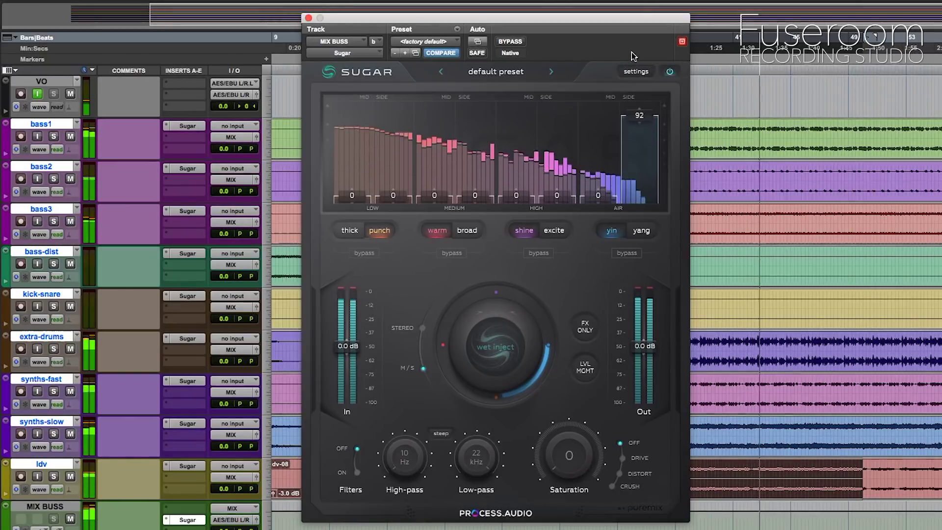
pyautogui.click(640, 231)
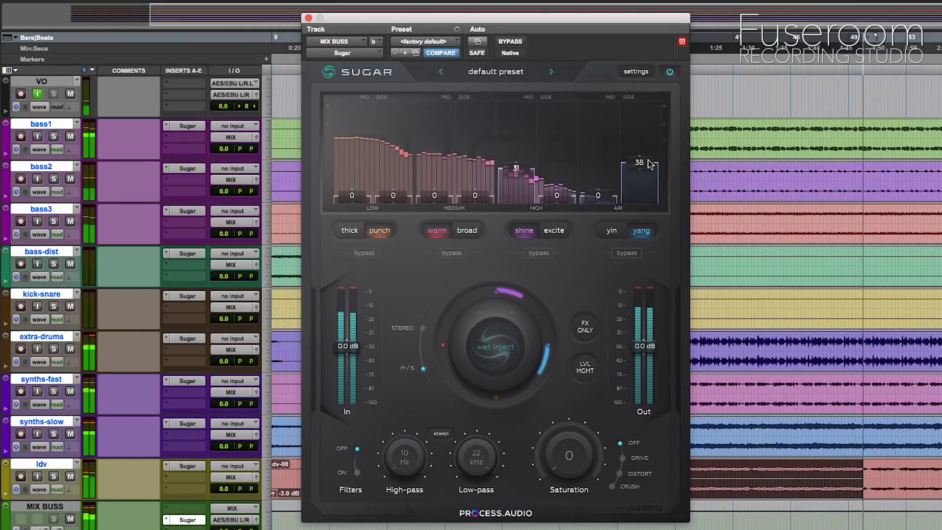
pyautogui.press('space')
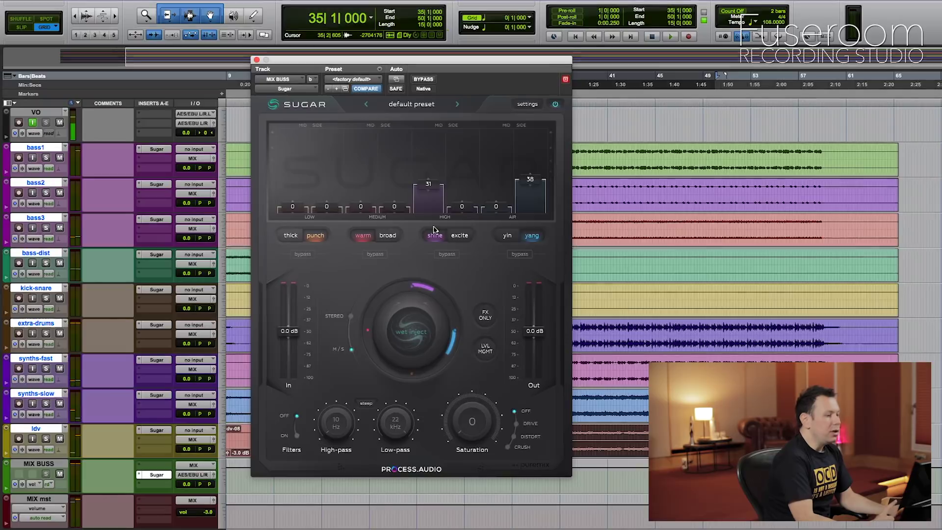
pyautogui.moveTo(521, 191); pyautogui.dragTo(520, 232)
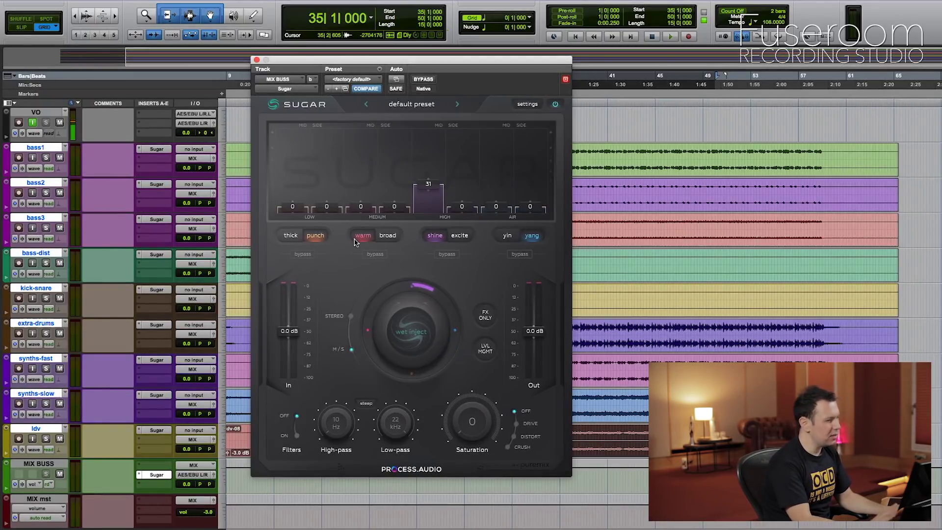
# - Set MIX BUSS's High Mid band to 32 and High Side band to 19, comparing with Sugar bypassed during playback
pyautogui.moveTo(414, 190); pyautogui.dragTo(415, 189)
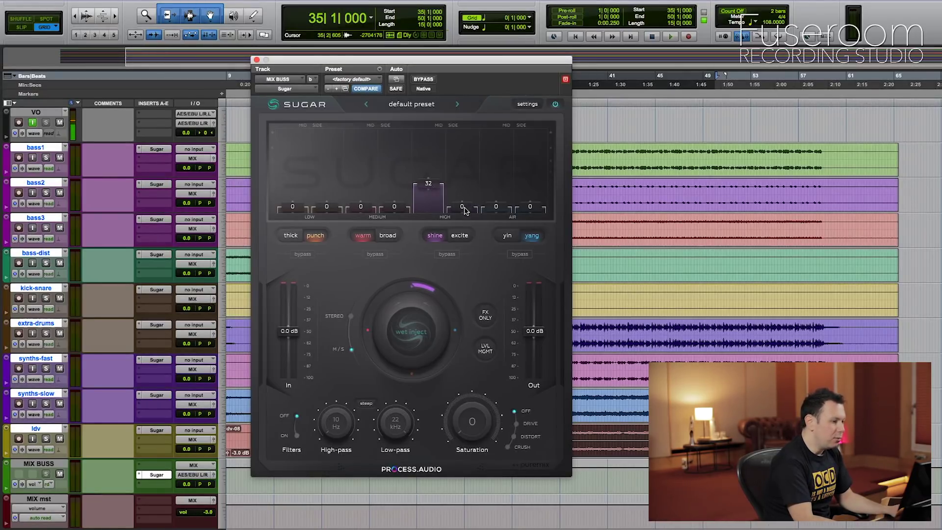
pyautogui.press('space')
pyautogui.moveTo(461, 207); pyautogui.dragTo(468, 141)
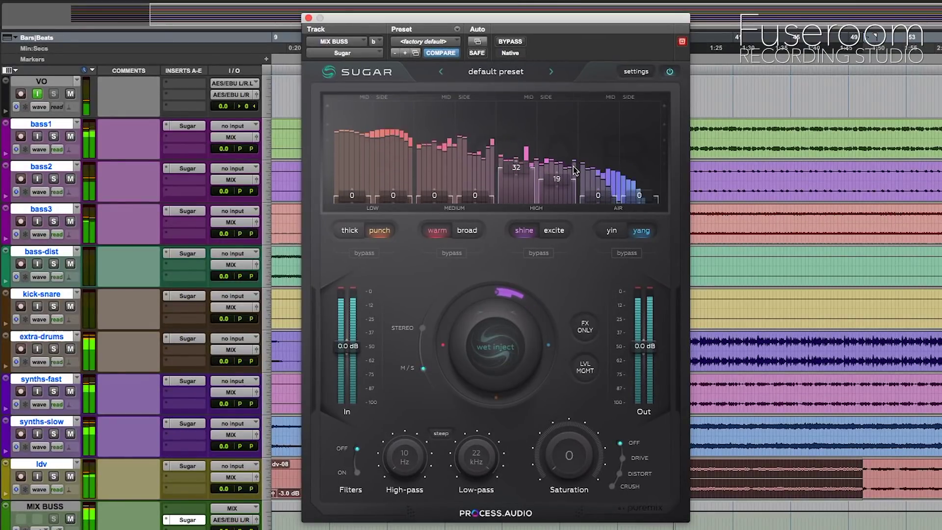
pyautogui.click(670, 72)
pyautogui.click(670, 73)
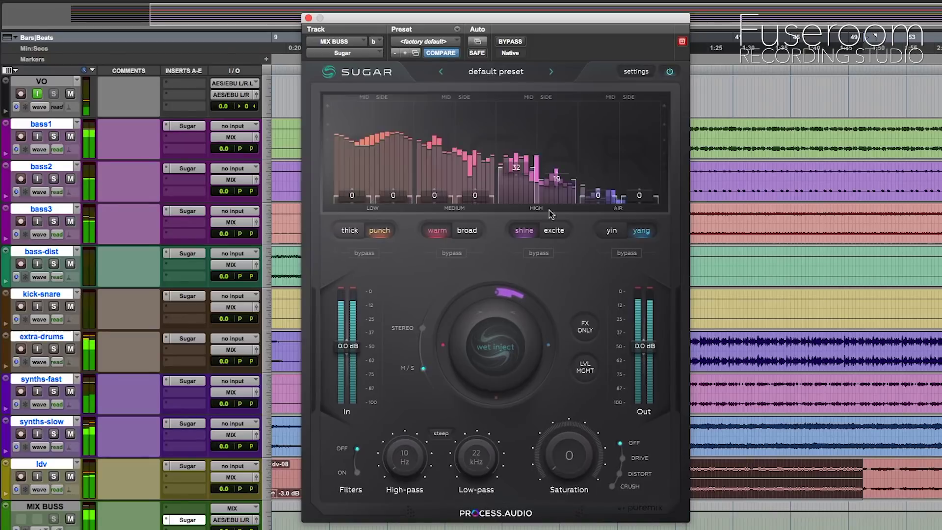
# - During playback, set MIX BUSS's High Mid band to 29, Medium Side band to 31 and Medium Mid band to 29
pyautogui.moveTo(511, 173); pyautogui.dragTo(478, 157)
pyautogui.moveTo(434, 196); pyautogui.dragTo(438, 151)
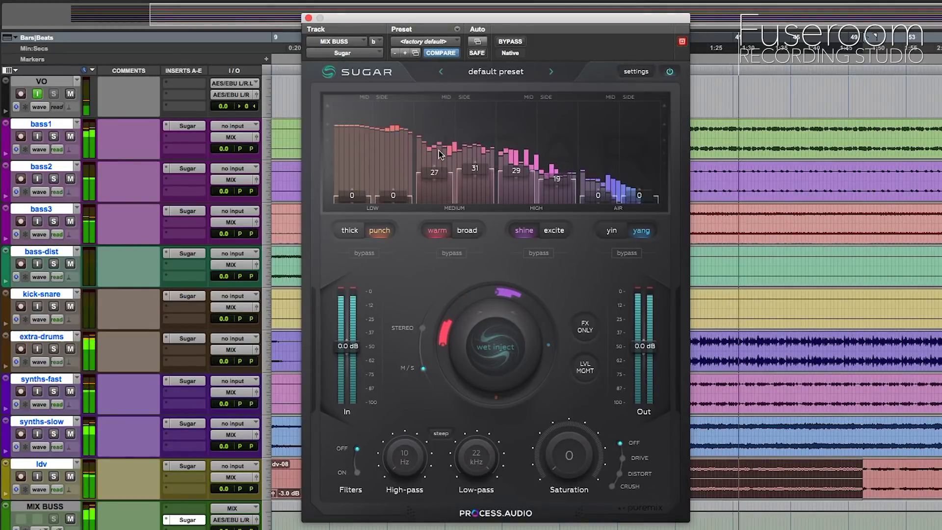
pyautogui.press('space')
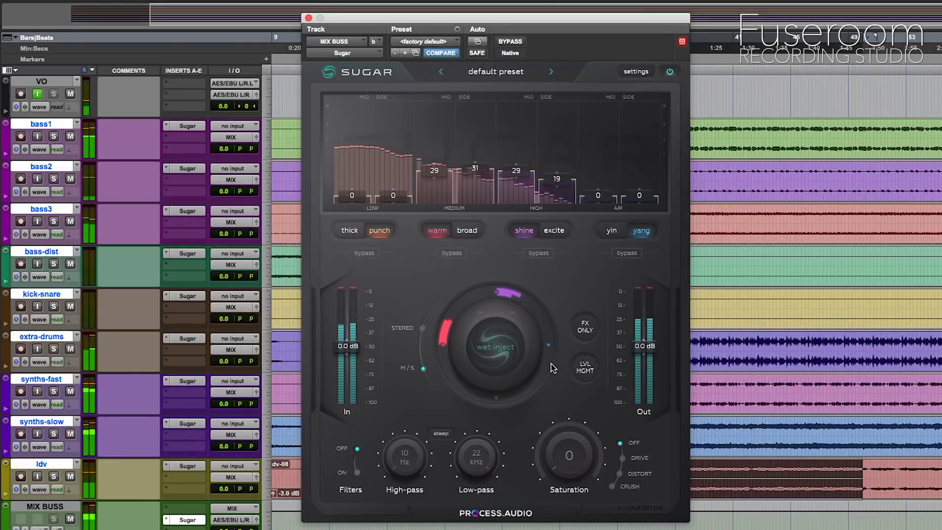
# - Set MIX BUSS's Distort saturation to 13 and output to -1.6 dB, comparing with Sugar bypassed during playback
pyautogui.click(620, 473)
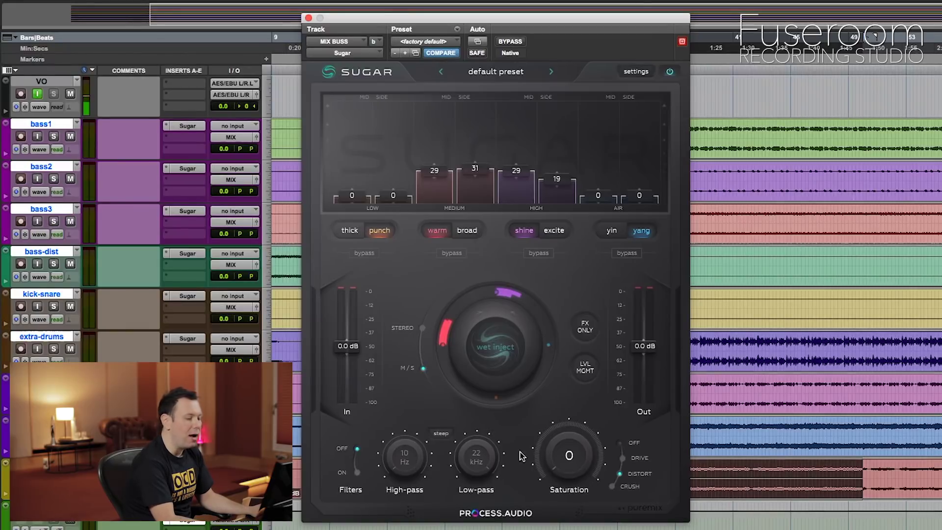
pyautogui.press('space')
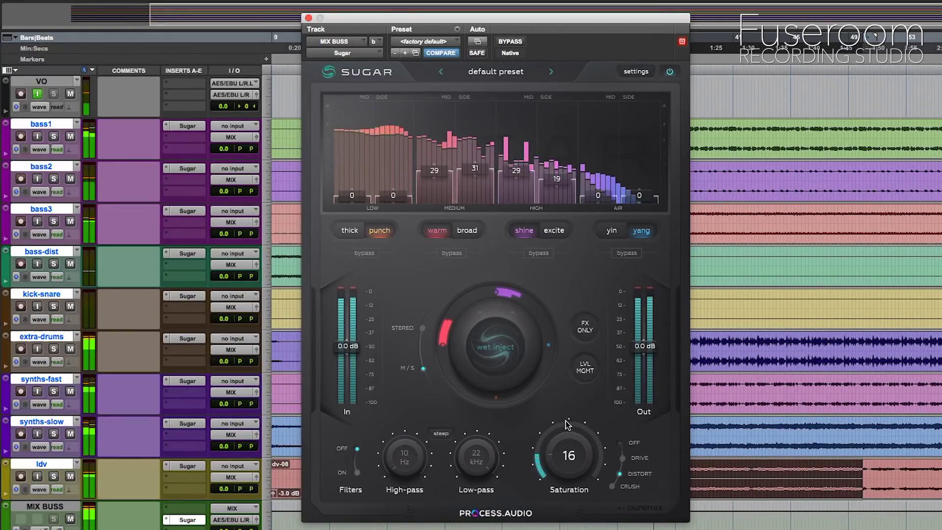
pyautogui.moveTo(568, 403); pyautogui.dragTo(571, 431)
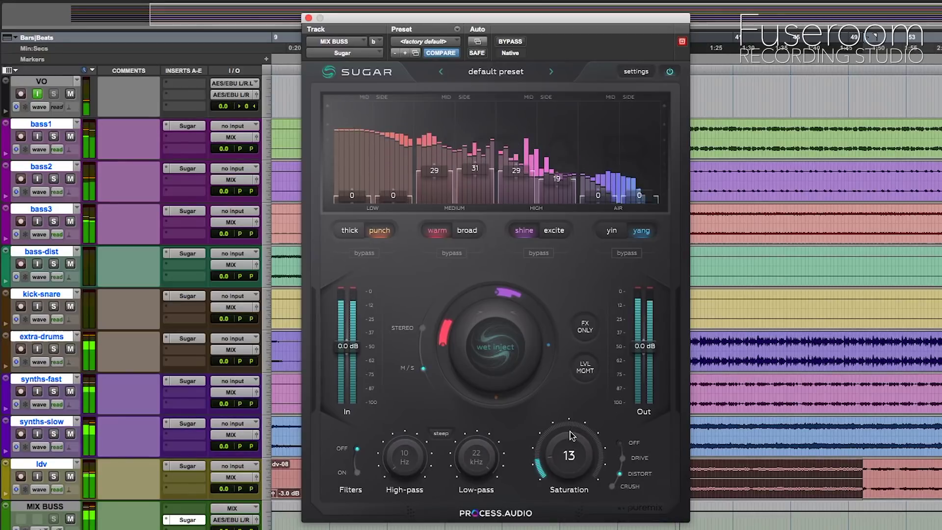
pyautogui.moveTo(644, 346); pyautogui.dragTo(643, 350)
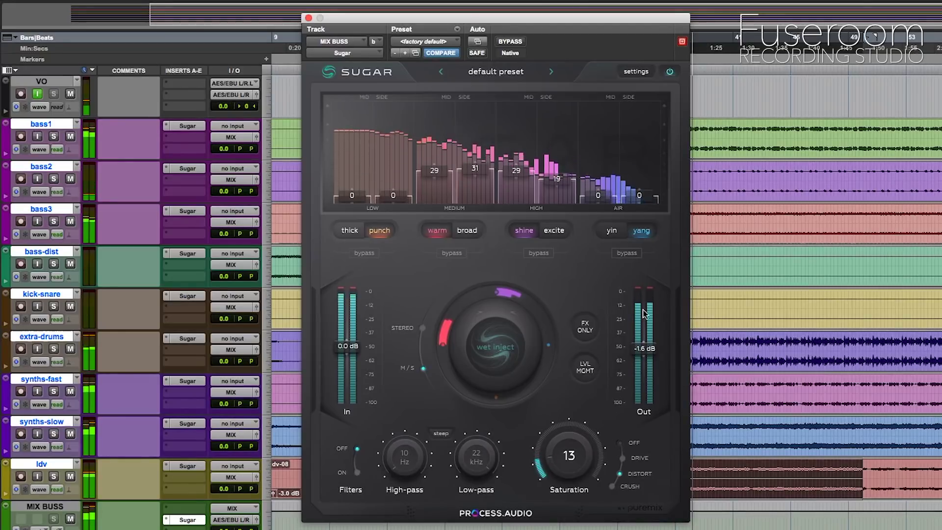
pyautogui.click(670, 71)
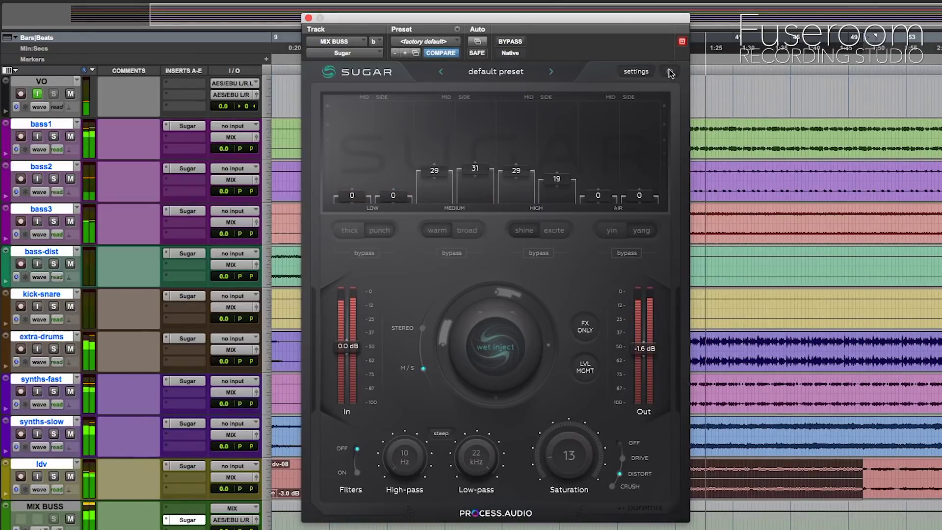
pyautogui.click(670, 72)
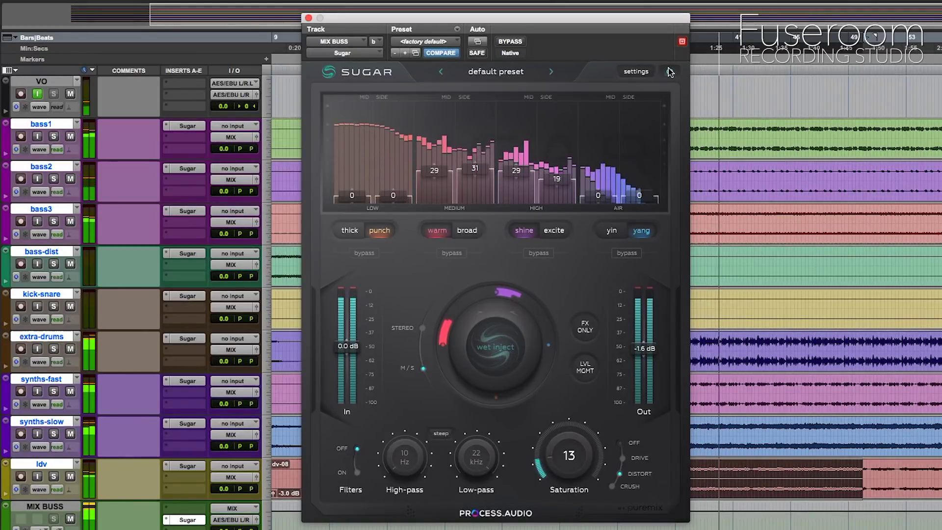
pyautogui.click(670, 72)
pyautogui.click(670, 72)
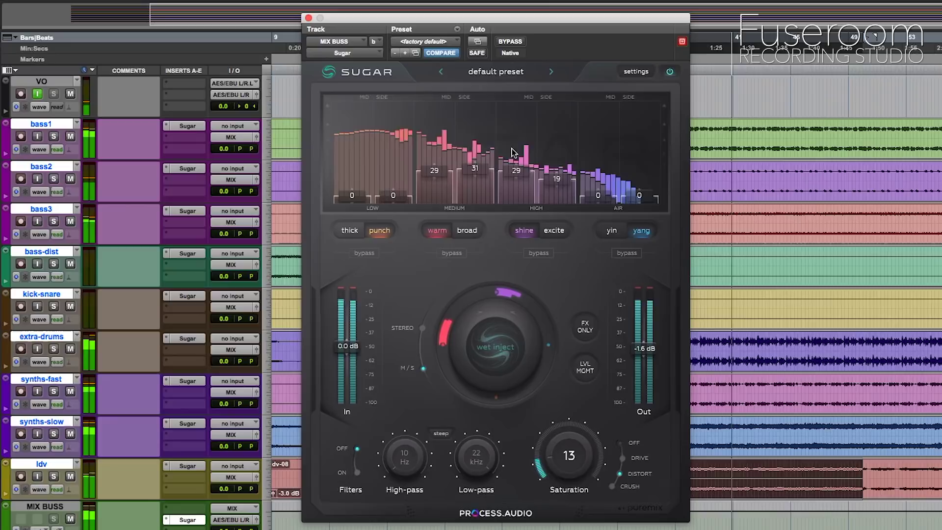
# - Load the Mix Mid Mojo user preset into MIX BUSS's Sugar and compare it with Sugar bypassed during playback
pyautogui.click(495, 71)
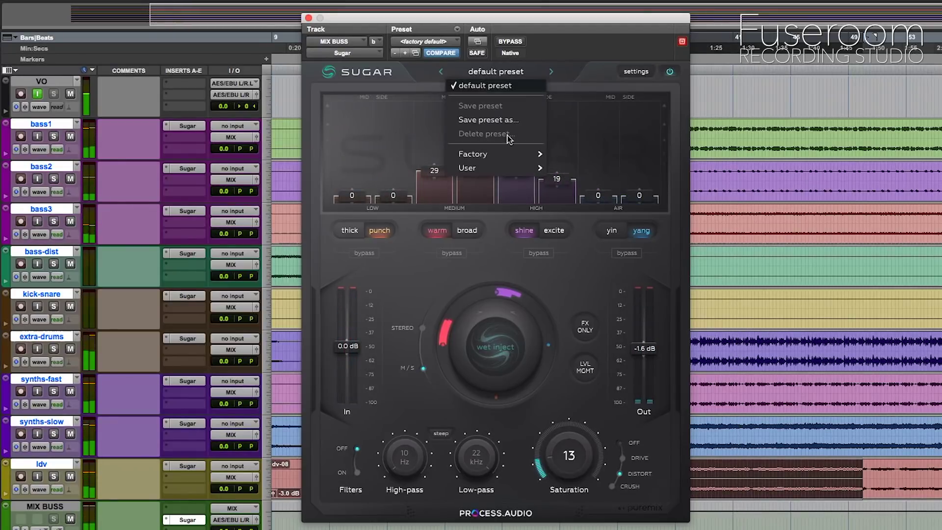
pyautogui.moveTo(520, 168)
pyautogui.click(609, 166)
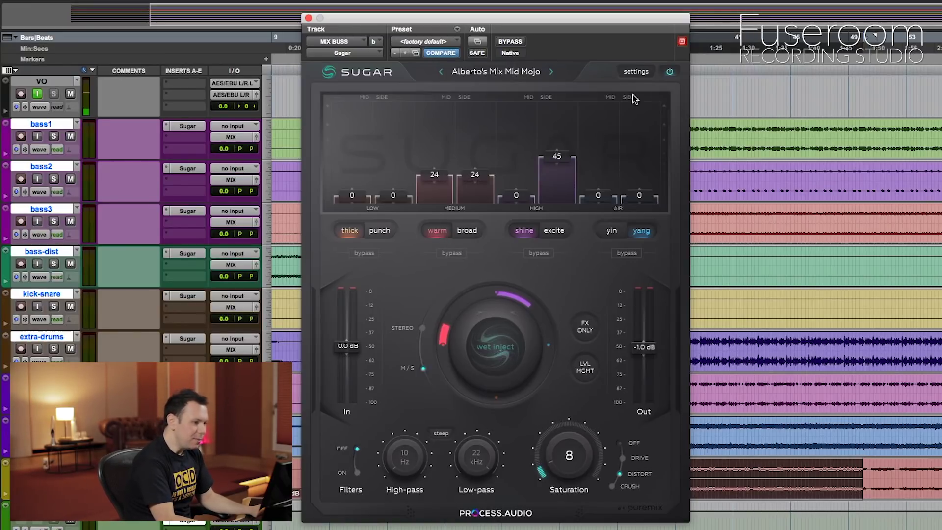
pyautogui.click(670, 72)
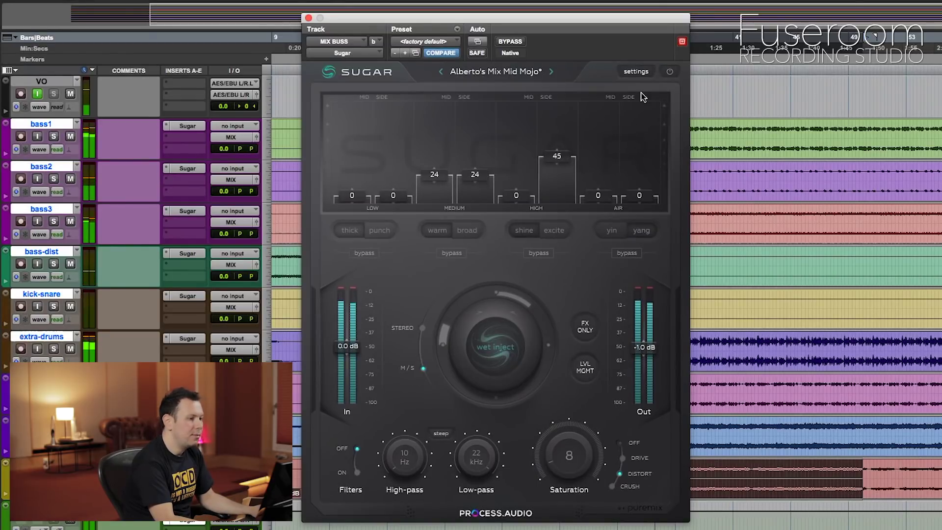
pyautogui.click(670, 71)
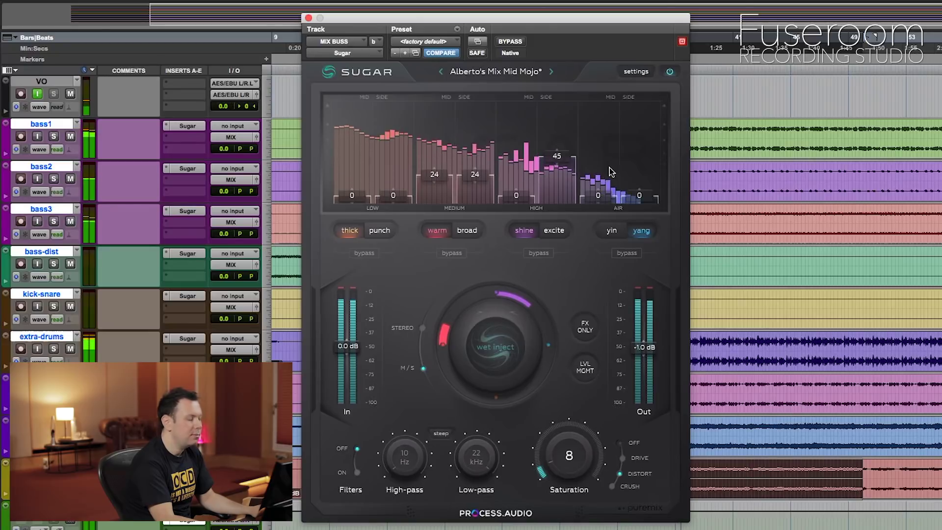
# - During playback, set MIX BUSS's High Side band to 22 and Distort saturation to 9
pyautogui.moveTo(557, 157); pyautogui.dragTo(562, 194)
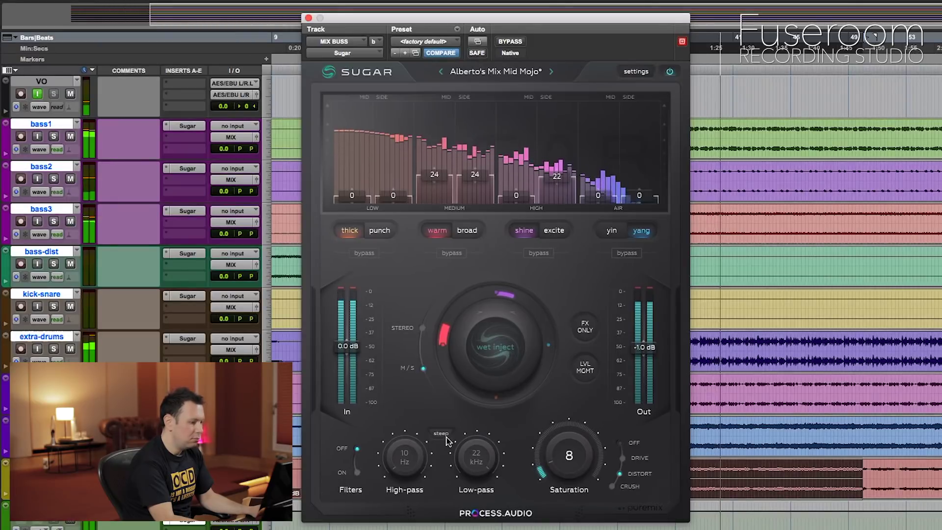
pyautogui.moveTo(569, 456); pyautogui.dragTo(574, 455)
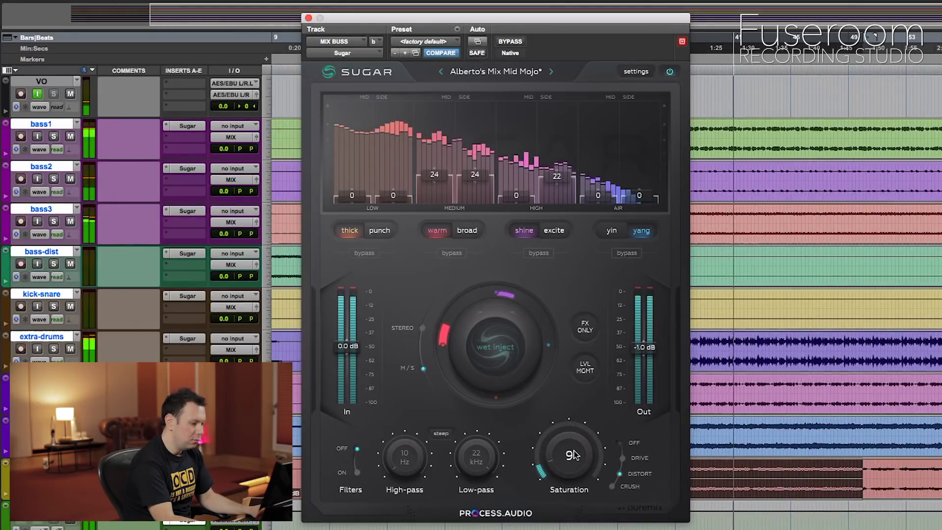